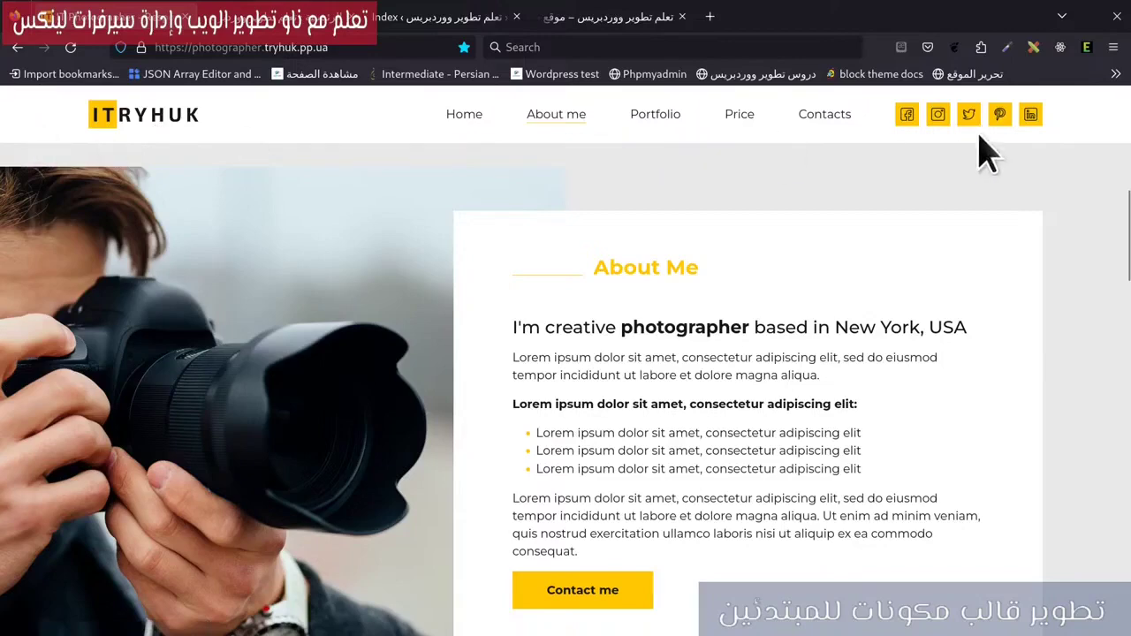
# Step: Switch to the Index template in the site editor and expand the Header block structure down to the contents of Header Container Inner
pyautogui.click(309, 18)
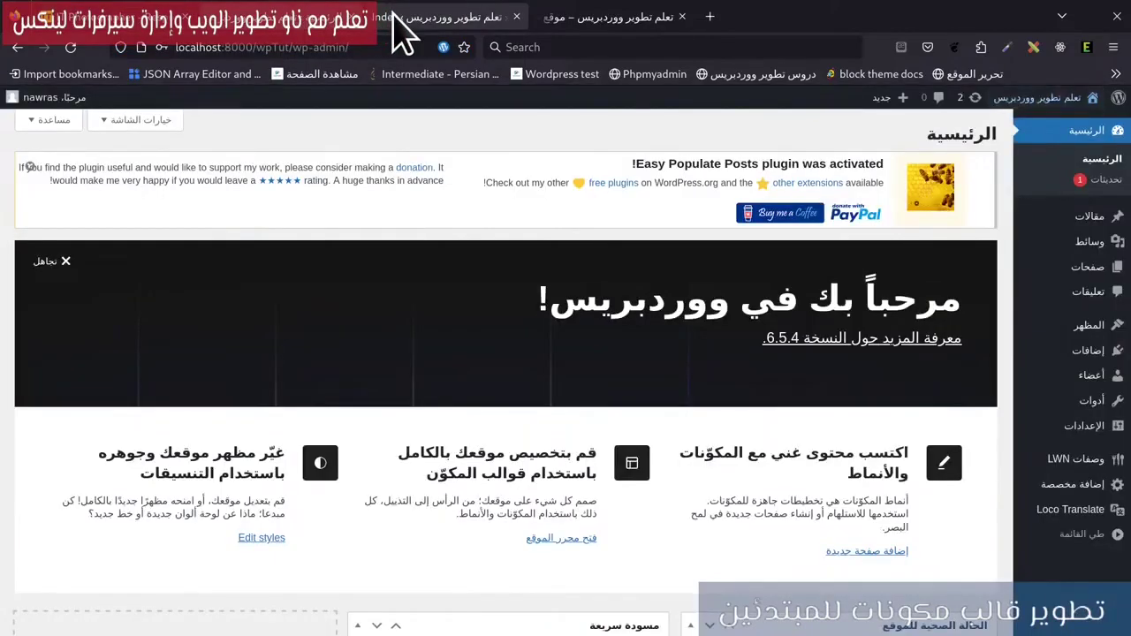
pyautogui.click(393, 18)
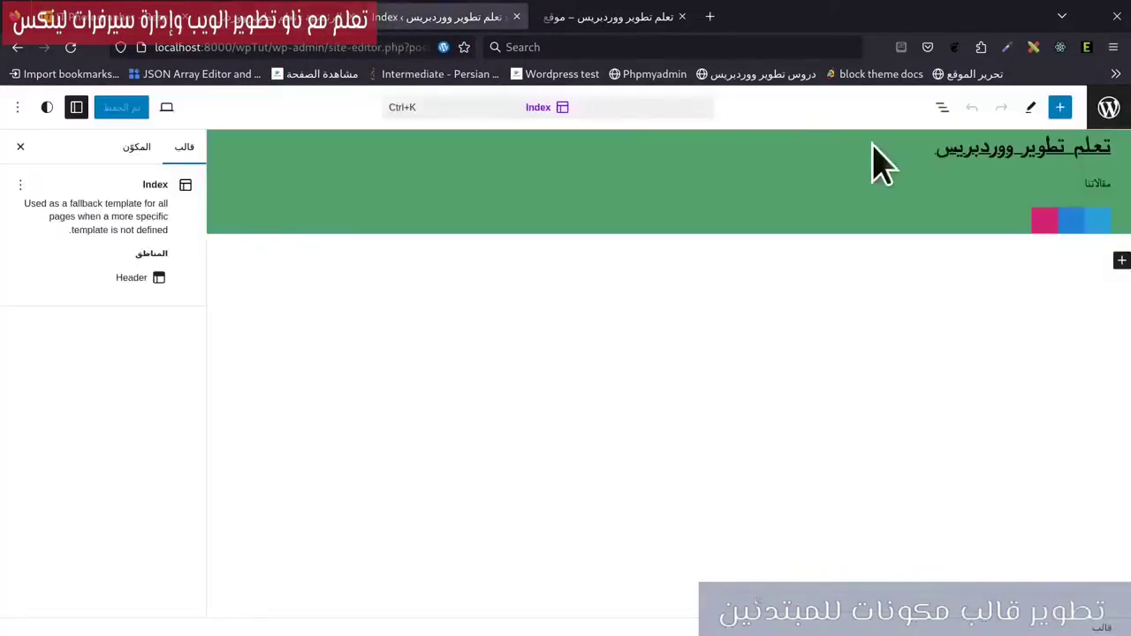
pyautogui.click(942, 110)
pyautogui.click(1102, 184)
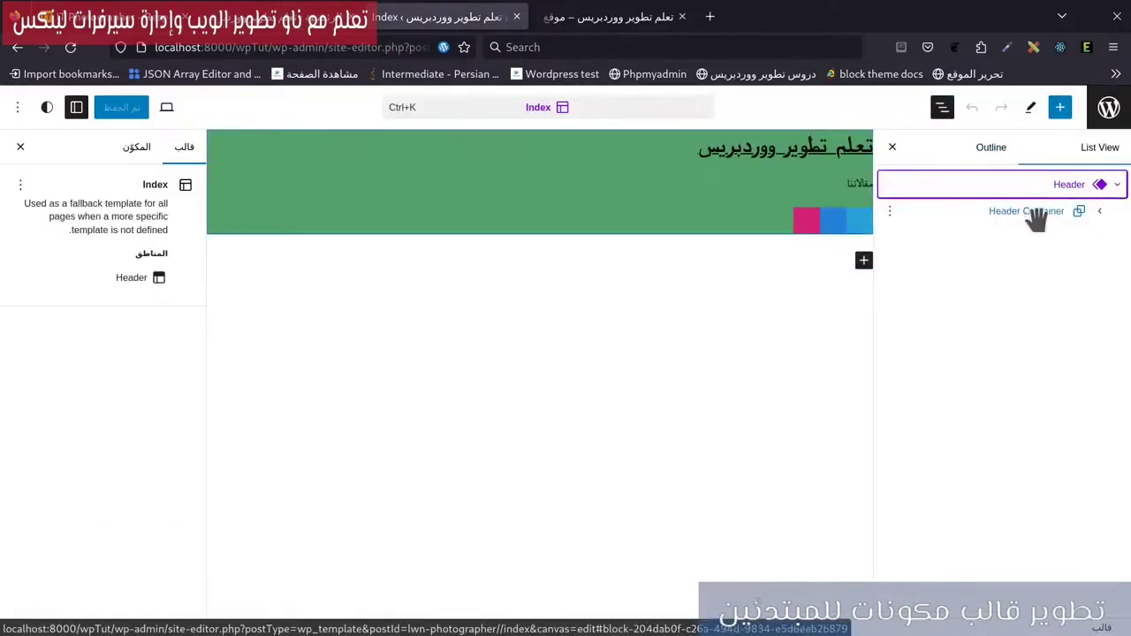
pyautogui.click(1093, 212)
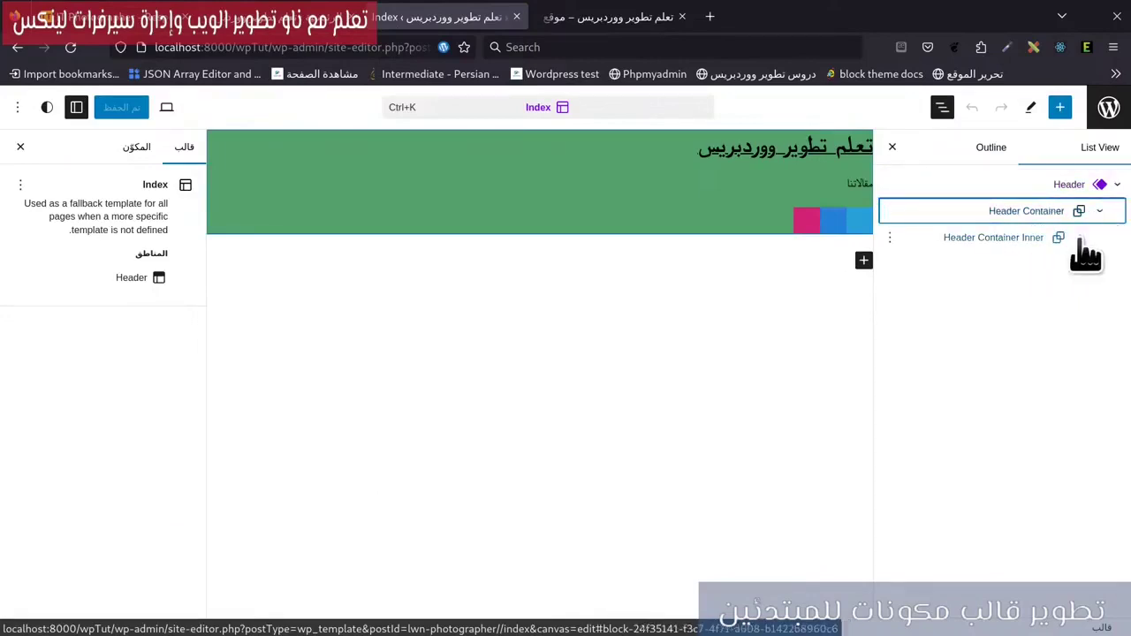
pyautogui.click(1079, 237)
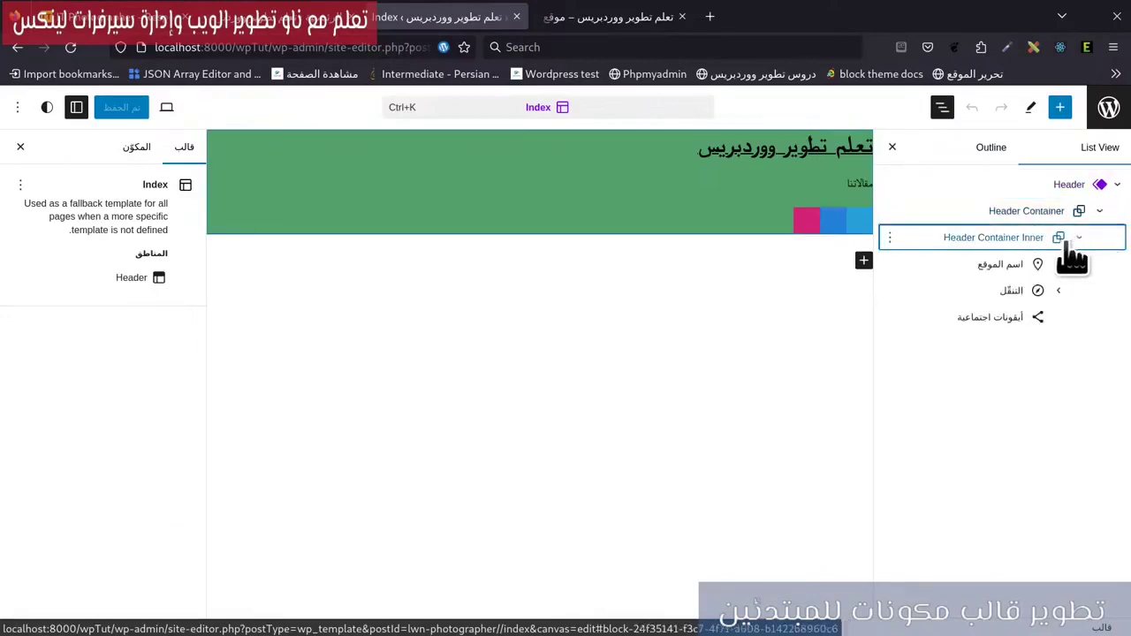
# Step: Change the Header Container's background to a semi-transparent white, FFFFFF45
pyautogui.click(1003, 215)
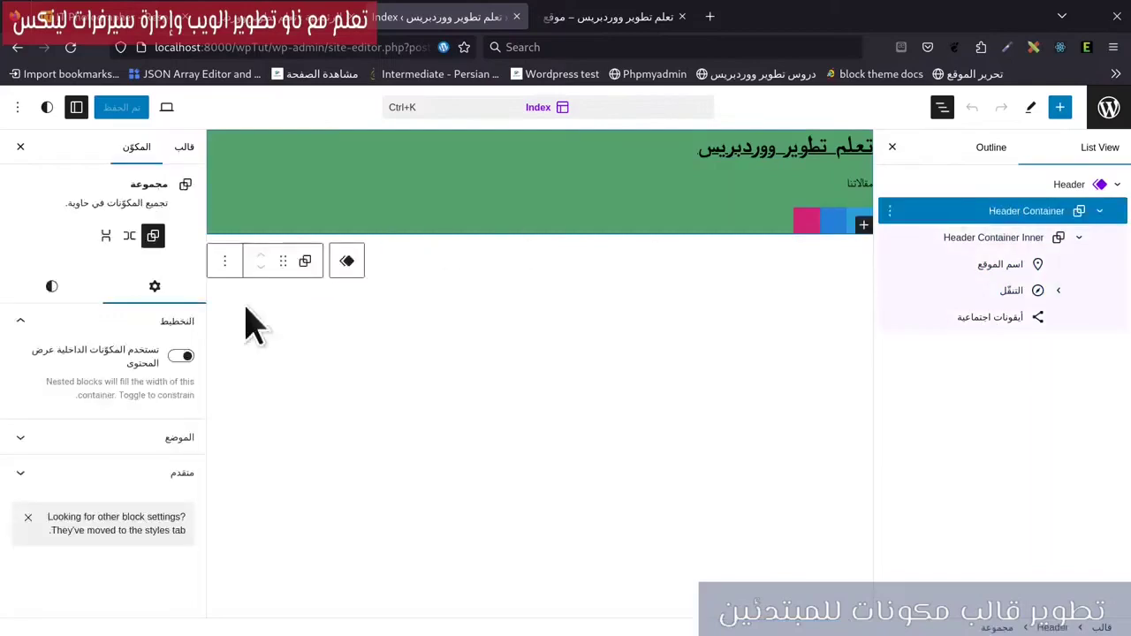
pyautogui.click(59, 286)
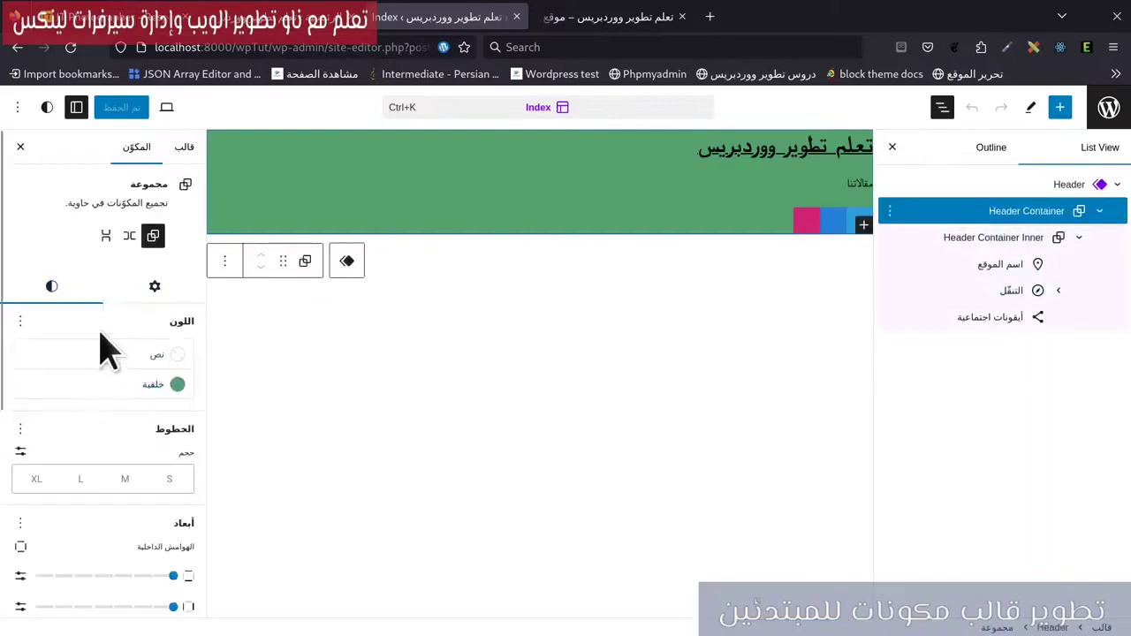
pyautogui.click(146, 382)
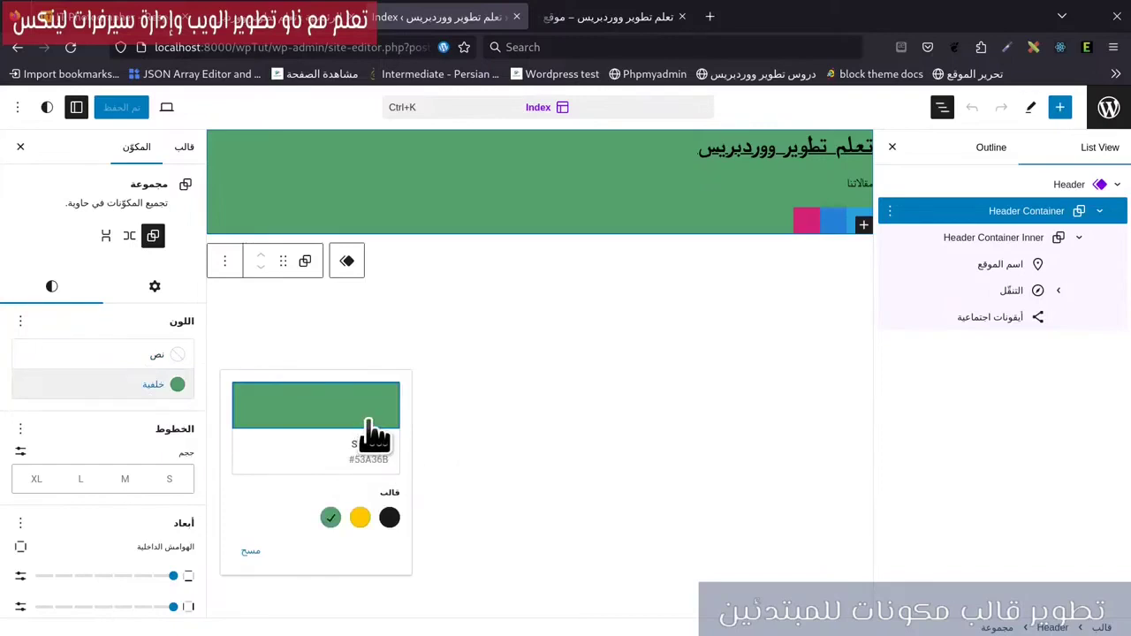
pyautogui.click(347, 418)
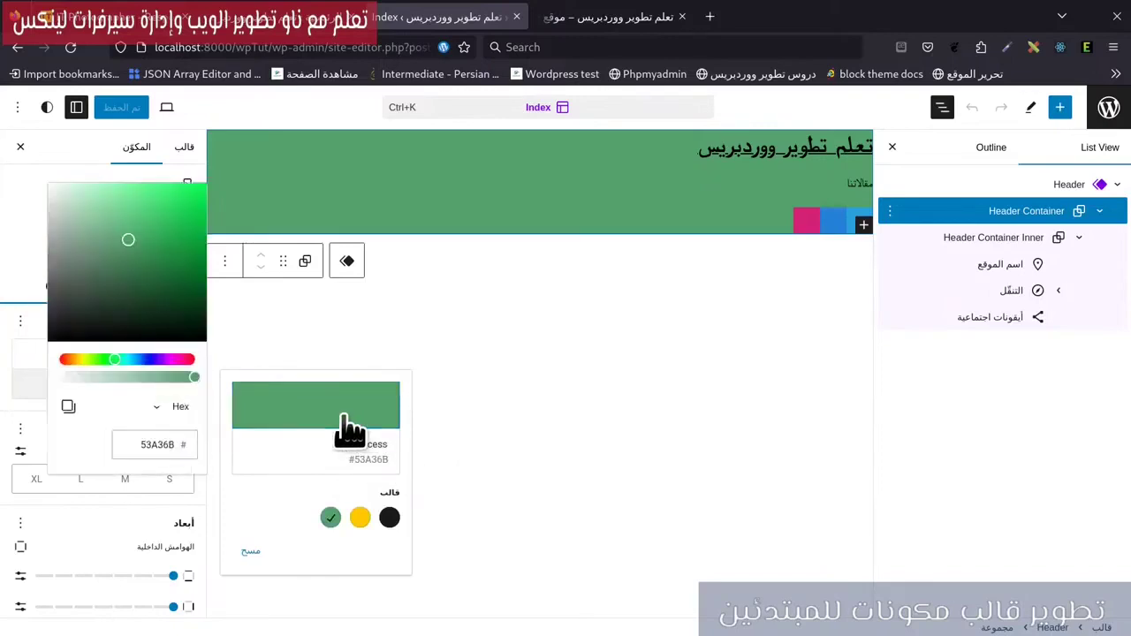
pyautogui.click(72, 378)
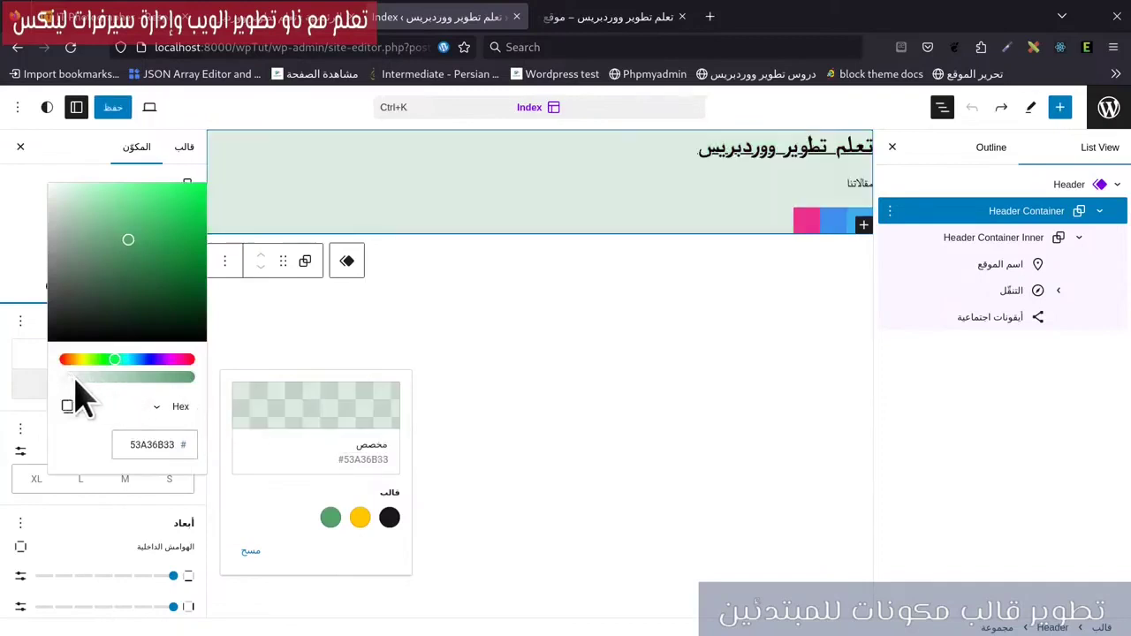
pyautogui.moveTo(75, 381); pyautogui.dragTo(102, 380)
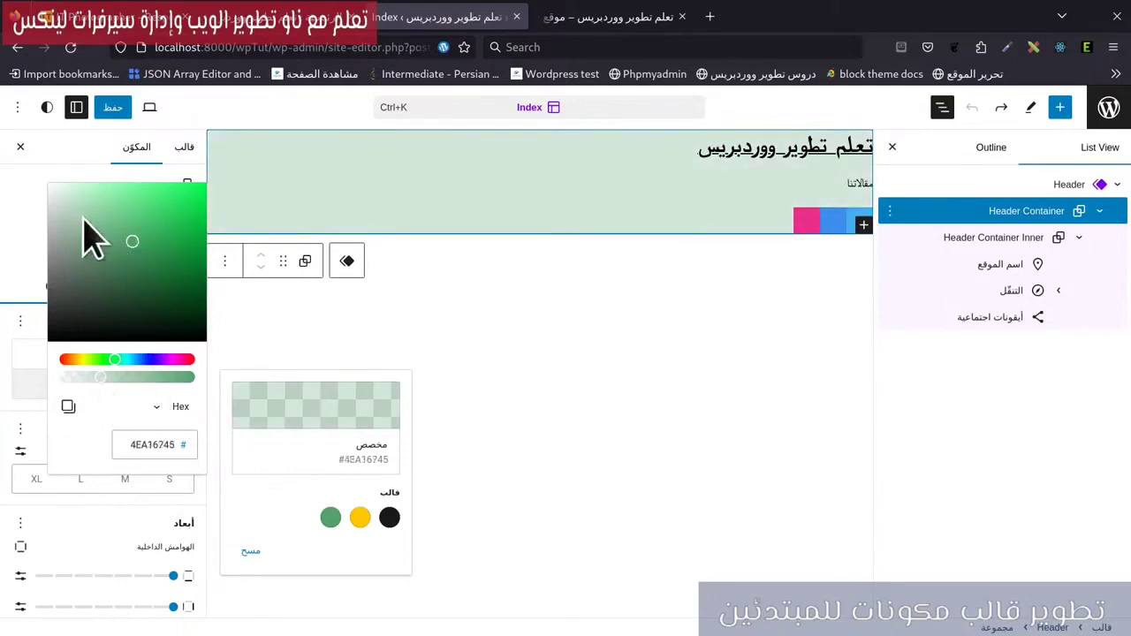
pyautogui.moveTo(89, 240); pyautogui.dragTo(11, 192)
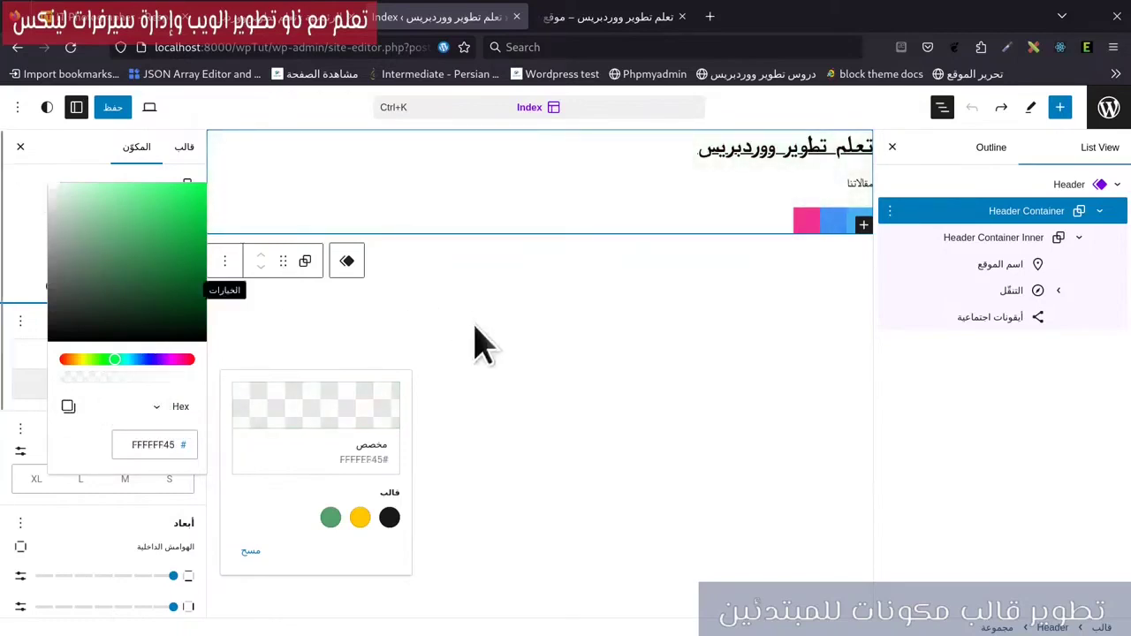
pyautogui.click(494, 386)
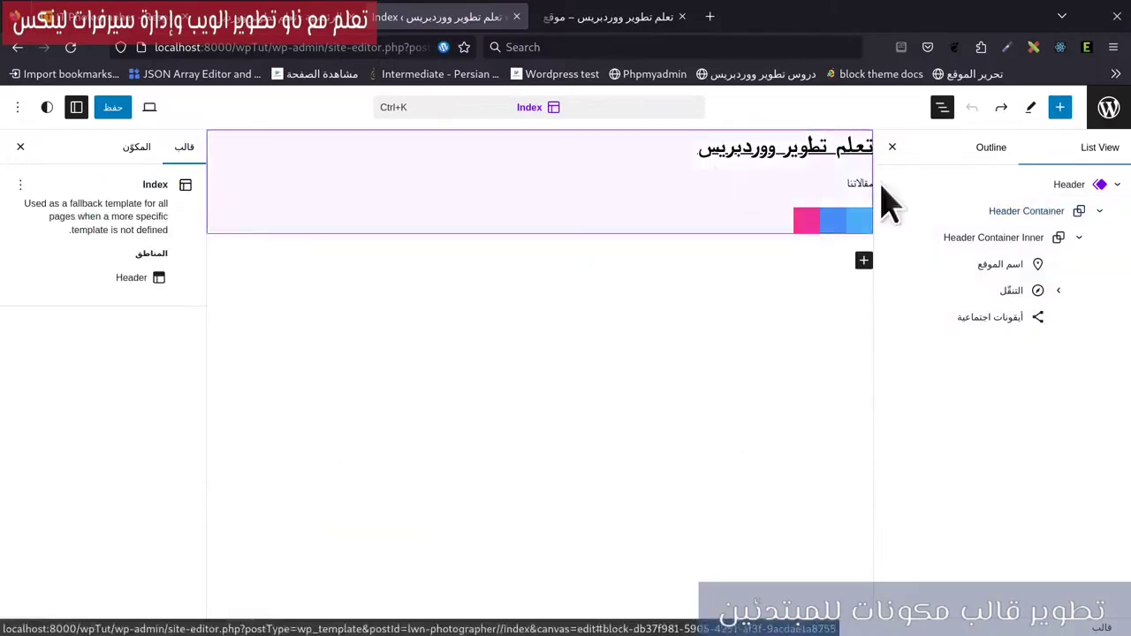
# Step: Set the Header Container's border width to 2 px on all sides
pyautogui.click(965, 210)
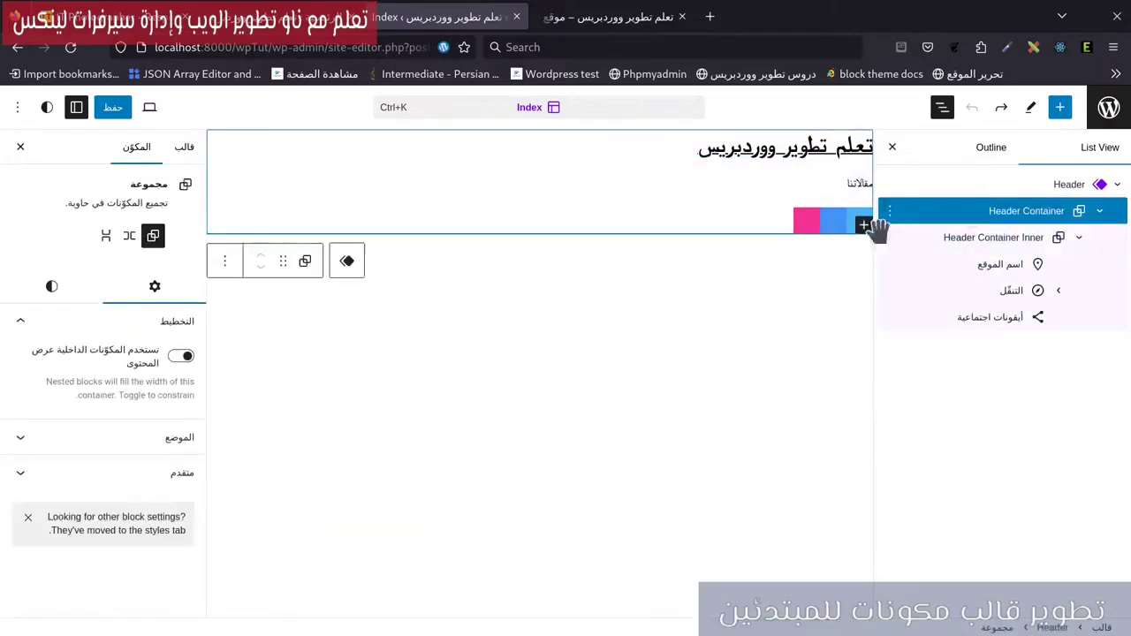
pyautogui.click(51, 288)
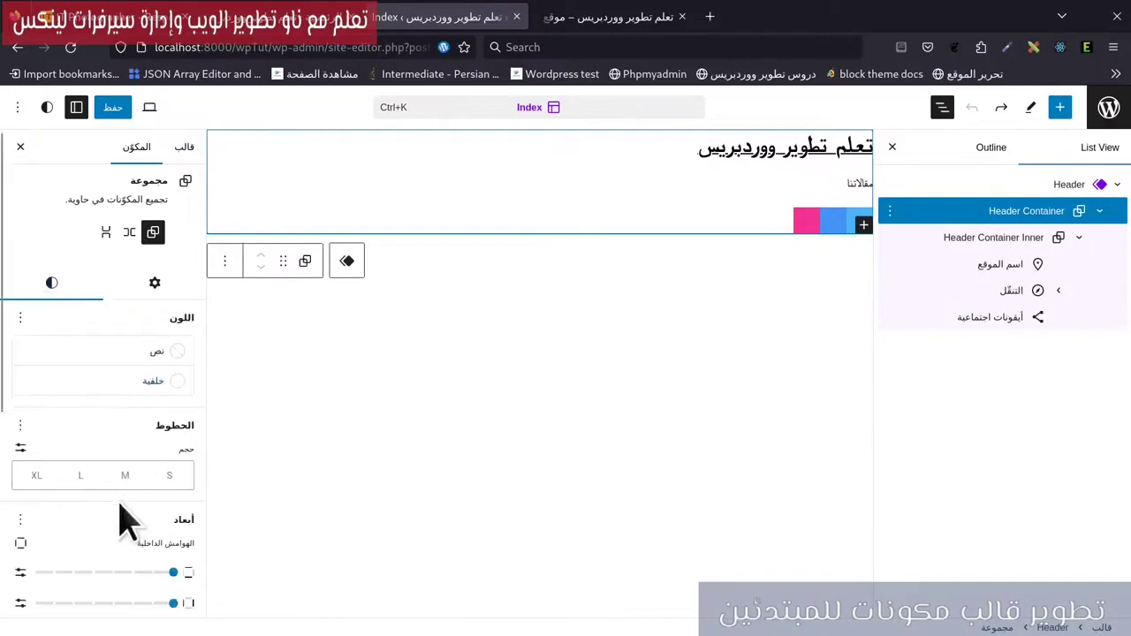
pyautogui.scroll(-3, 141, 530)
pyautogui.scroll(-5, 154, 557)
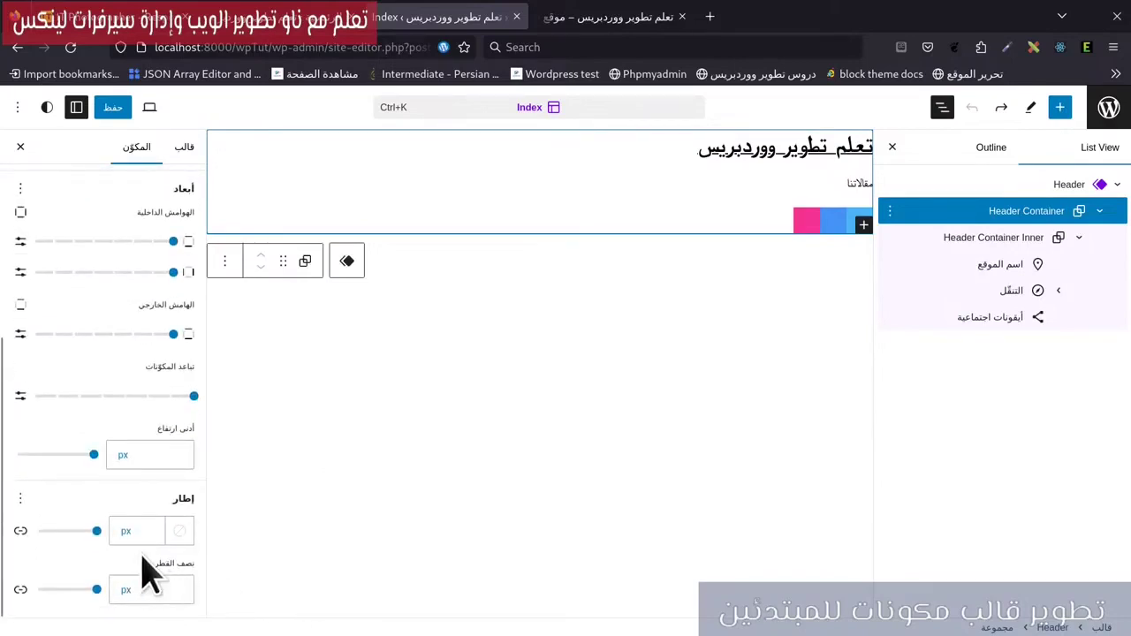
pyautogui.click(150, 531)
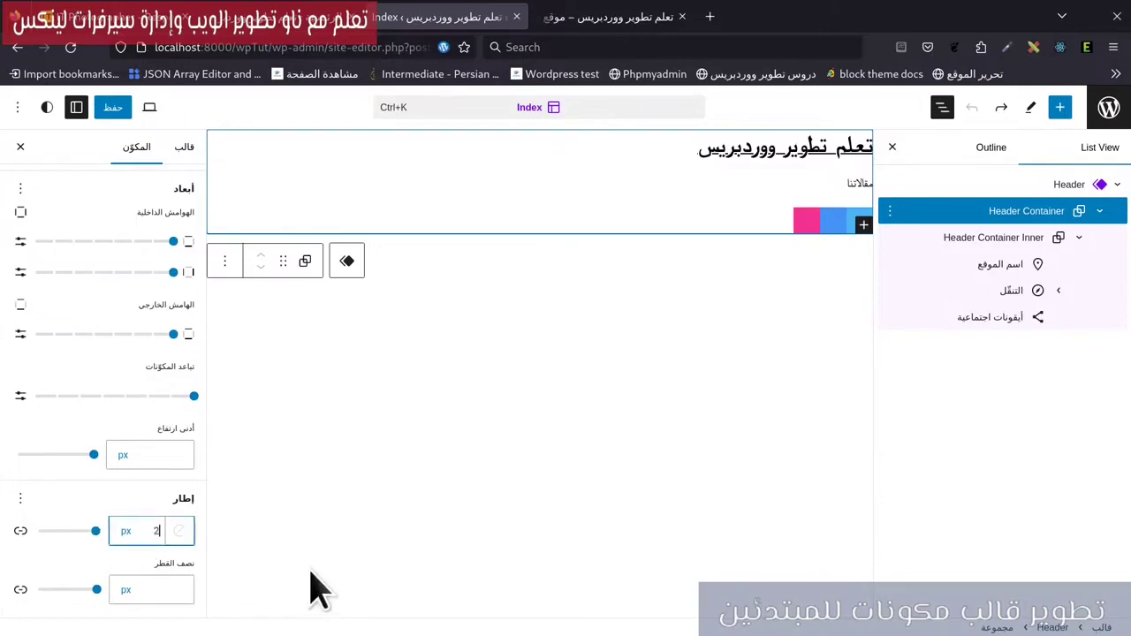
# Step: Unlink the Header Container's border sides, set the top and left widths to 0 px, and clear the right width
pyautogui.click(21, 531)
pyautogui.scroll(-1, 121, 530)
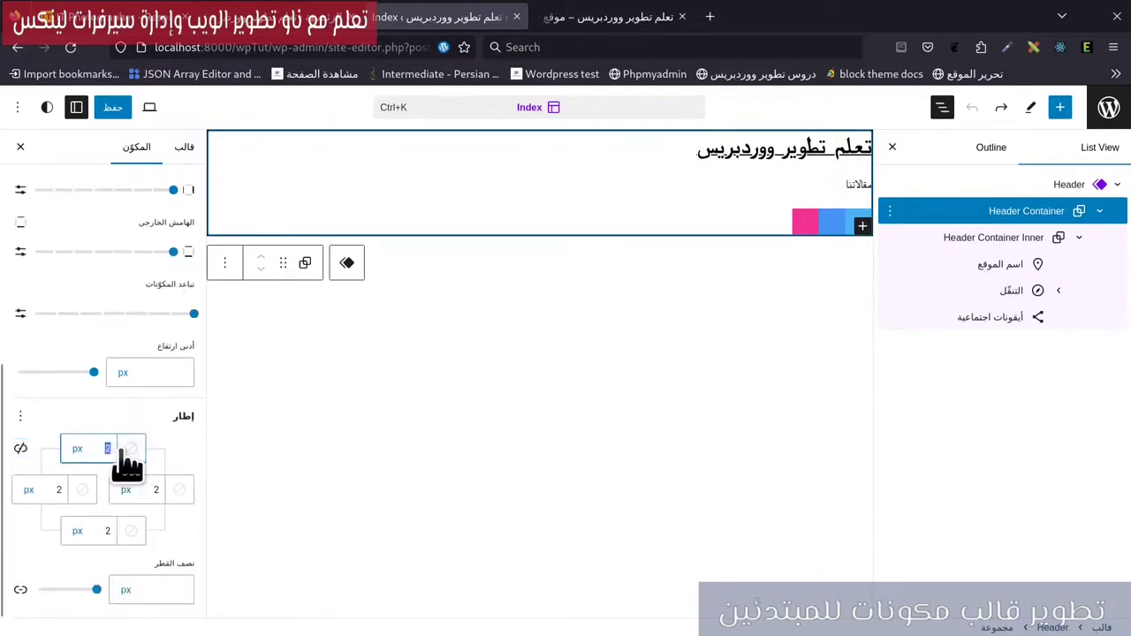
pyautogui.write('0')
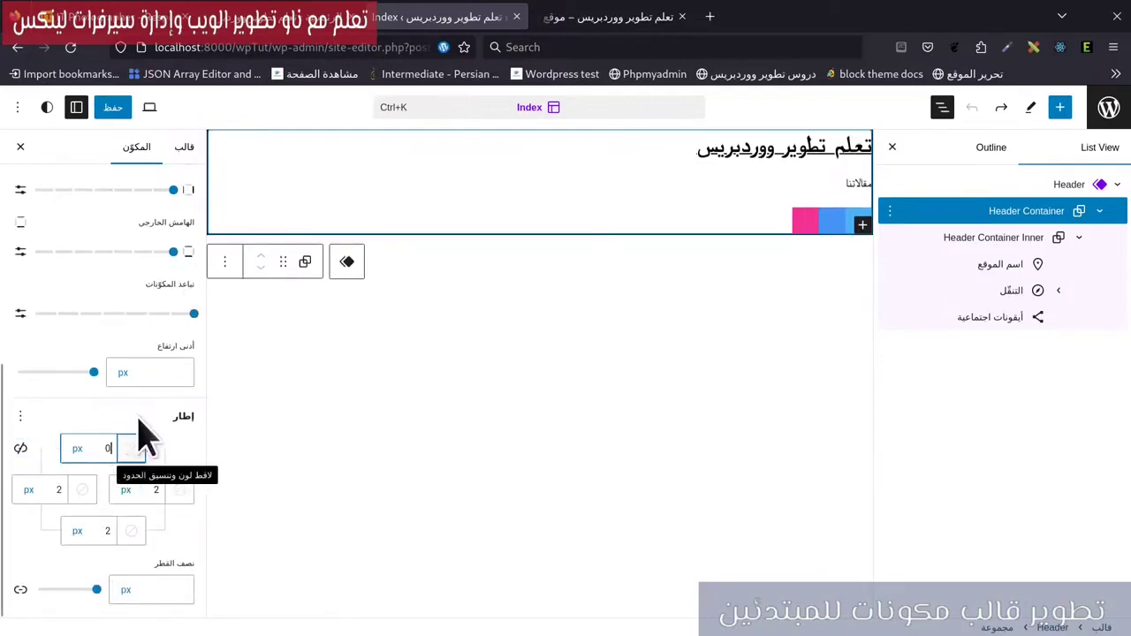
pyautogui.click(171, 492)
pyautogui.press('BackSpace')
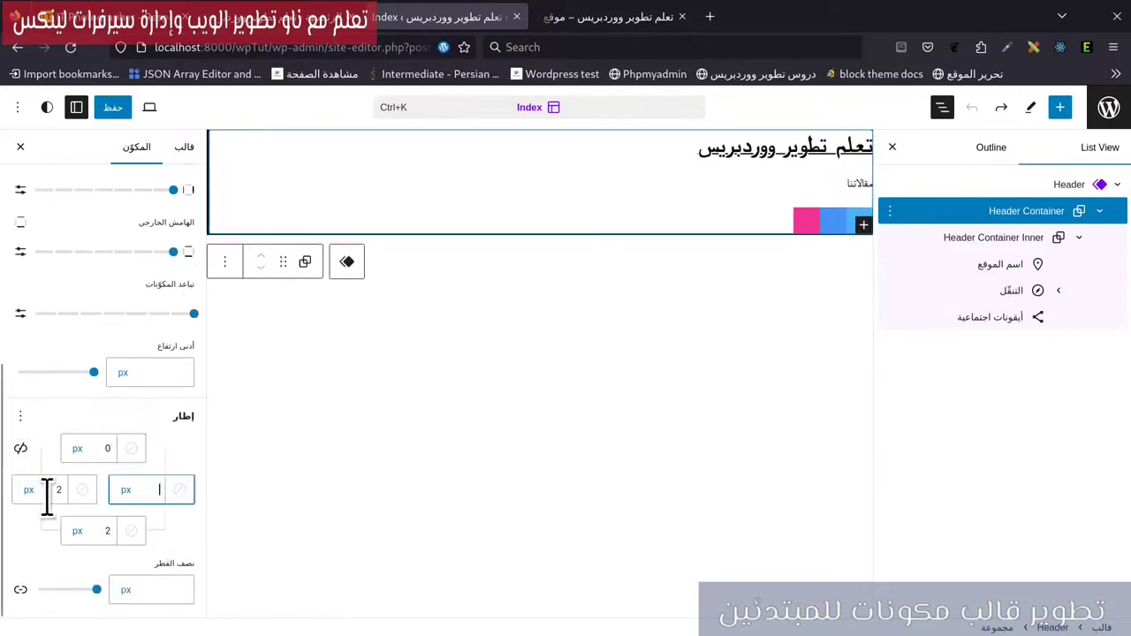
pyautogui.doubleClick(57, 490)
pyautogui.write('0')
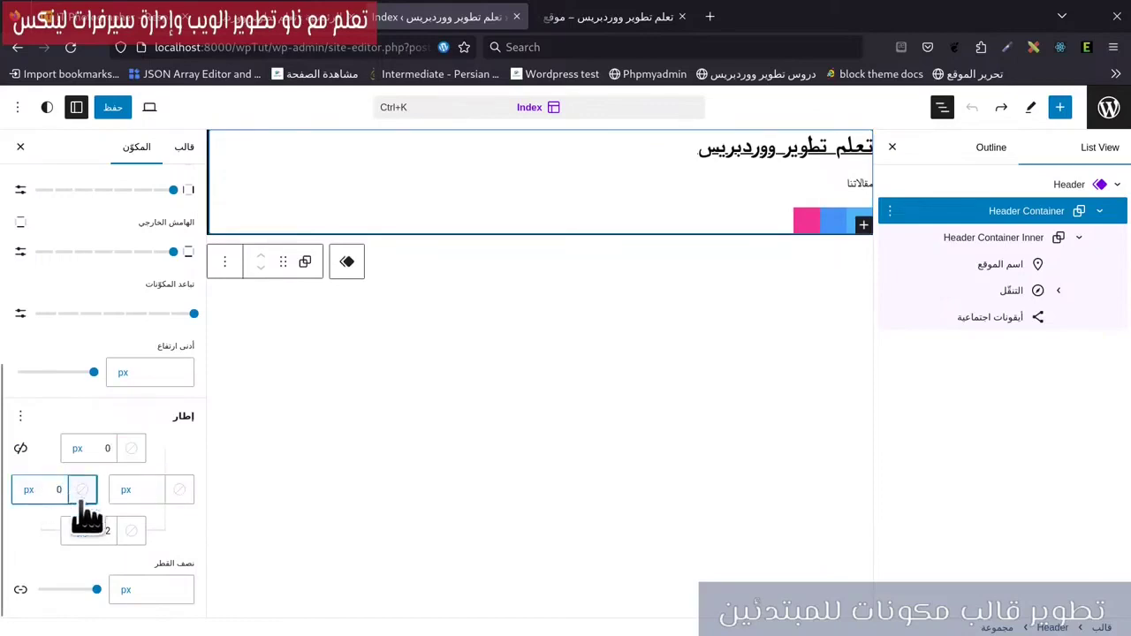
# Step: Give the Header Container's bottom border the yellow Contrast color FFC700
pyautogui.click(131, 533)
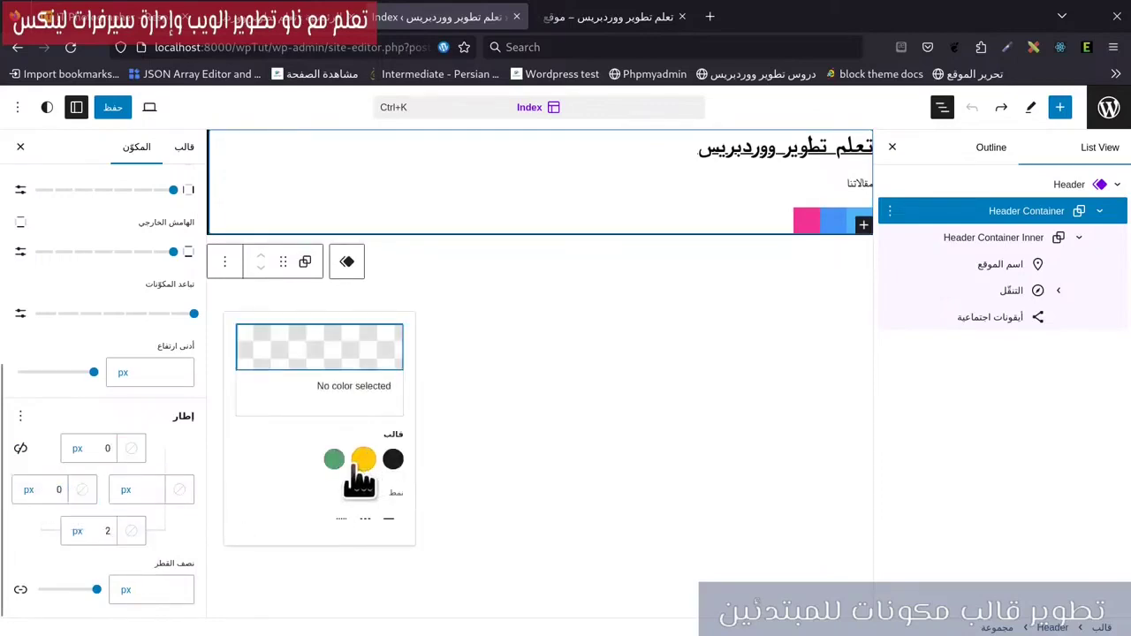
pyautogui.click(363, 459)
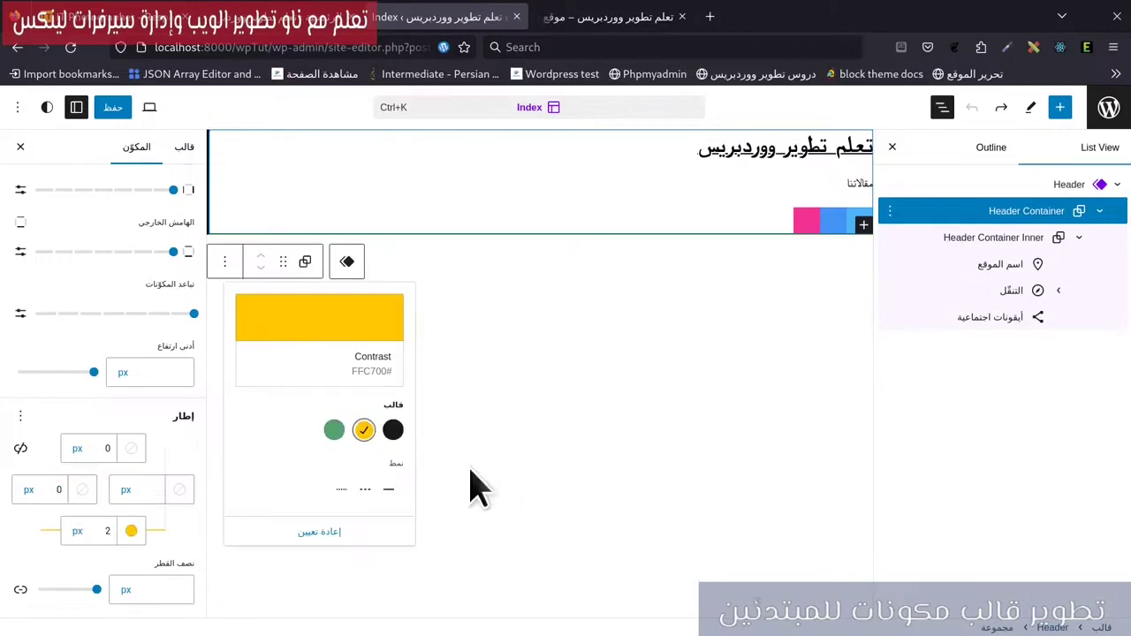
pyautogui.click(669, 359)
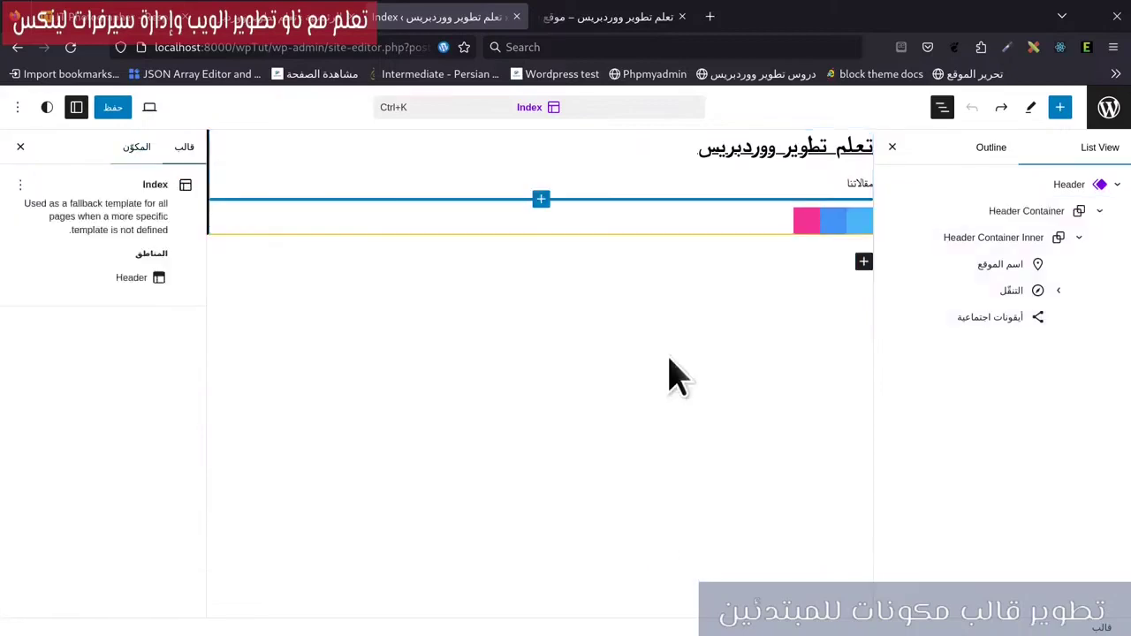
# Step: Check the content-width layout settings of Header Container and Header Container Inner, and save the Header template part changes
pyautogui.click(976, 212)
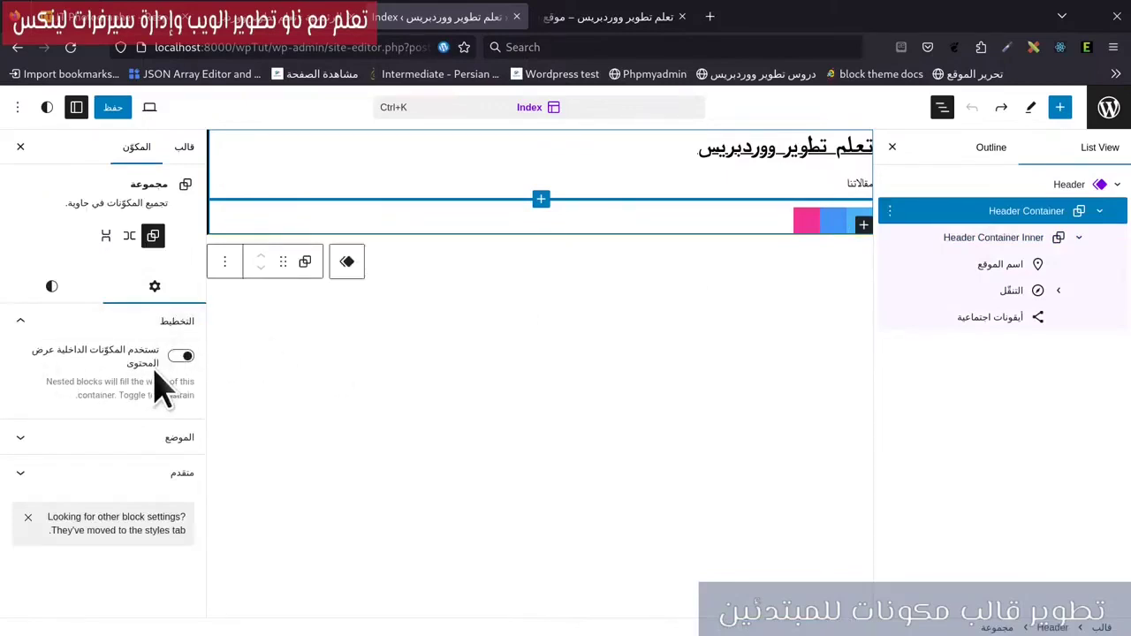
pyautogui.click(986, 240)
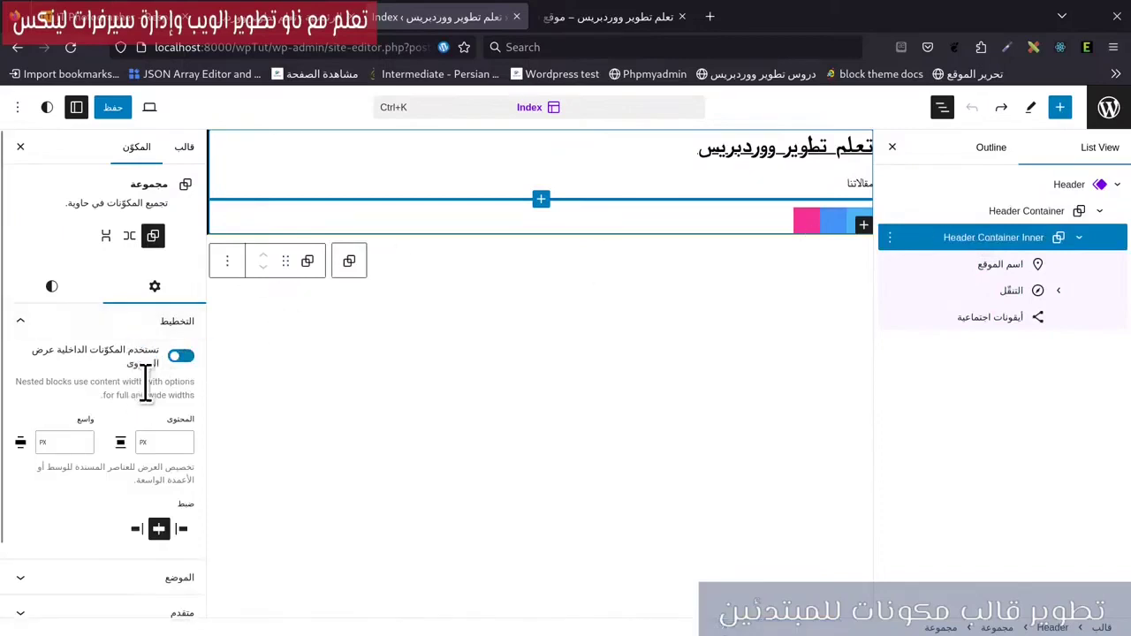
pyautogui.click(114, 107)
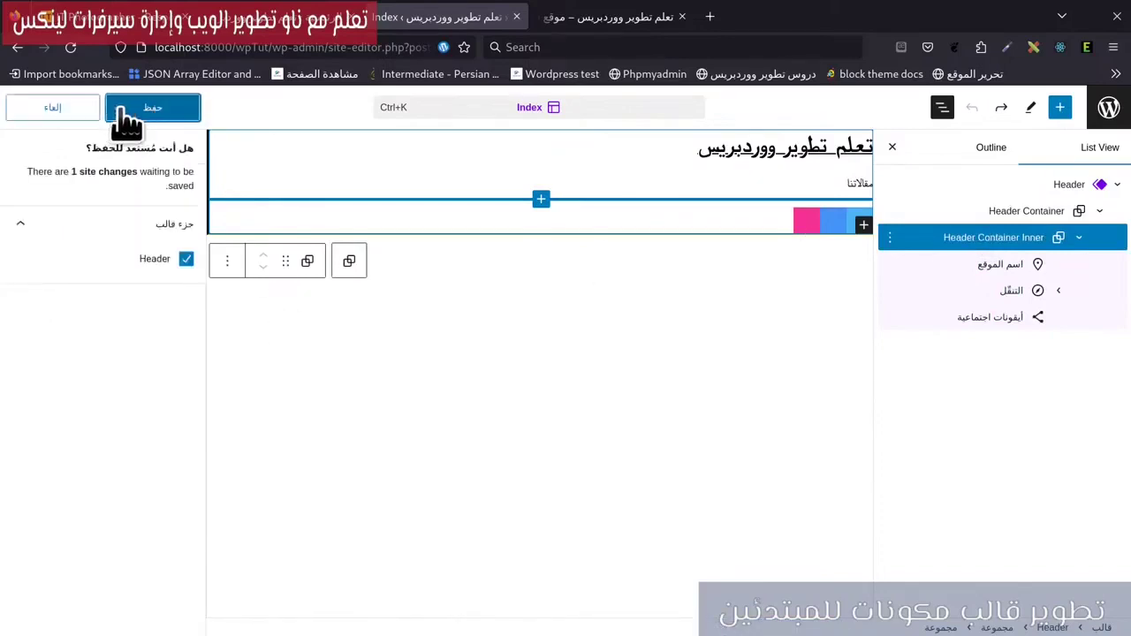
pyautogui.click(133, 119)
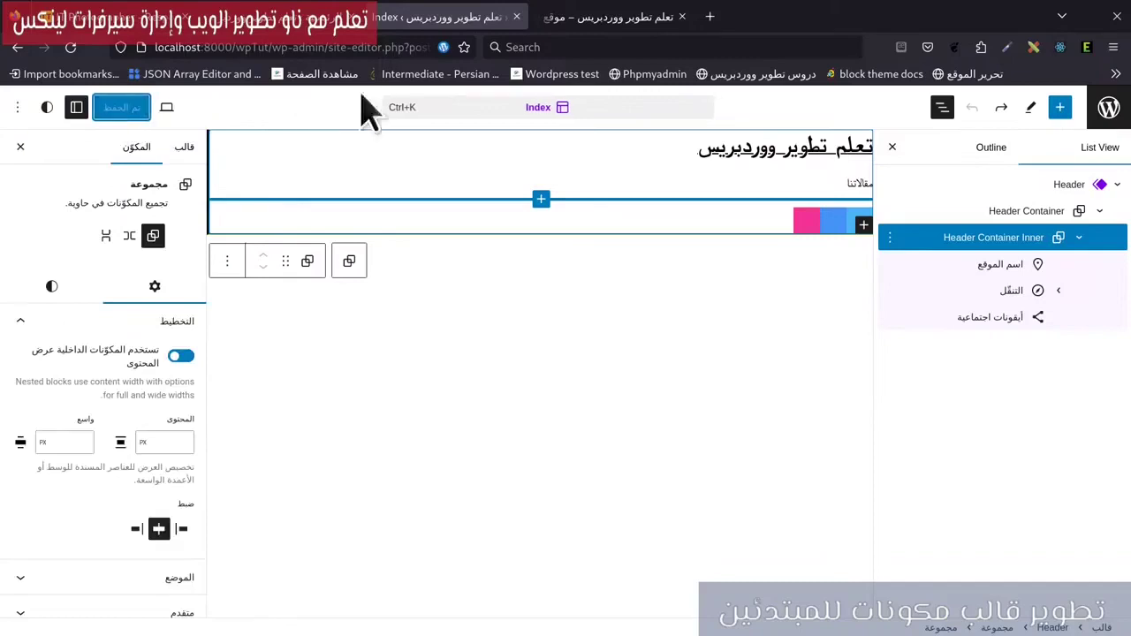
# Step: Reload the site's front page and inspect the site title's h1 element in the header
pyautogui.click(594, 20)
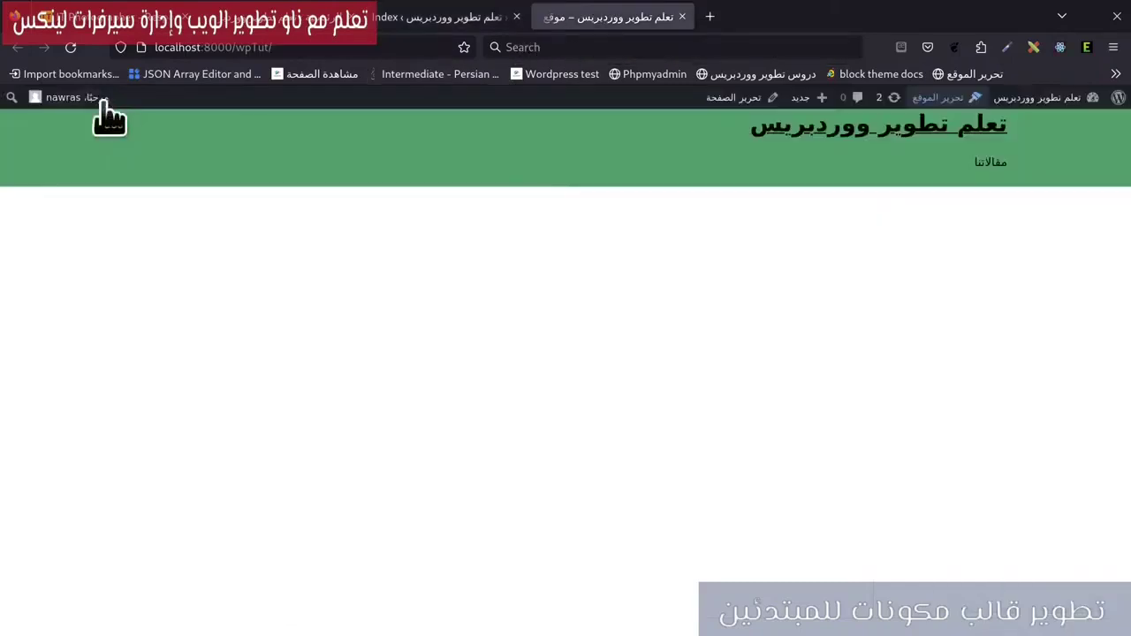
pyautogui.click(73, 47)
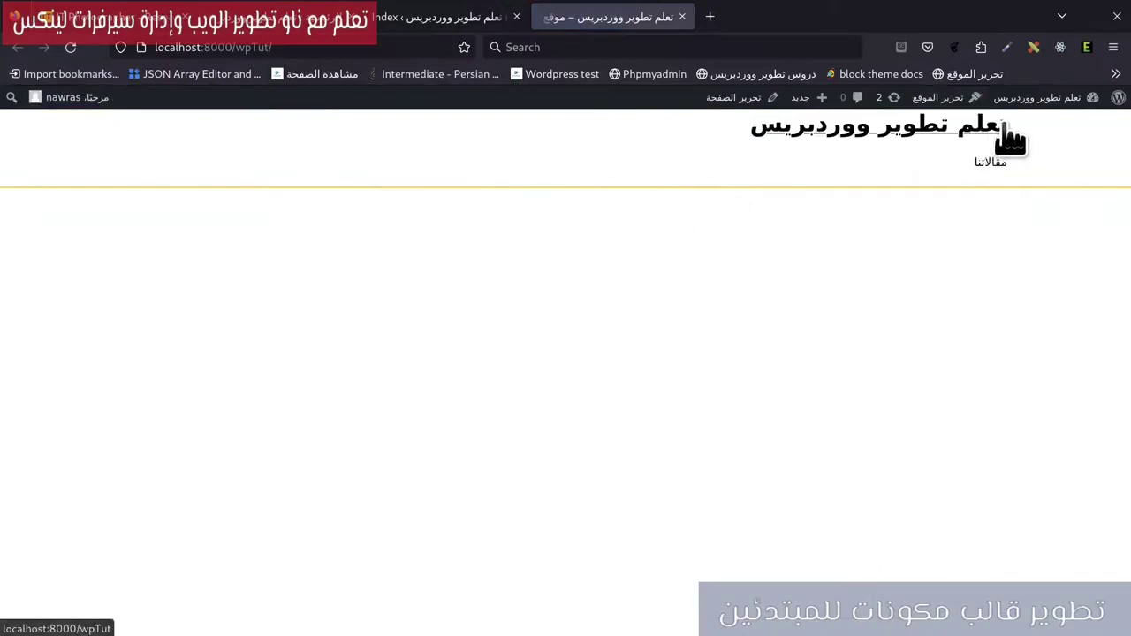
pyautogui.rightClick(761, 123)
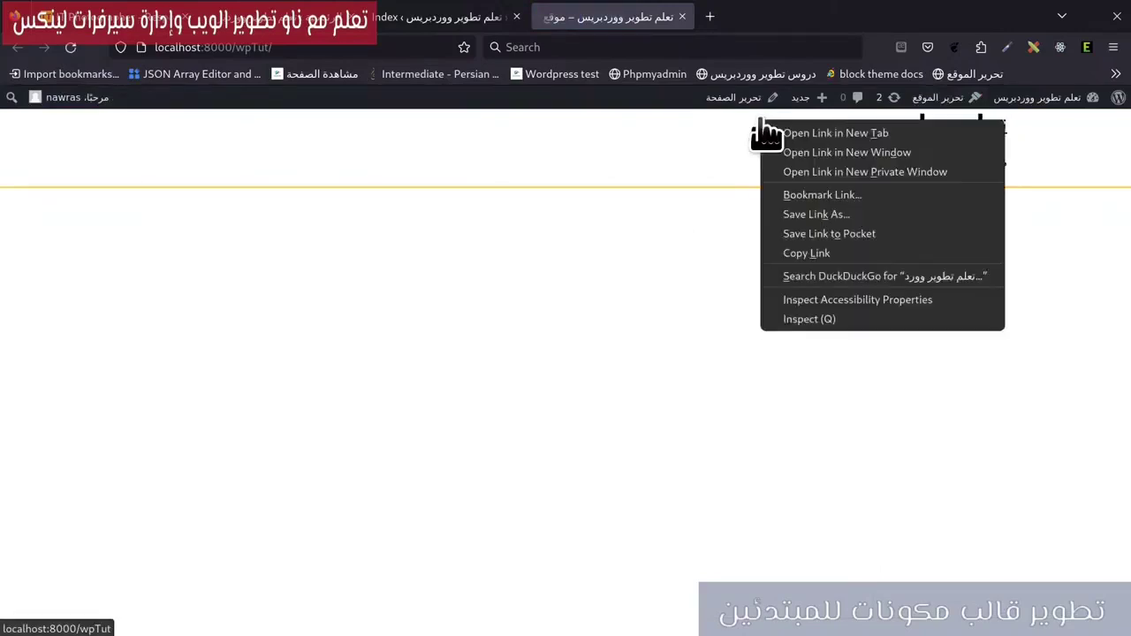
pyautogui.click(807, 321)
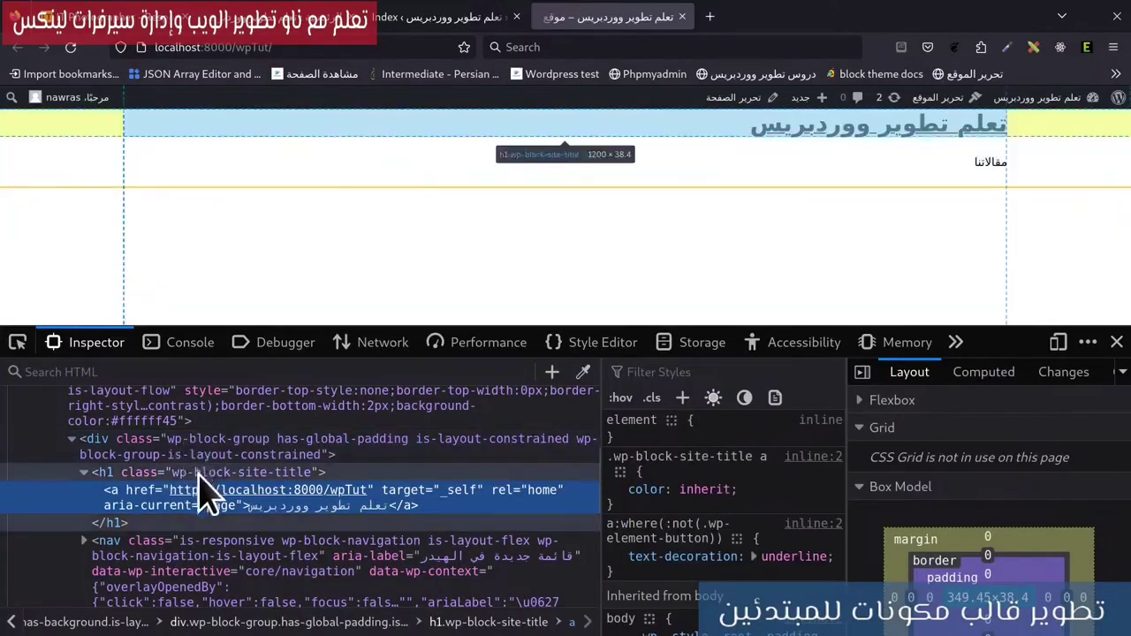
pyautogui.click(197, 475)
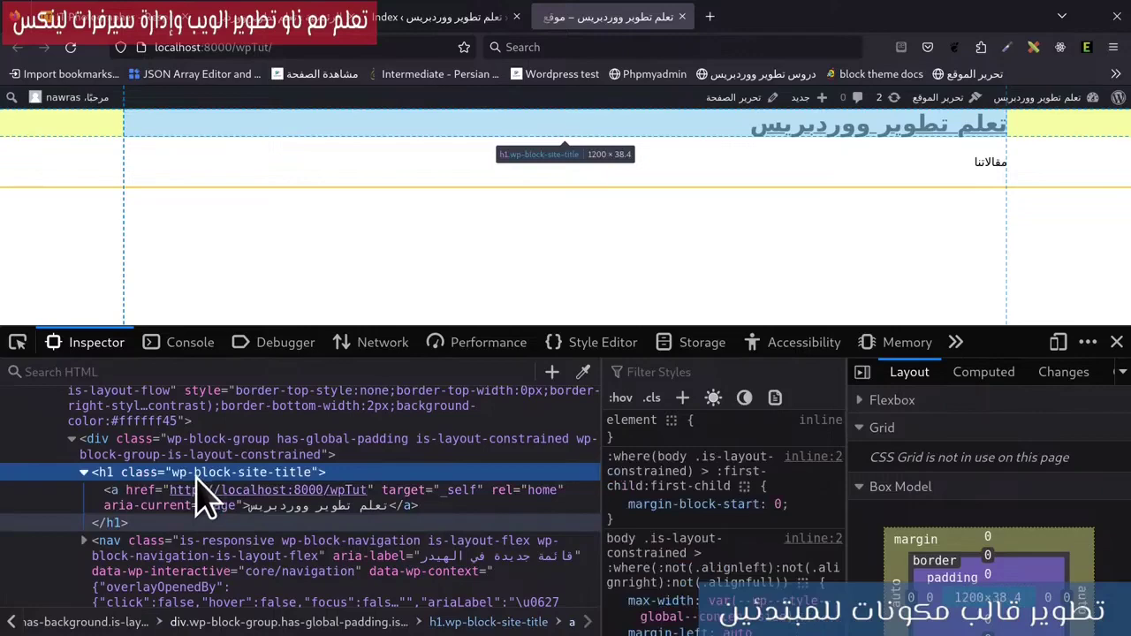
# Step: Switch to the lwn-photographer terminal and examine the layout contentSize setting in theme.json
pyautogui.moveTo(2, 2)
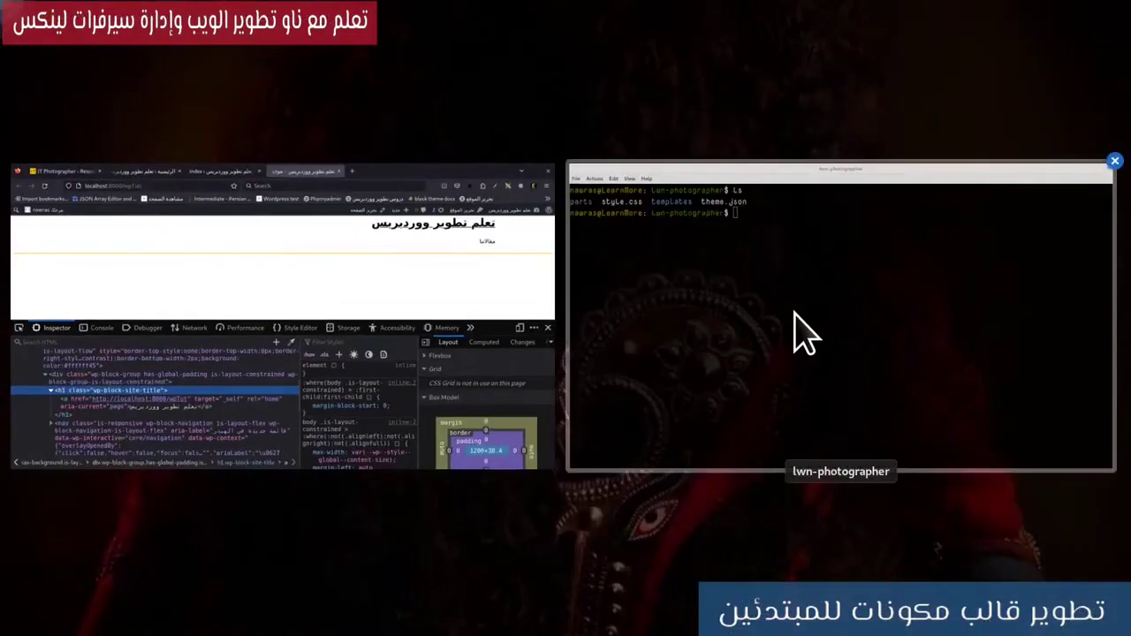
pyautogui.click(799, 320)
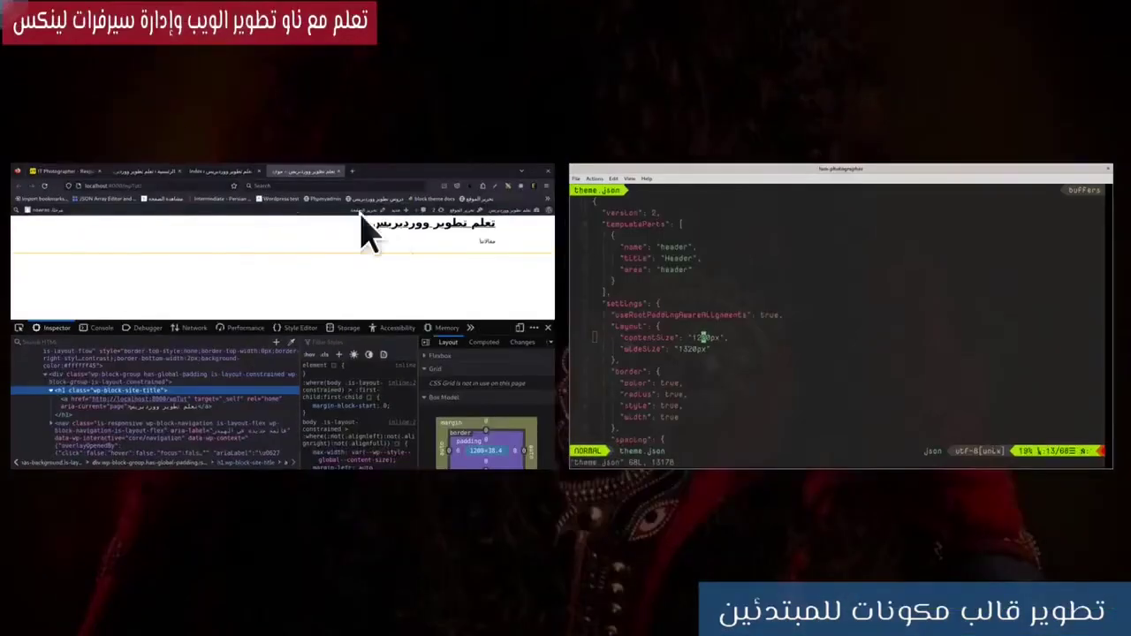
# Step: Switch back to the browser and inspect the header's logo image on the photographer.tryhuk.pp.ua site
pyautogui.click(366, 227)
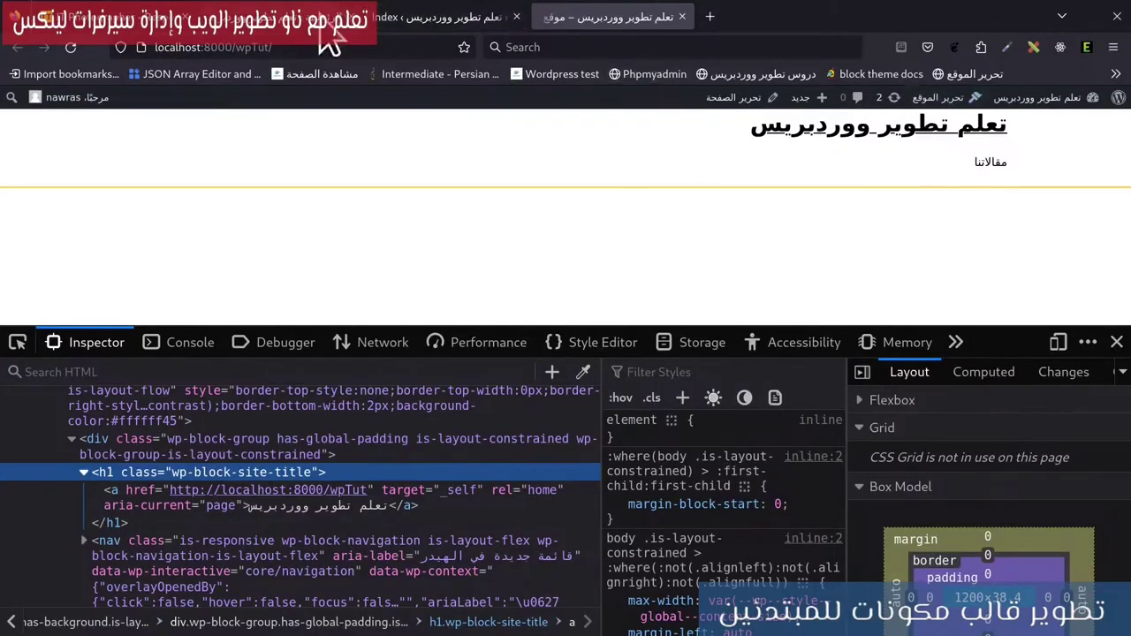
pyautogui.click(323, 22)
pyautogui.click(407, 19)
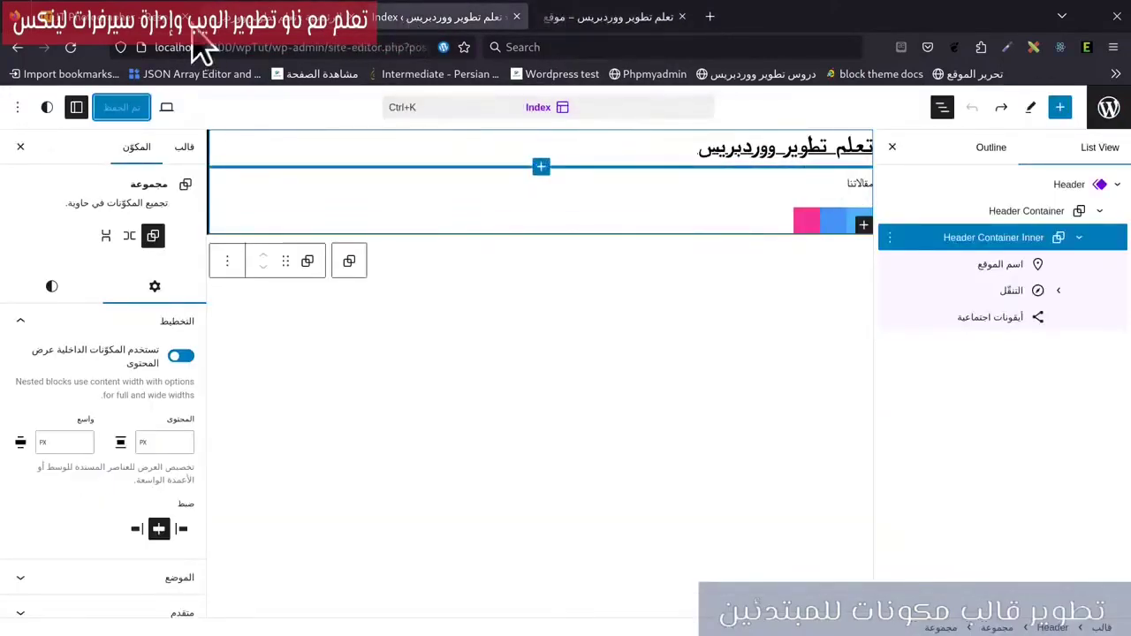
pyautogui.click(140, 25)
pyautogui.scroll(5, 141, 296)
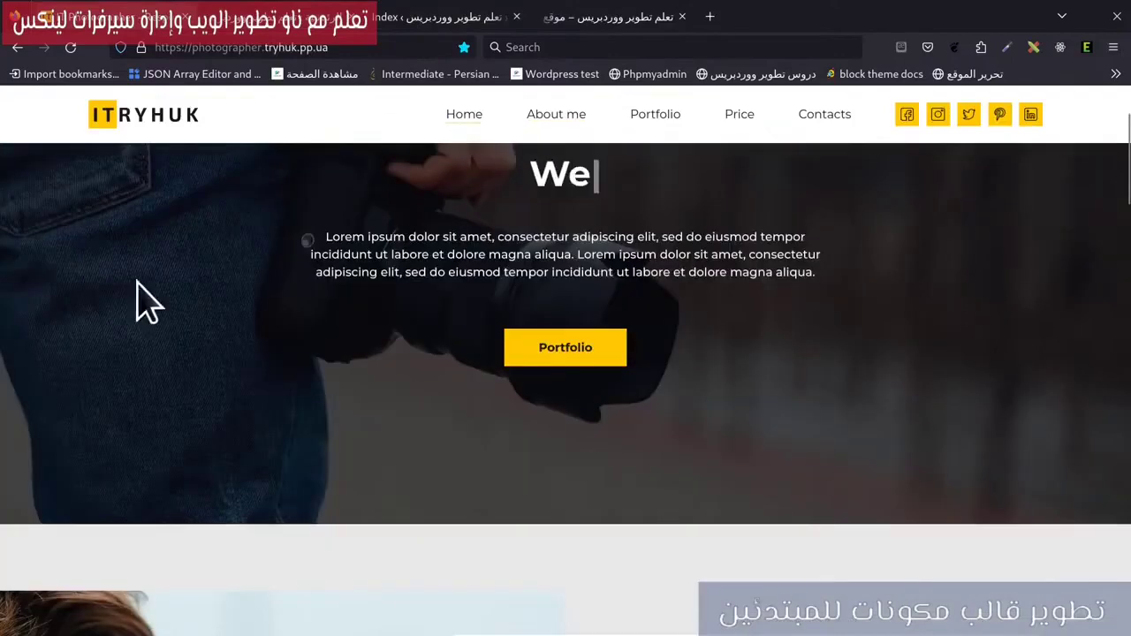
pyautogui.scroll(2, 161, 253)
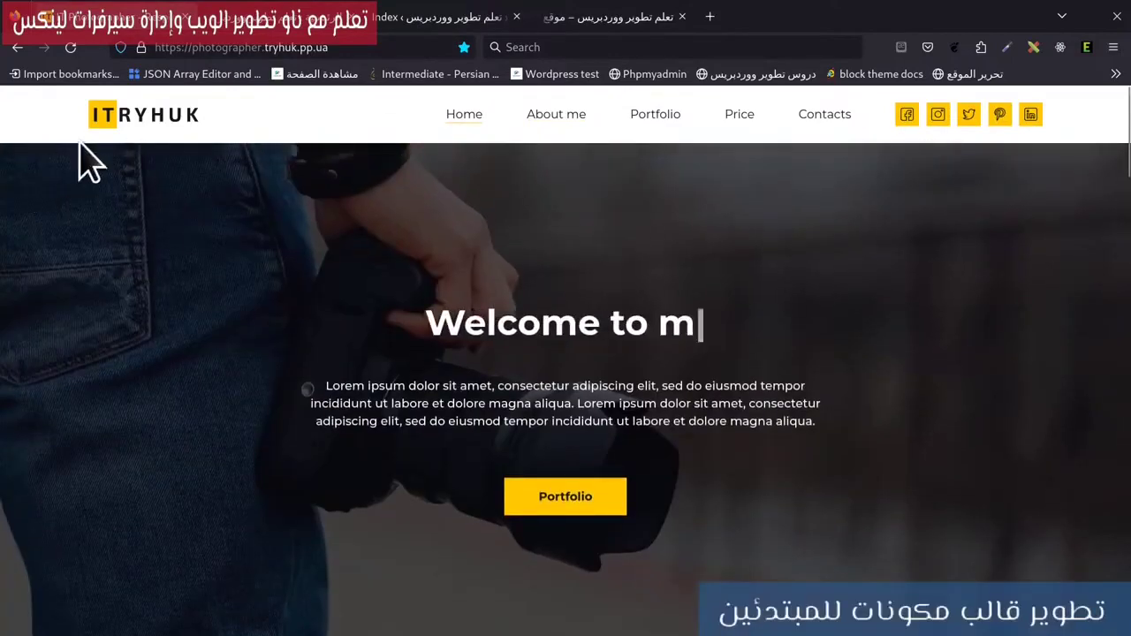
pyautogui.rightClick(142, 121)
pyautogui.click(214, 421)
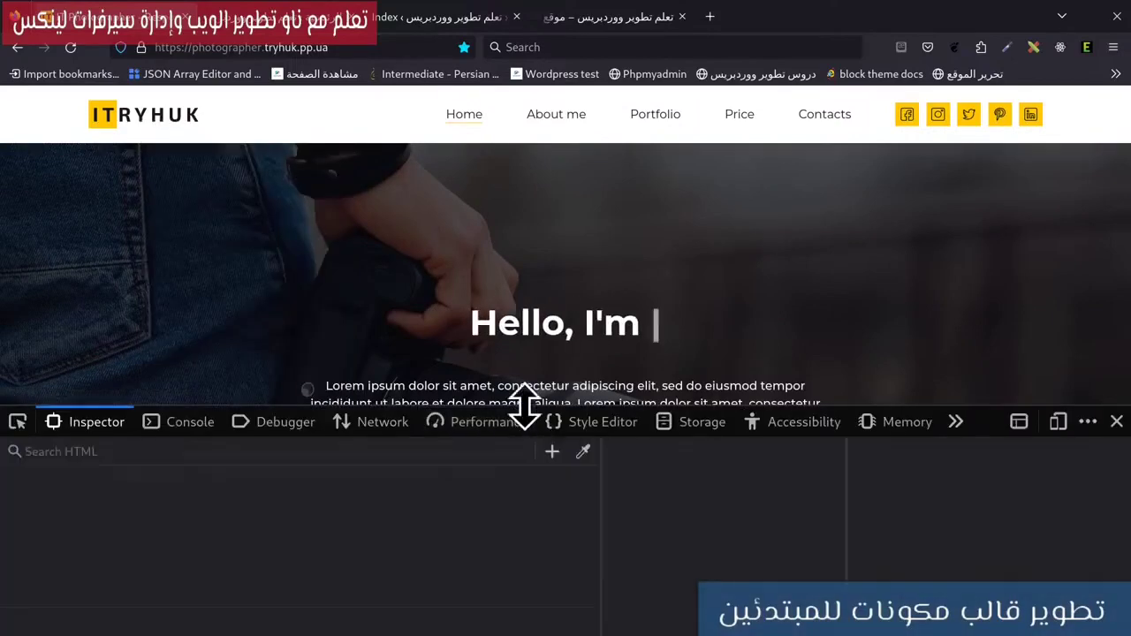
pyautogui.moveTo(525, 407); pyautogui.dragTo(442, 270)
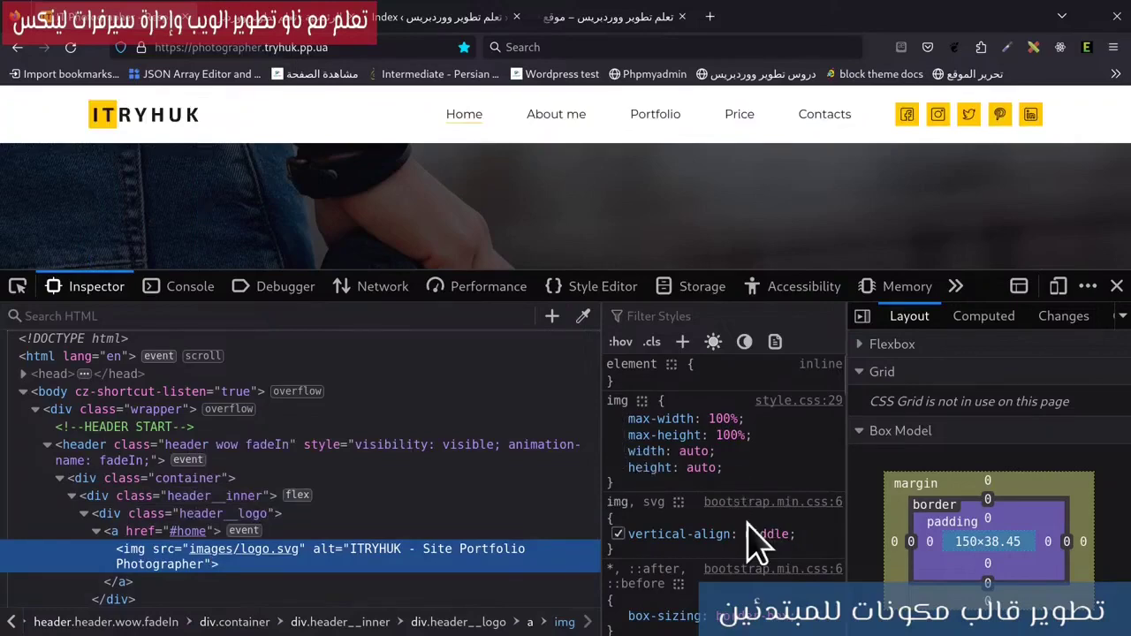
pyautogui.scroll(-2, 748, 521)
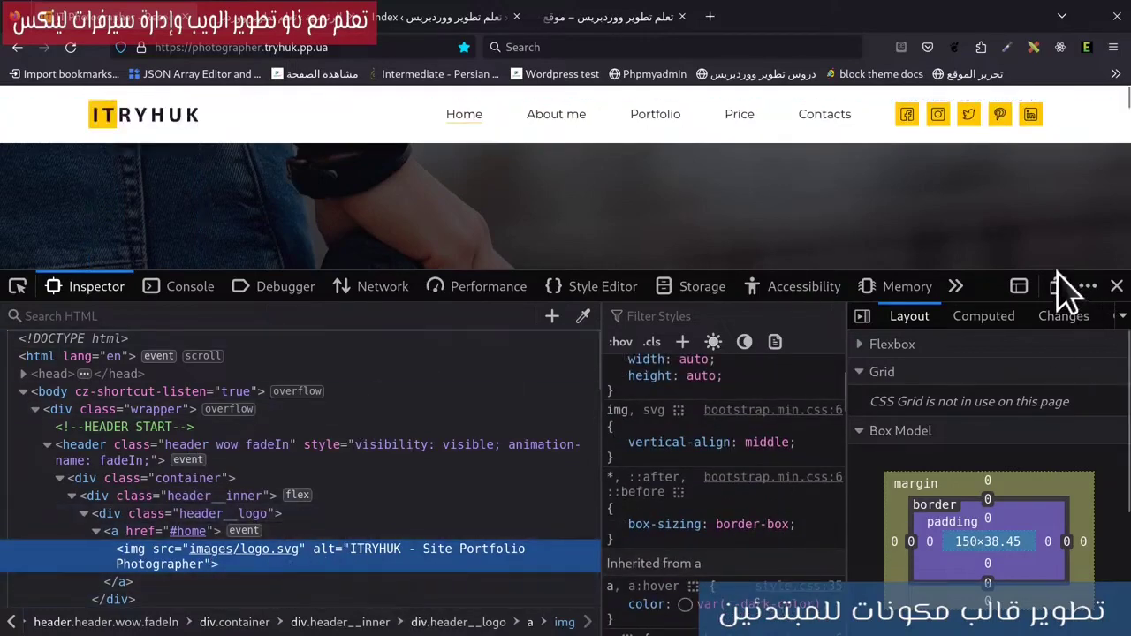
pyautogui.press('F12')
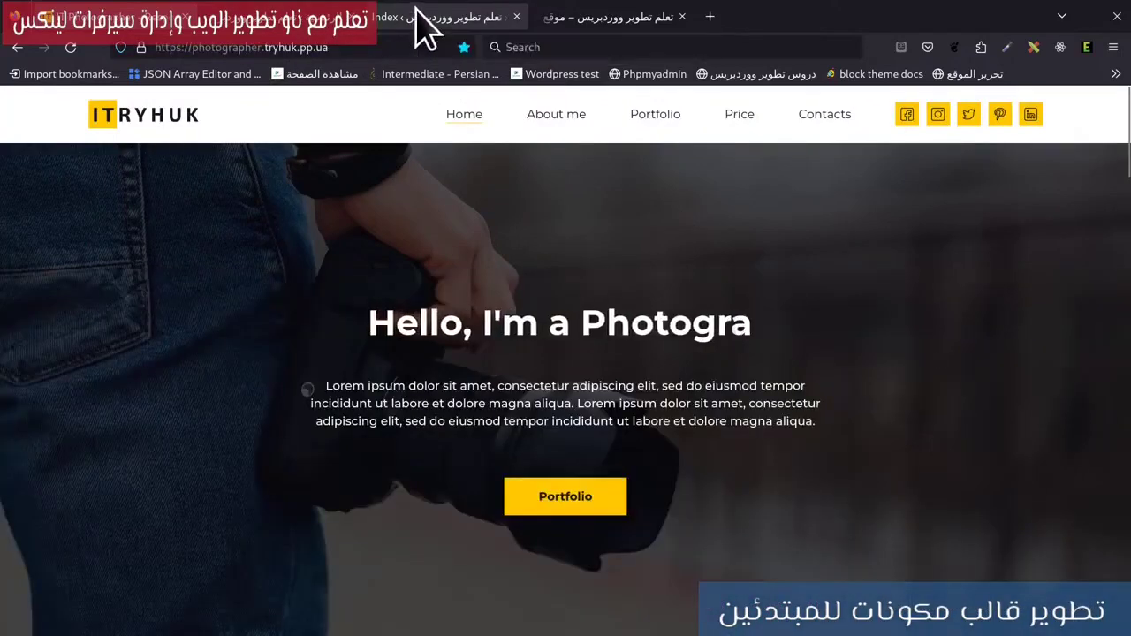
# Step: In the Index template editor, open the site title block's styles and add the font weight (سُمك الخط) typography option
pyautogui.click(417, 16)
pyautogui.click(316, 20)
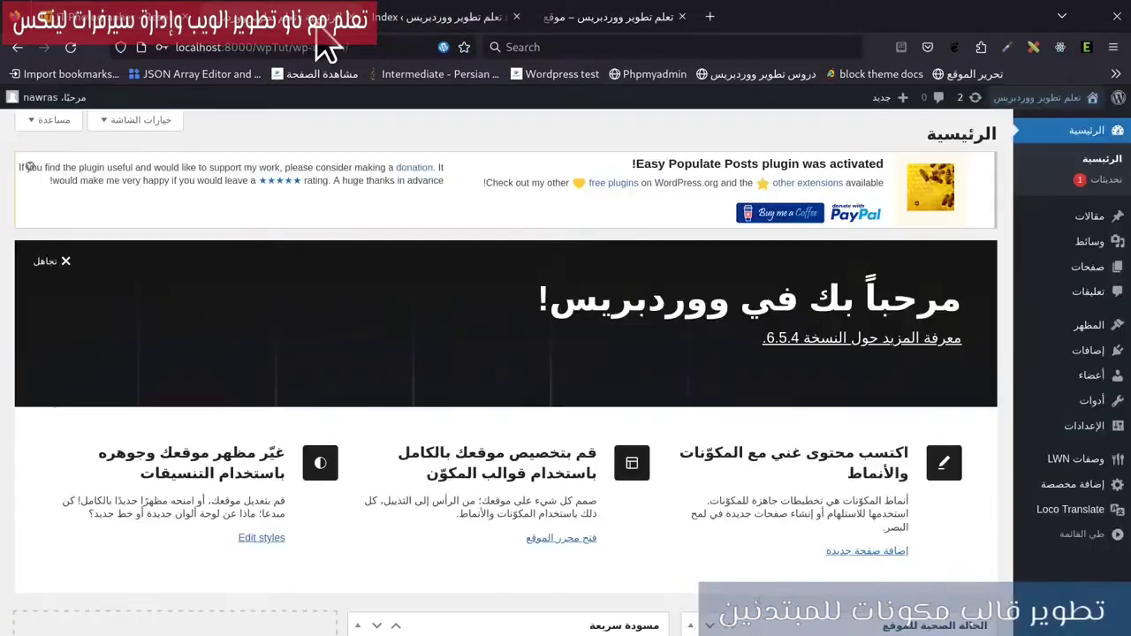
pyautogui.click(393, 18)
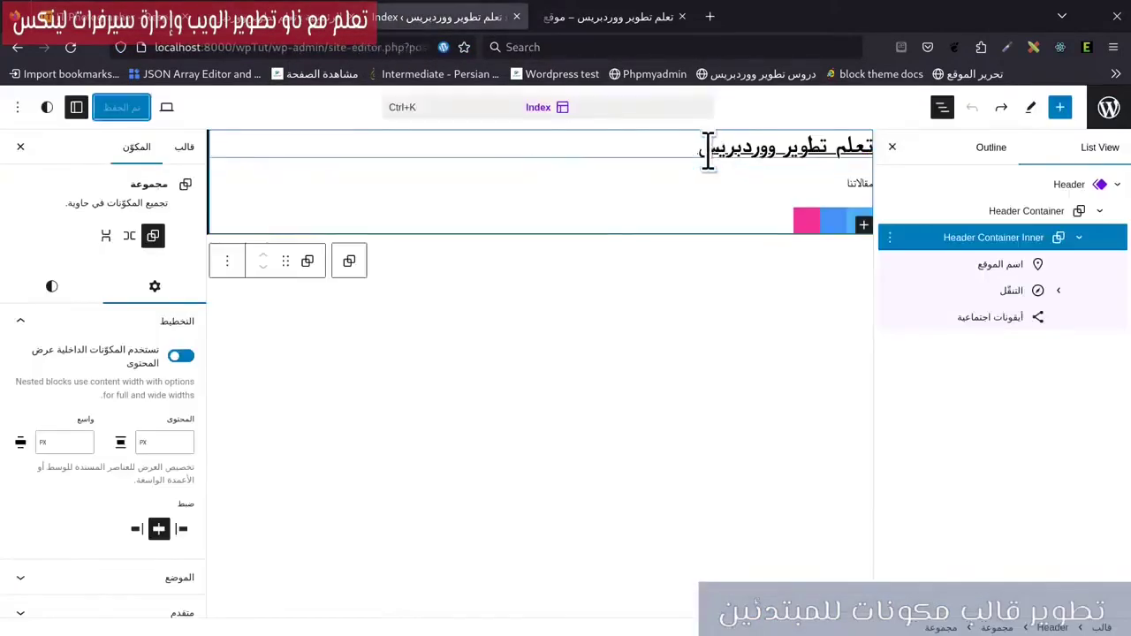
pyautogui.click(981, 258)
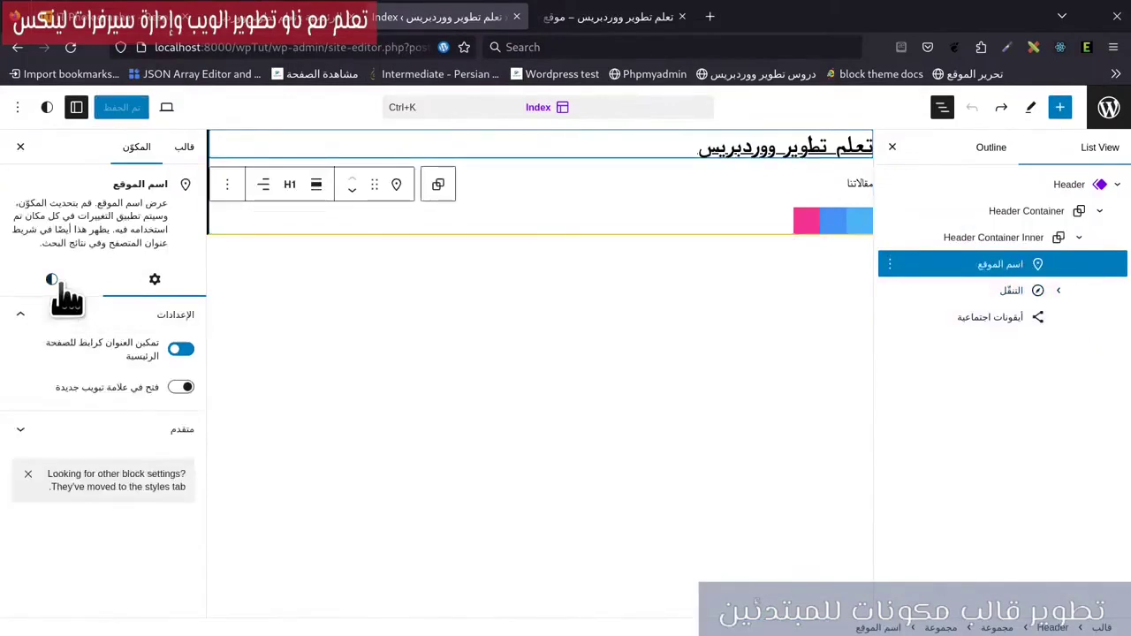
pyautogui.click(54, 285)
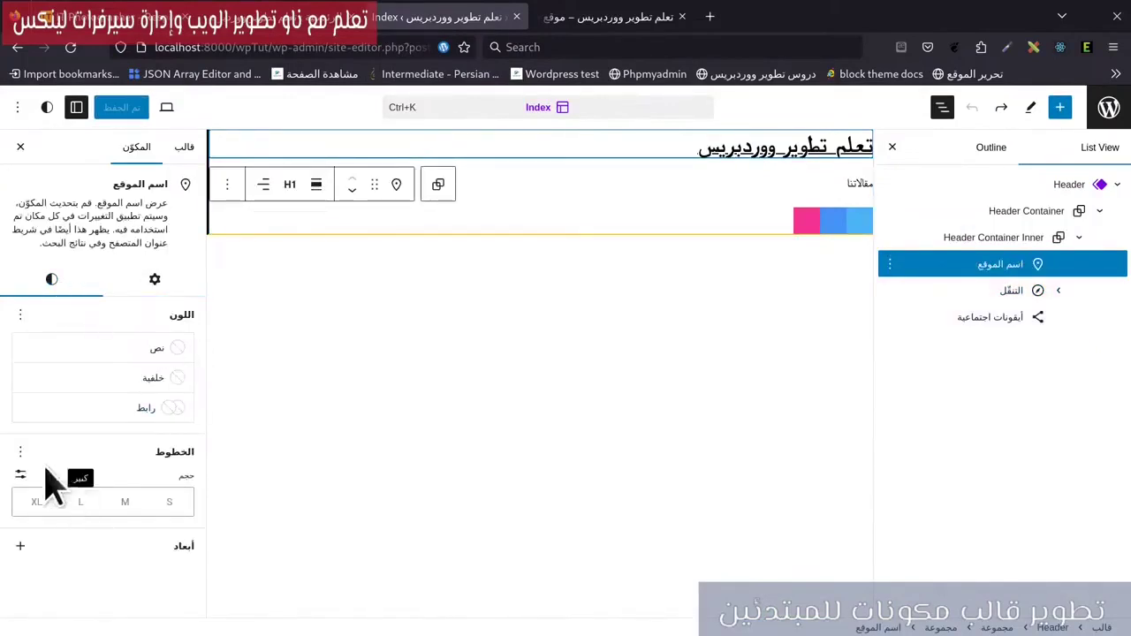
pyautogui.click(20, 452)
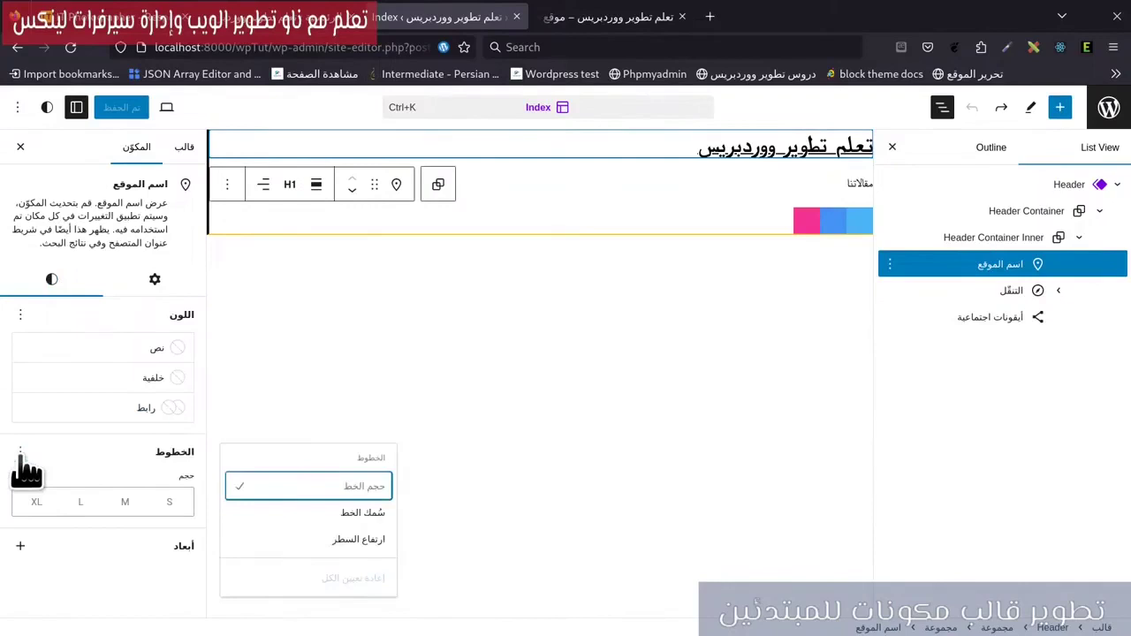
pyautogui.click(334, 513)
# Step: Try the عريض font weight on the site title and set it to عريض جدًا
pyautogui.click(124, 562)
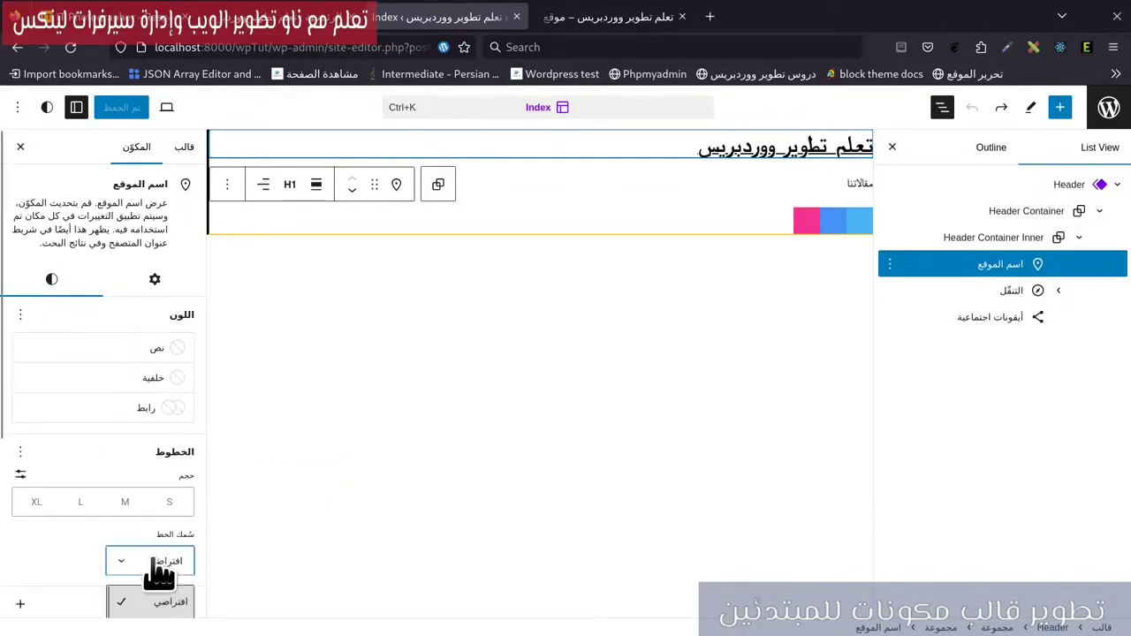
pyautogui.scroll(-4, 167, 578)
pyautogui.scroll(-1, 174, 583)
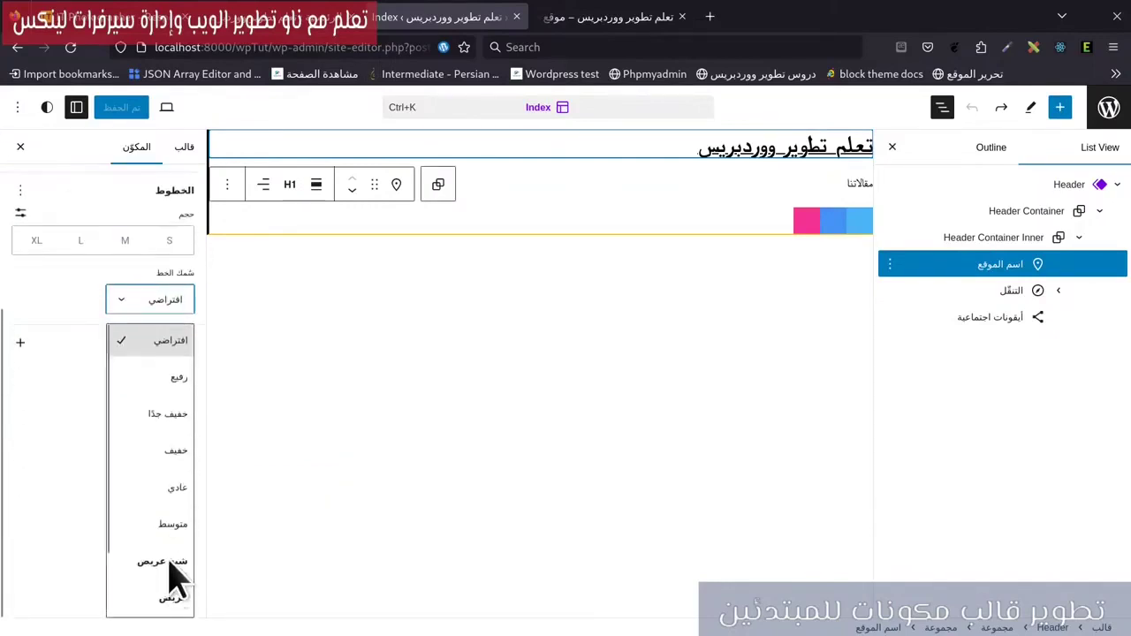
pyautogui.click(166, 601)
pyautogui.click(146, 553)
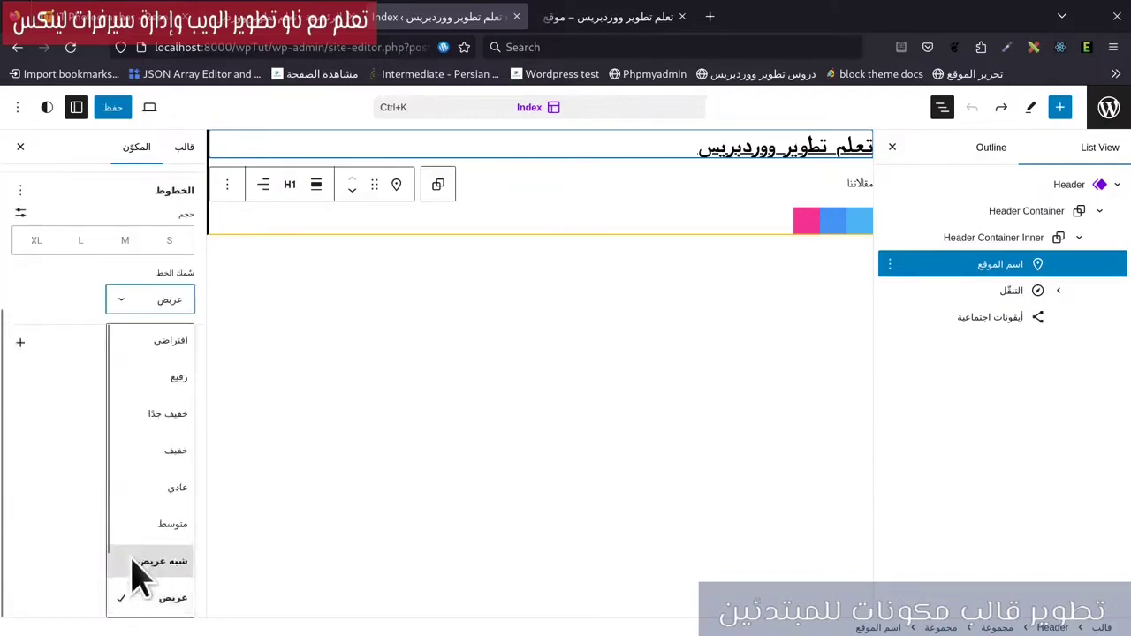
pyautogui.scroll(-1, 146, 578)
pyautogui.click(164, 585)
# Step: Set the site title's font size to L, and try the أسود weight before going back to عريض جدًا
pyautogui.click(125, 499)
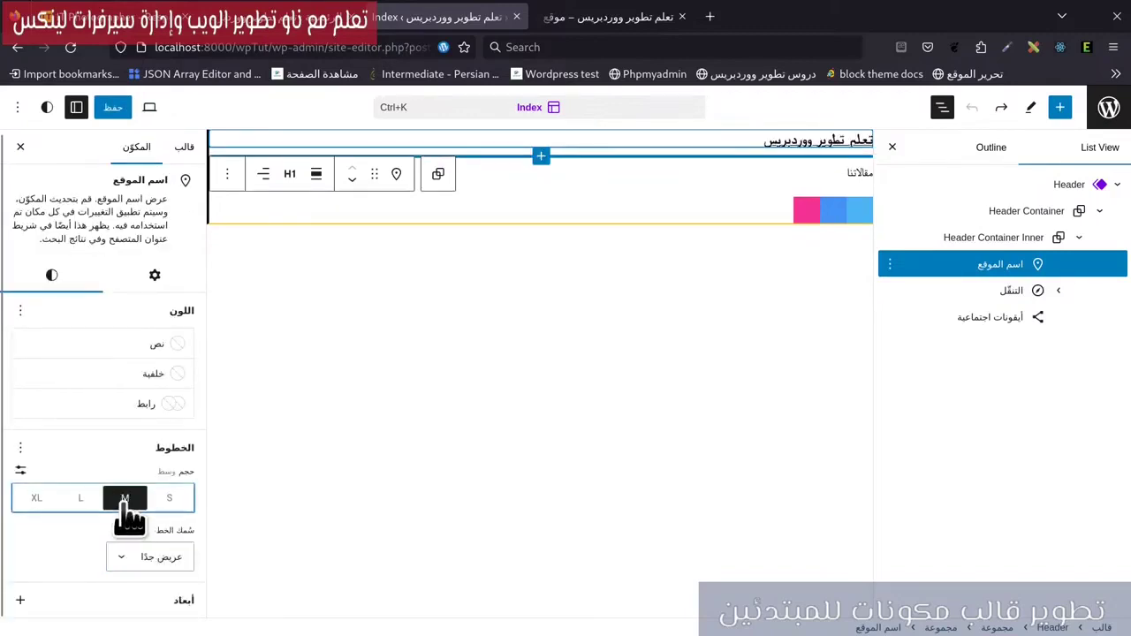
pyautogui.click(91, 505)
pyautogui.click(134, 559)
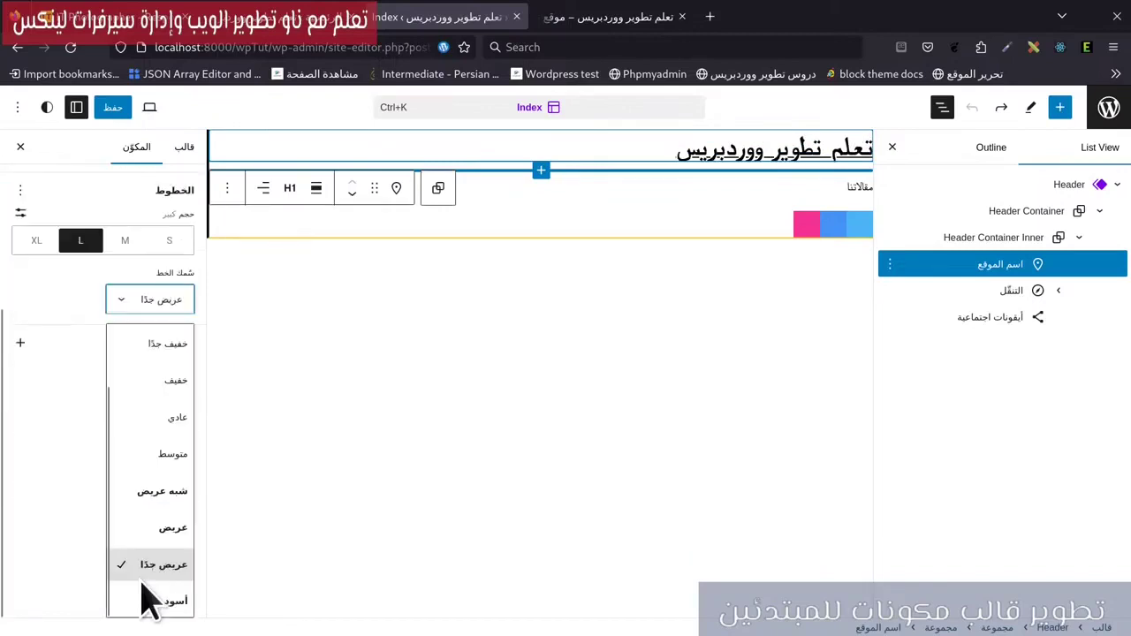
pyautogui.click(177, 602)
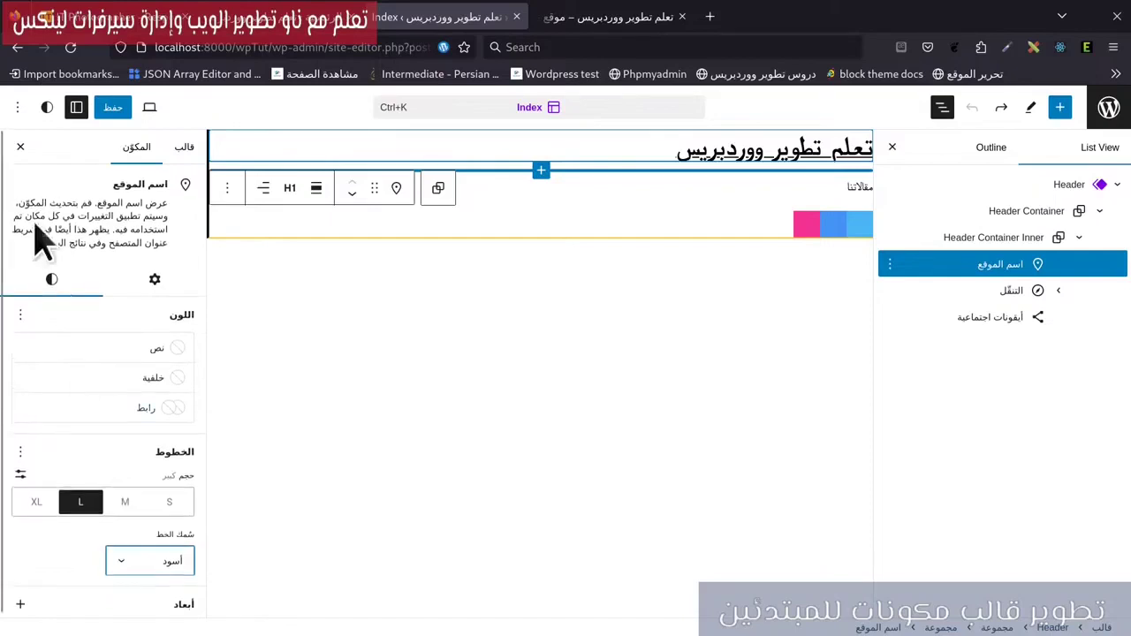
pyautogui.click(183, 557)
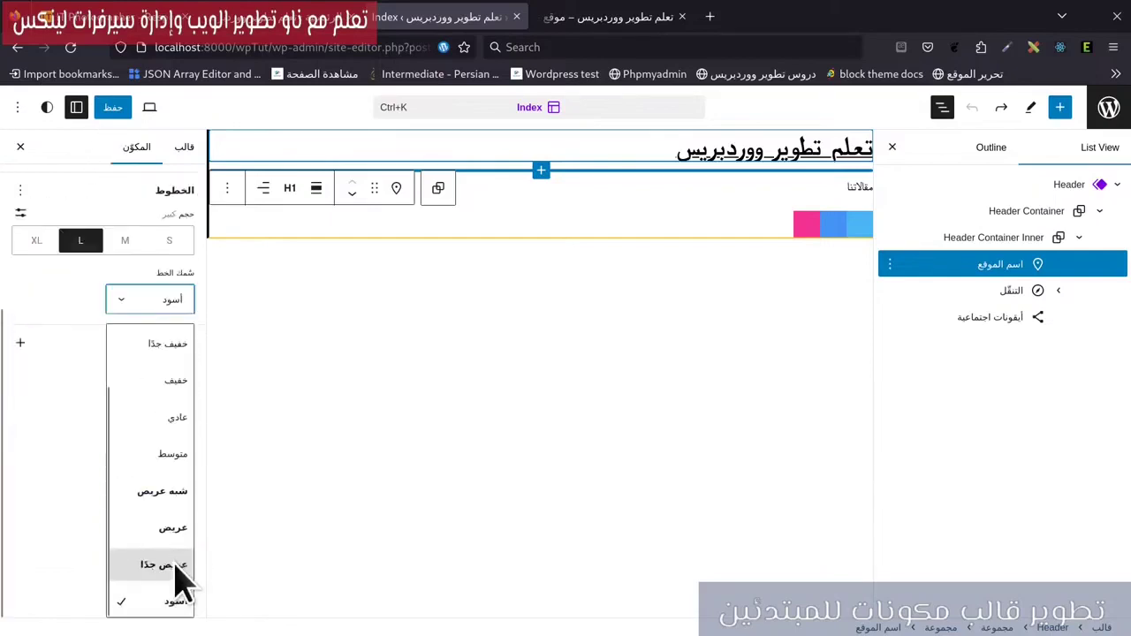
pyautogui.click(159, 506)
# Step: Save the Header template part changes and reload the front page to inspect the site title's h1 styling
pyautogui.click(114, 111)
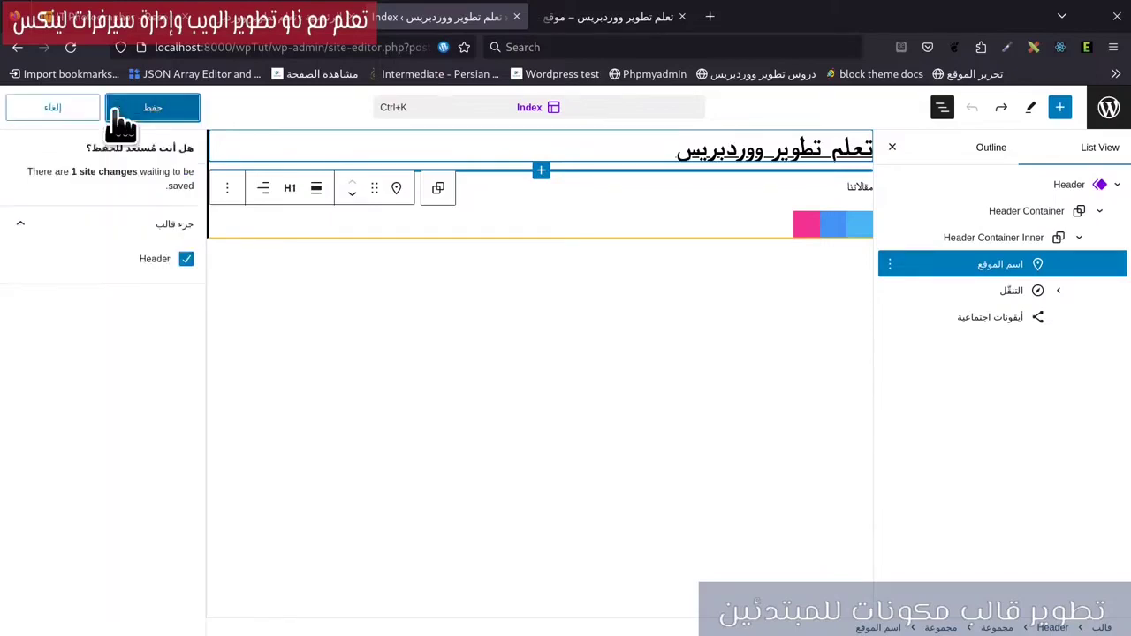
pyautogui.click(145, 104)
pyautogui.click(608, 16)
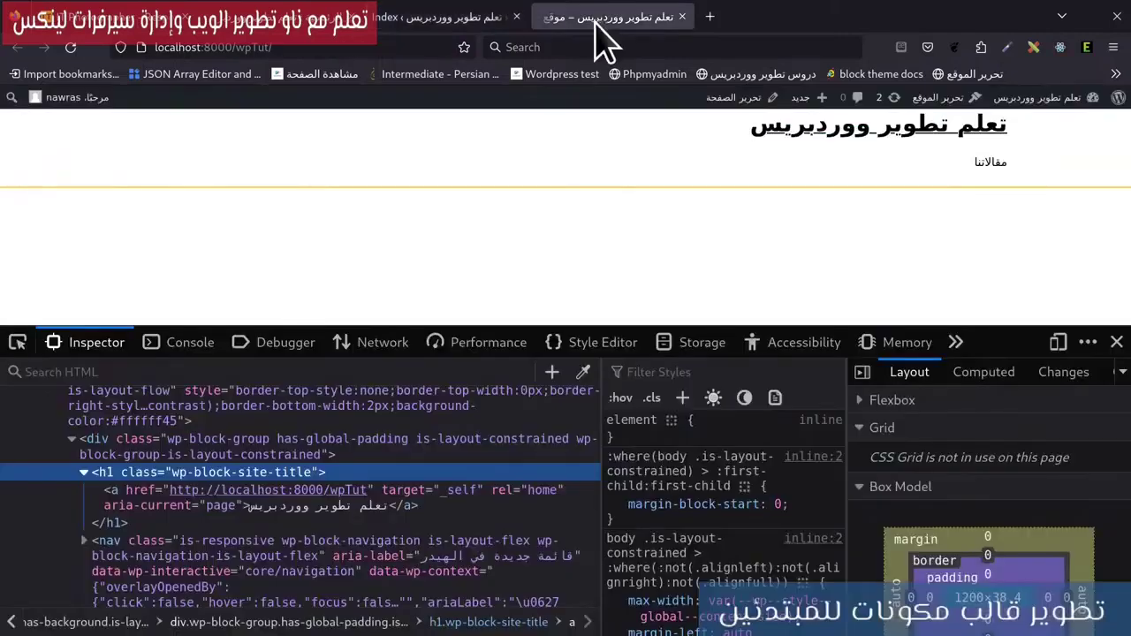
pyautogui.click(72, 49)
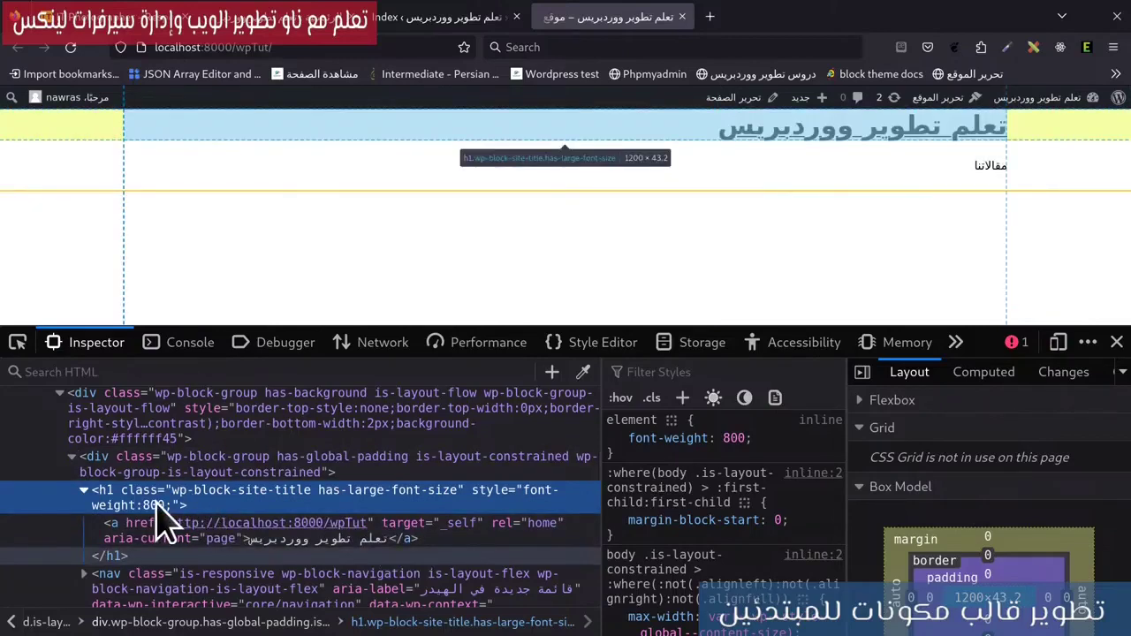
pyautogui.press('F5')
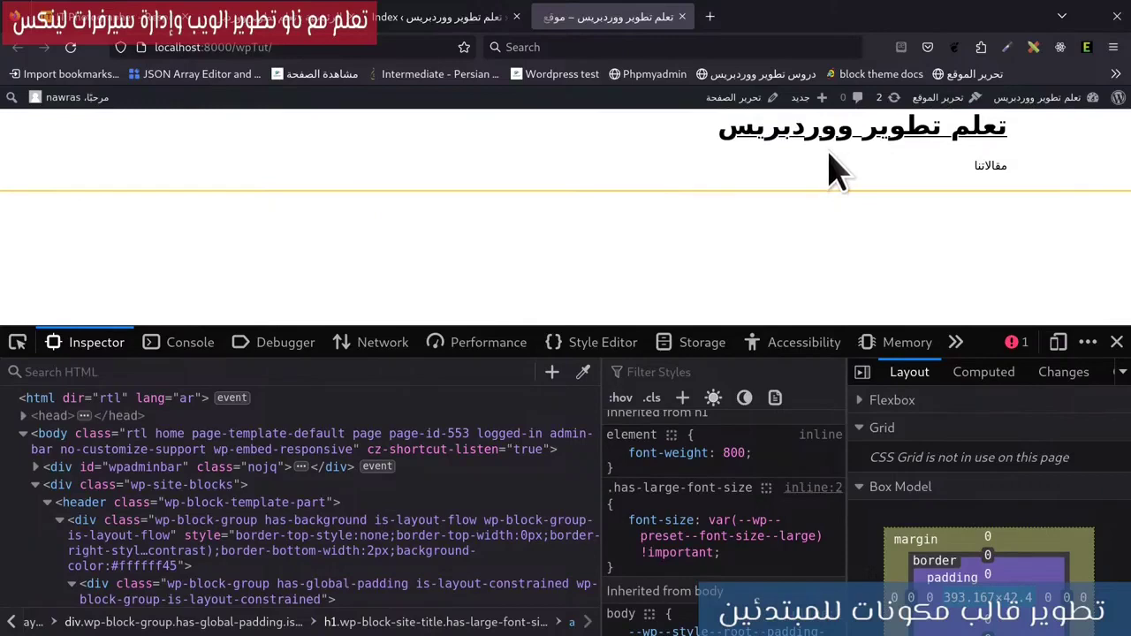
# Step: Back in the template editor, try the خفيف جدًا weight on the site title and set it to عريض
pyautogui.click(413, 20)
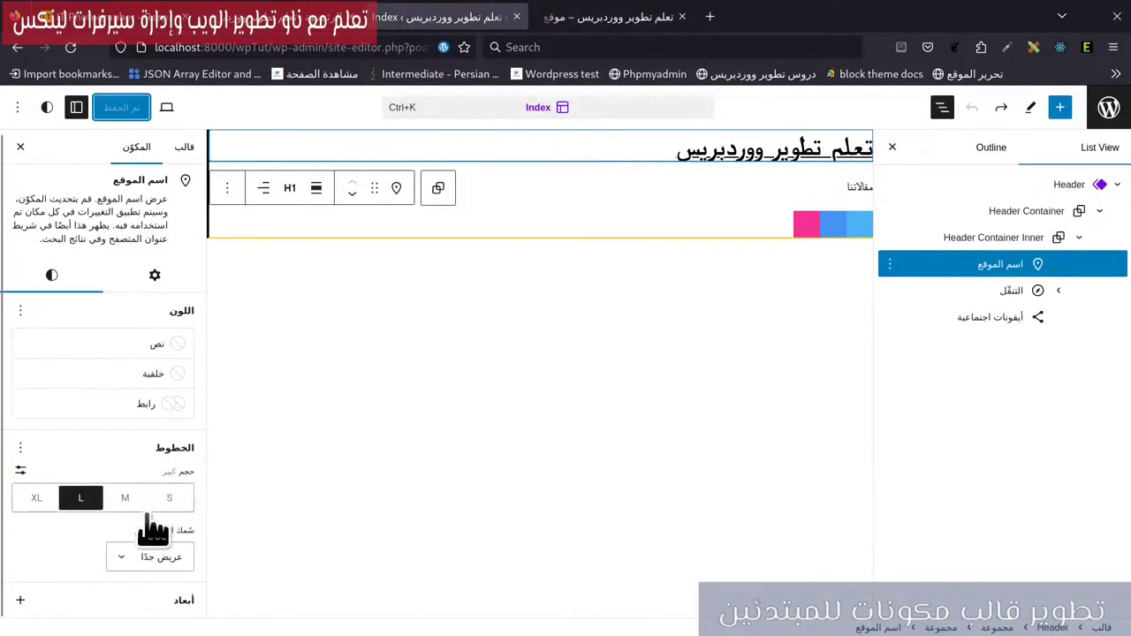
pyautogui.click(144, 556)
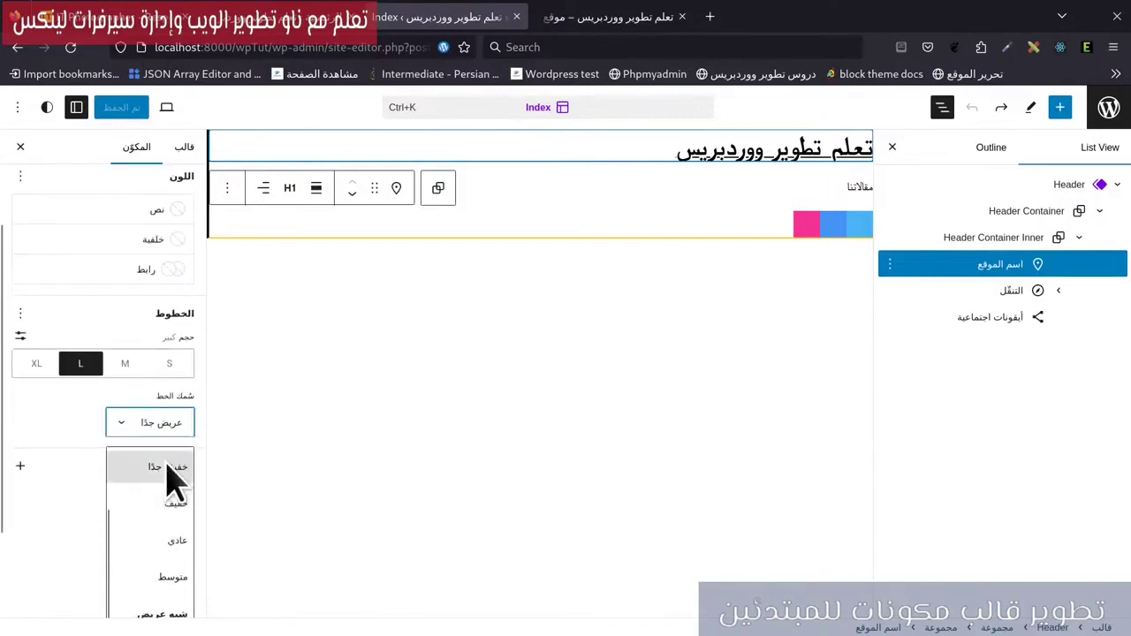
pyautogui.click(172, 480)
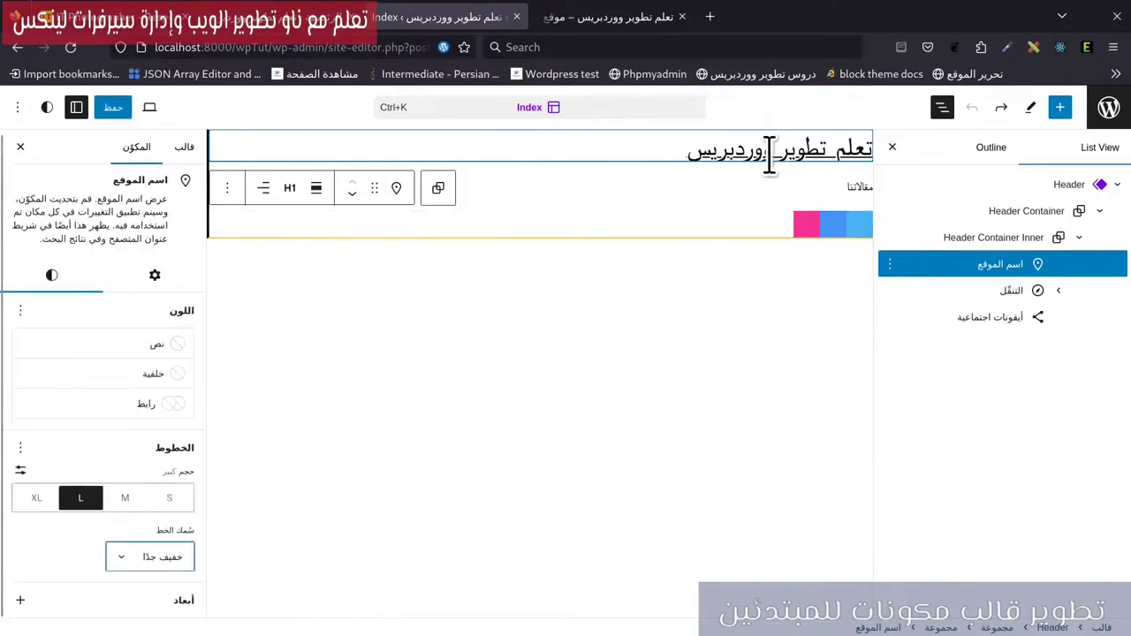
pyautogui.click(188, 557)
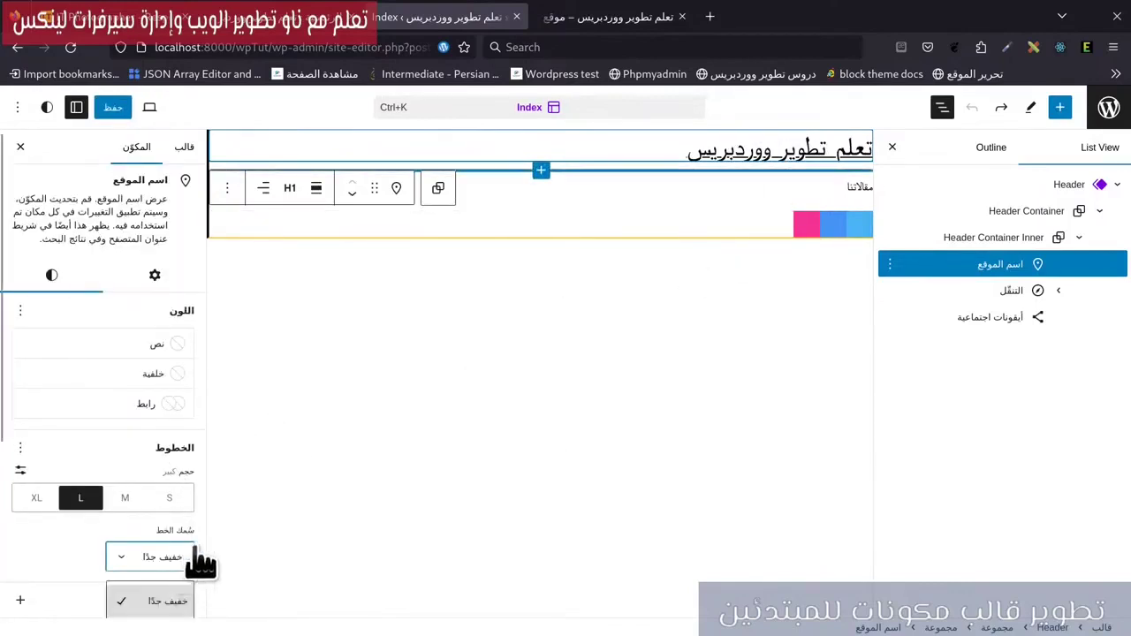
pyautogui.click(184, 534)
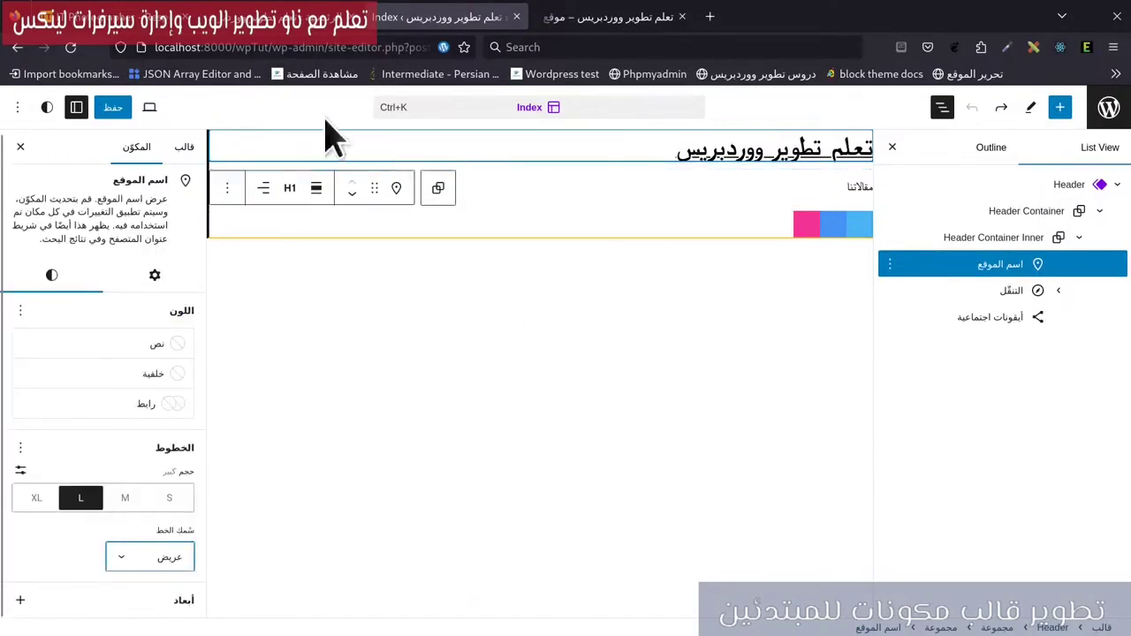
# Step: Check the header layout on the reference photographer site and return to the Index template editor
pyautogui.click(85, 30)
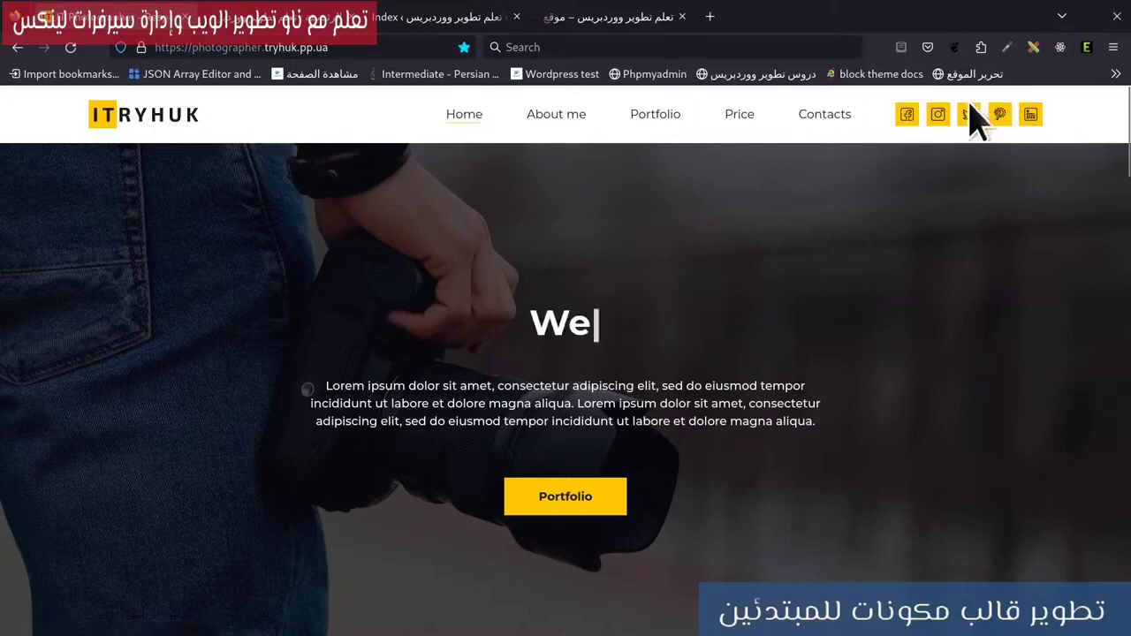
pyautogui.click(305, 19)
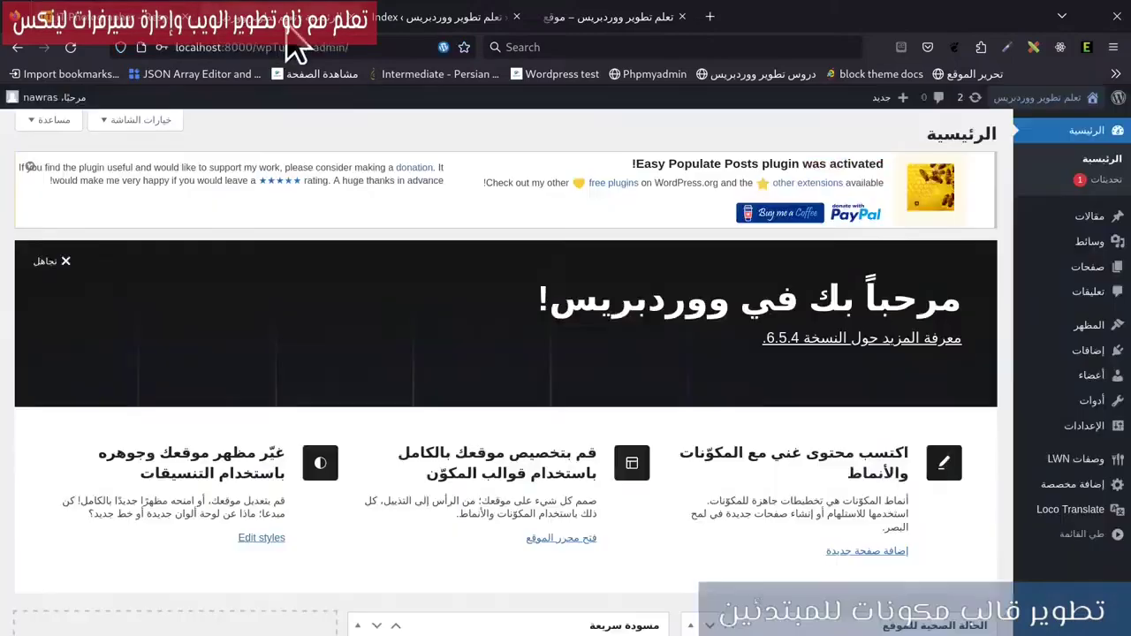
pyautogui.click(402, 19)
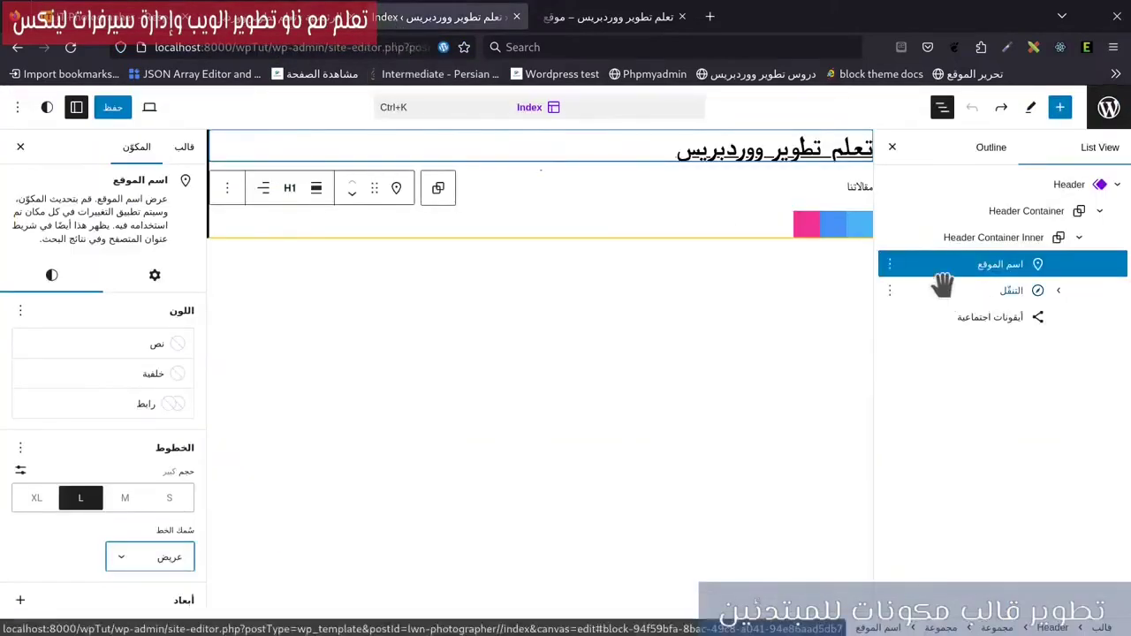
# Step: Wrap the site title block inside Header Container Inner in its own group and turn that group into a row (صف)
pyautogui.click(891, 290)
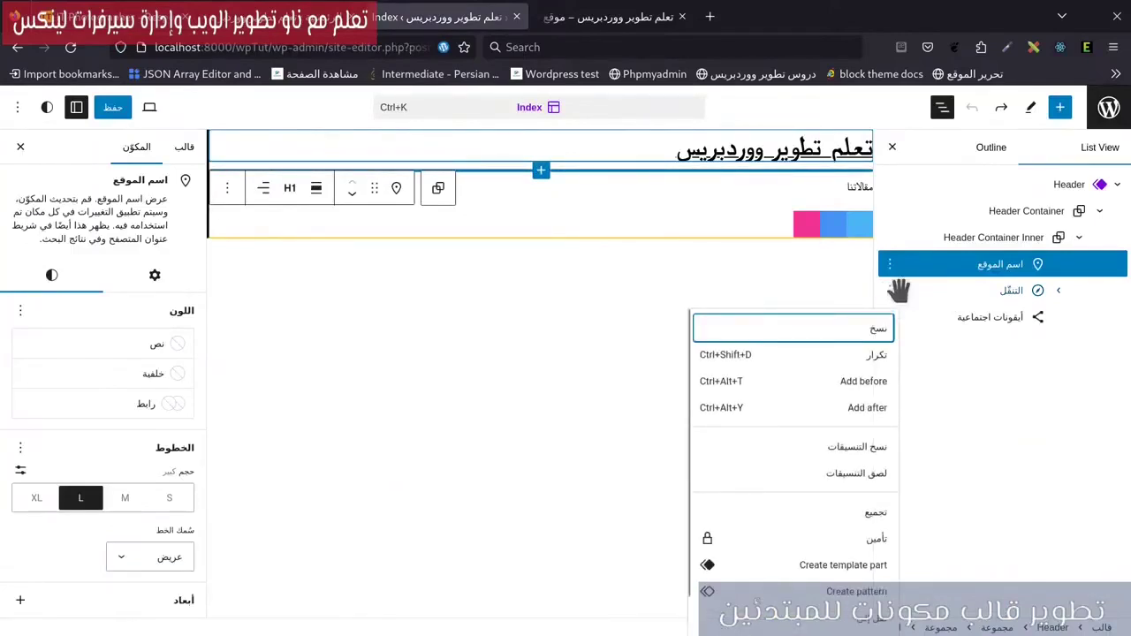
pyautogui.click(891, 267)
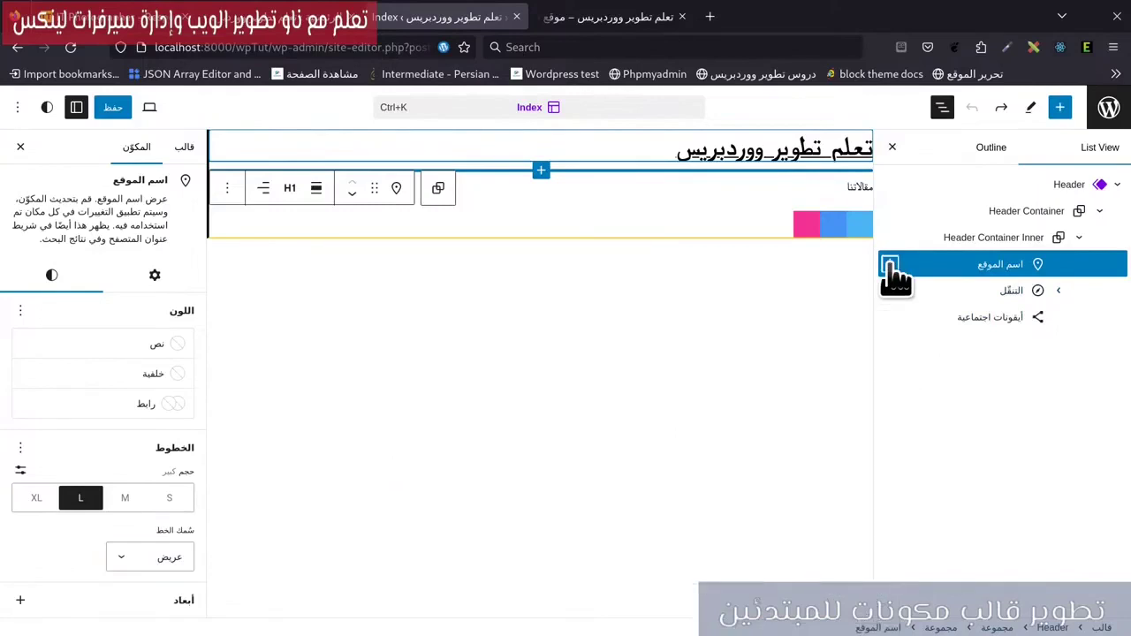
pyautogui.click(890, 266)
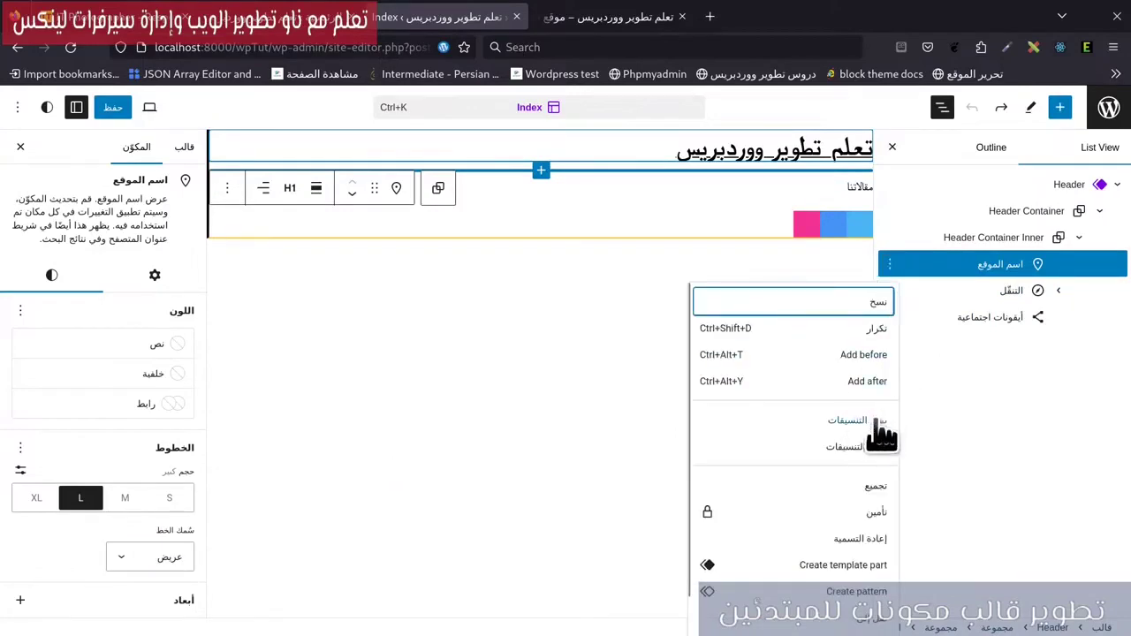
pyautogui.click(875, 491)
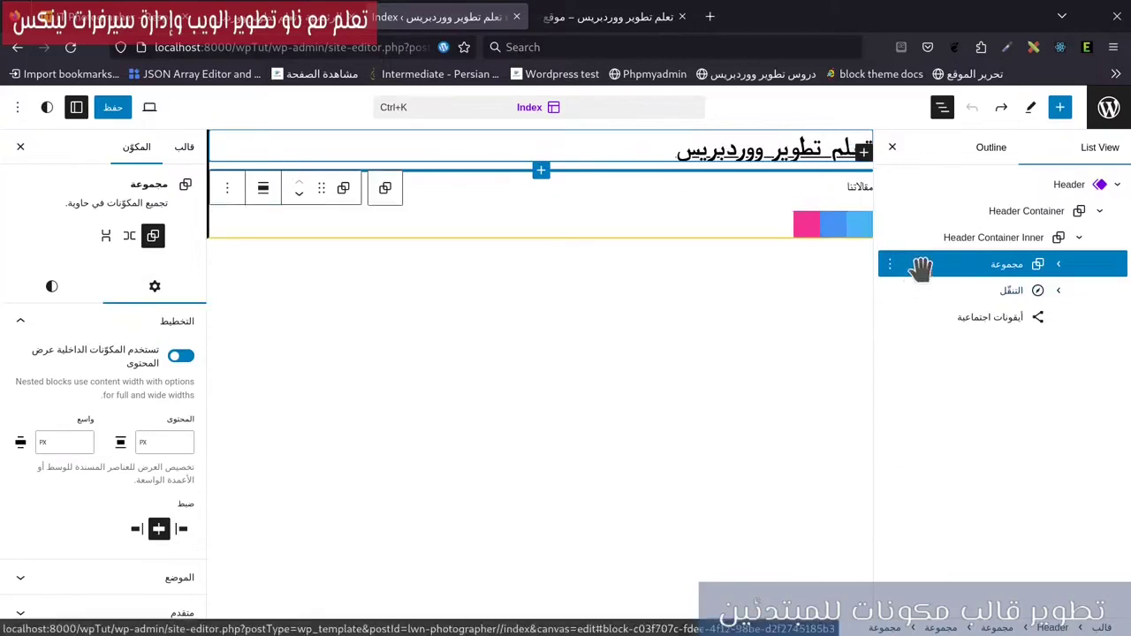
pyautogui.click(129, 236)
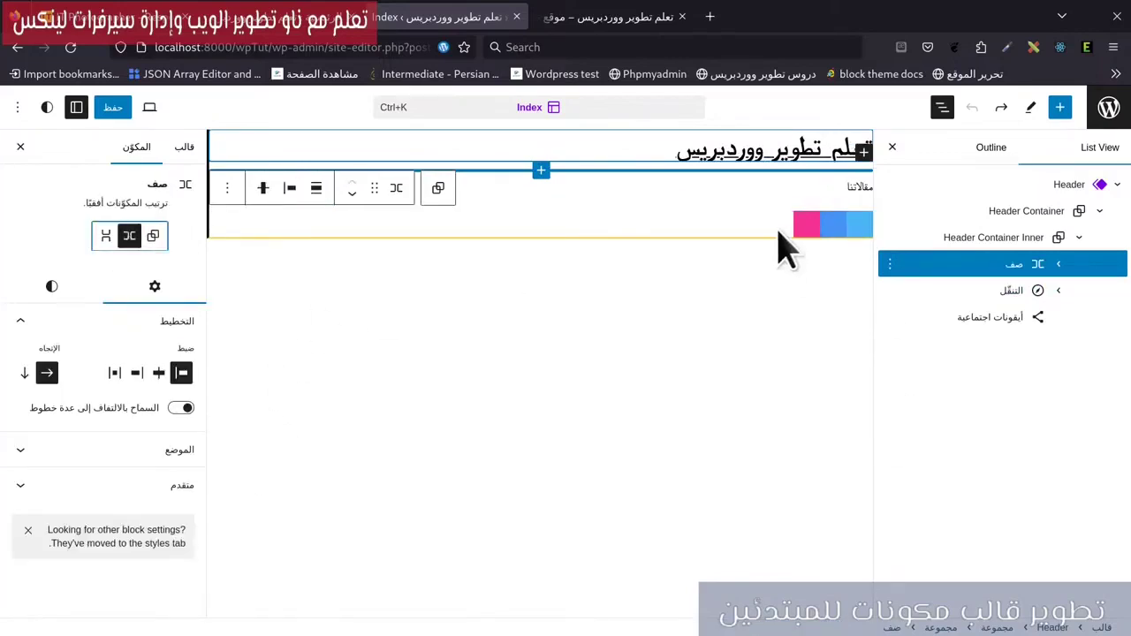
# Step: Wrap the navigation block in a new group and move the social icons block into that group
pyautogui.click(1059, 265)
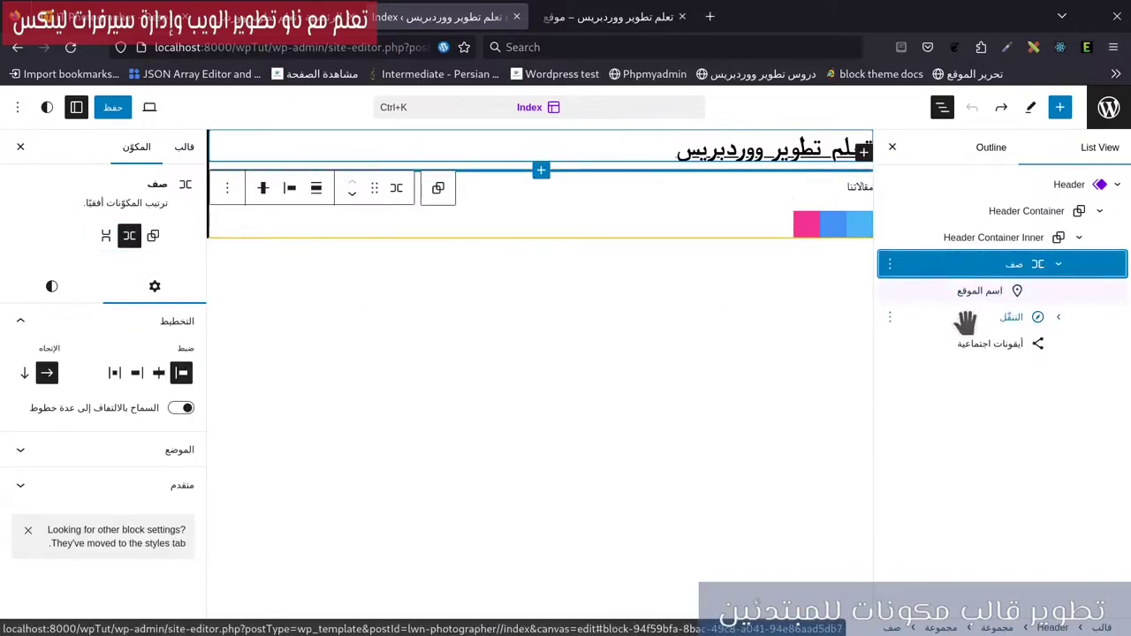
pyautogui.moveTo(962, 345); pyautogui.dragTo(894, 327)
pyautogui.click(890, 319)
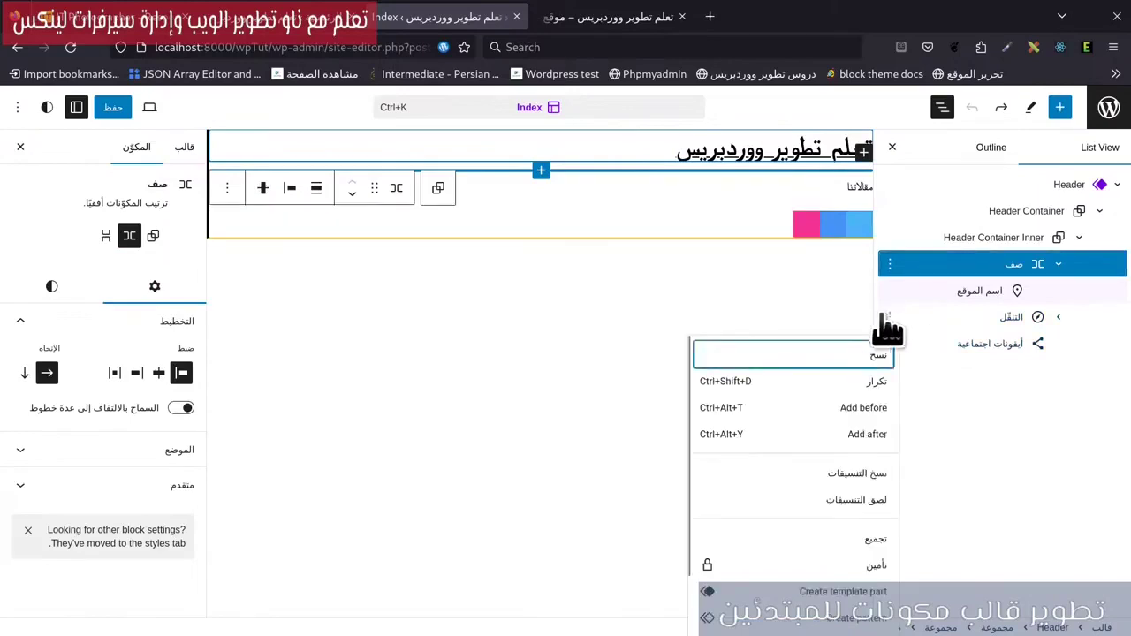
pyautogui.click(857, 540)
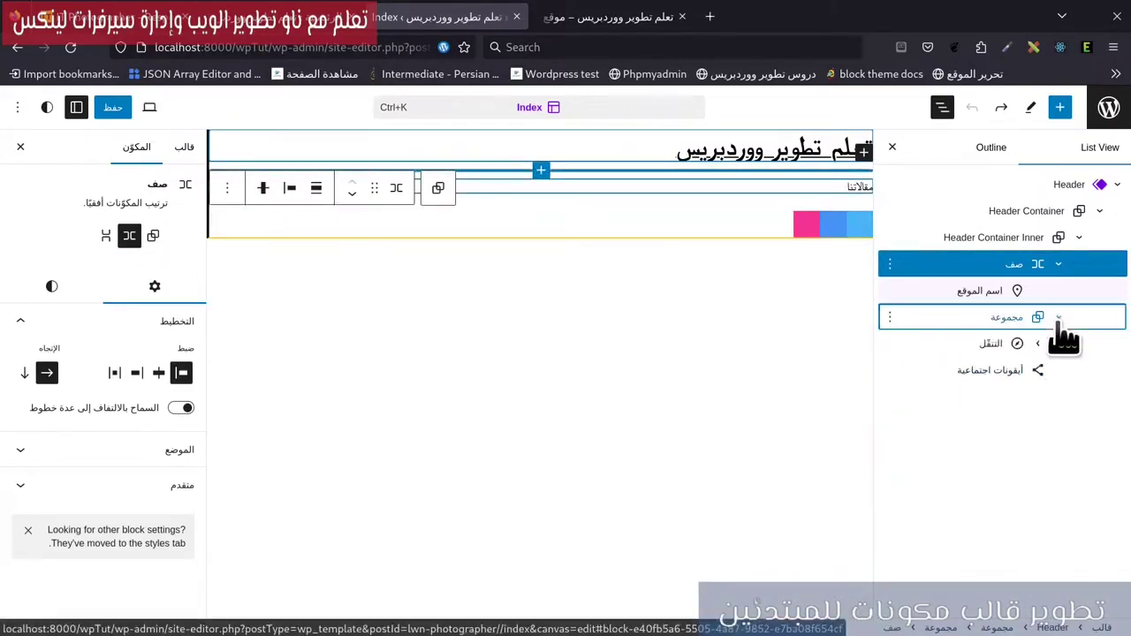
pyautogui.moveTo(1023, 369)
pyautogui.mouseDown()
pyautogui.moveTo(992, 369)
pyautogui.moveTo(998, 379)
pyautogui.moveTo(1007, 379)
pyautogui.moveTo(987, 360)
pyautogui.moveTo(1007, 362)
pyautogui.mouseUp()
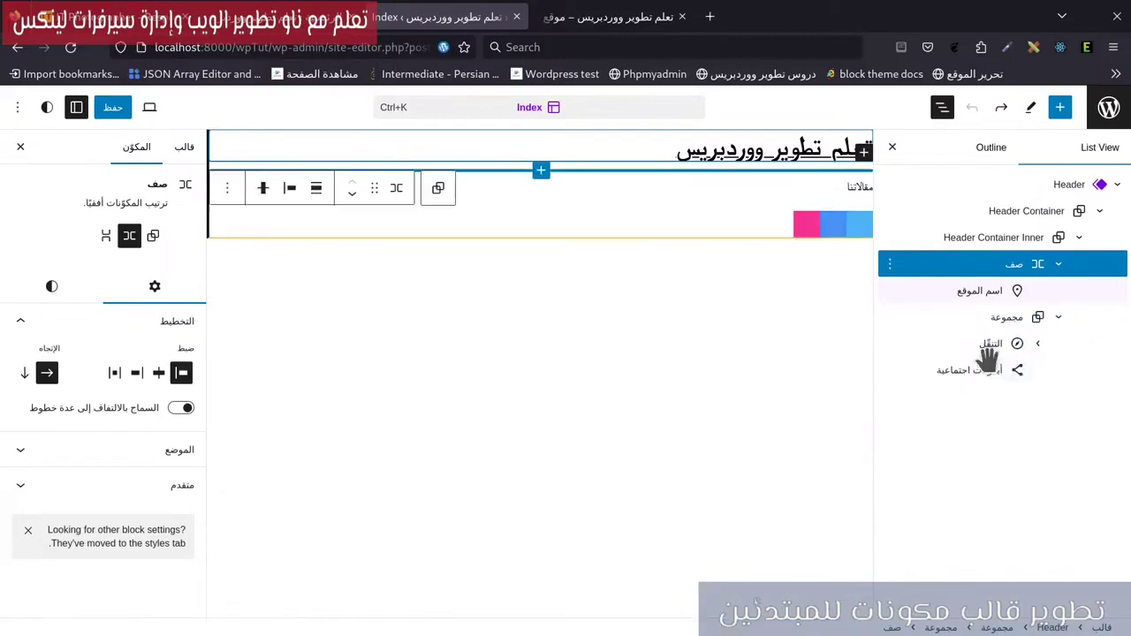
# Step: Move the navigation and social icons group into the site title's row, and justify the row with space between its items
pyautogui.click(1059, 319)
pyautogui.moveTo(1023, 315); pyautogui.dragTo(987, 325)
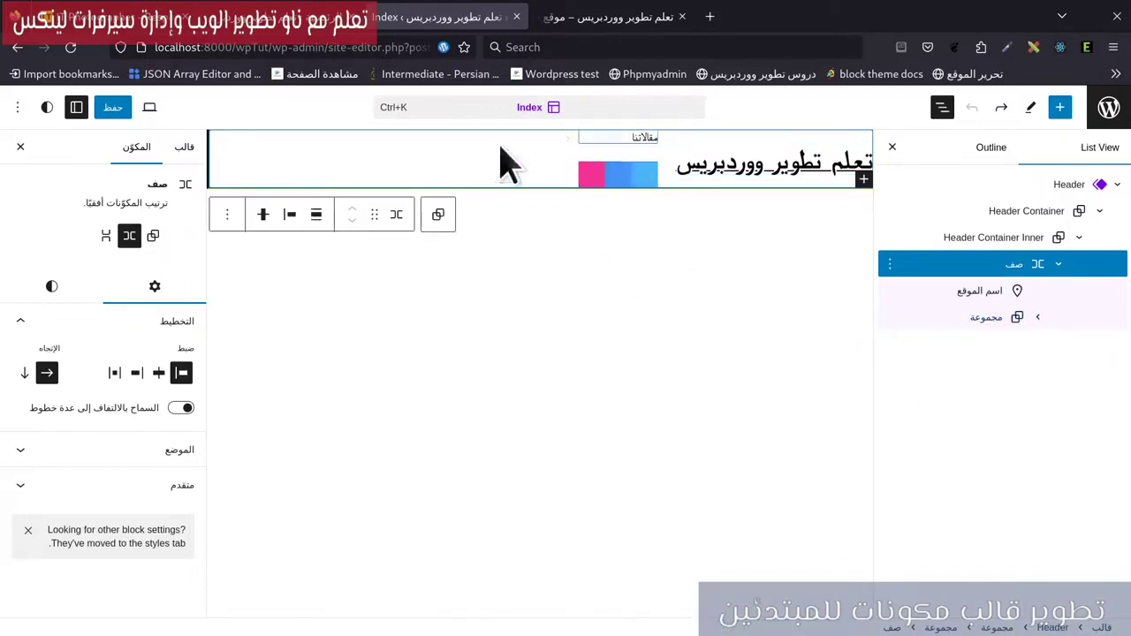
pyautogui.click(117, 375)
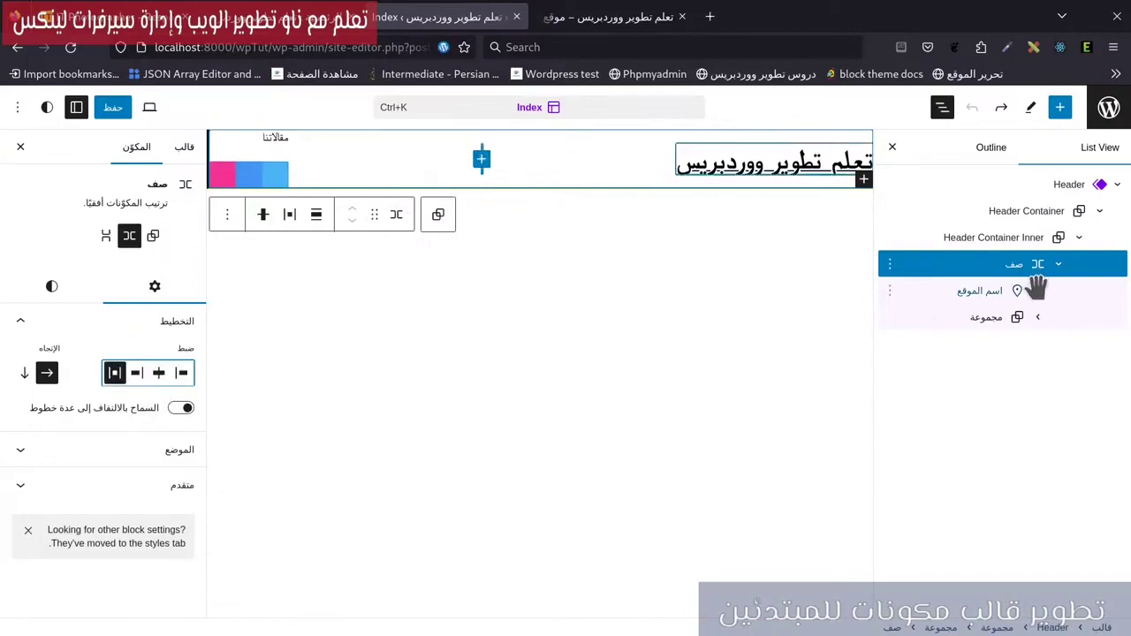
# Step: Set the block name of the group holding the navigation and social icons to "Navigation and Social"
pyautogui.click(1040, 318)
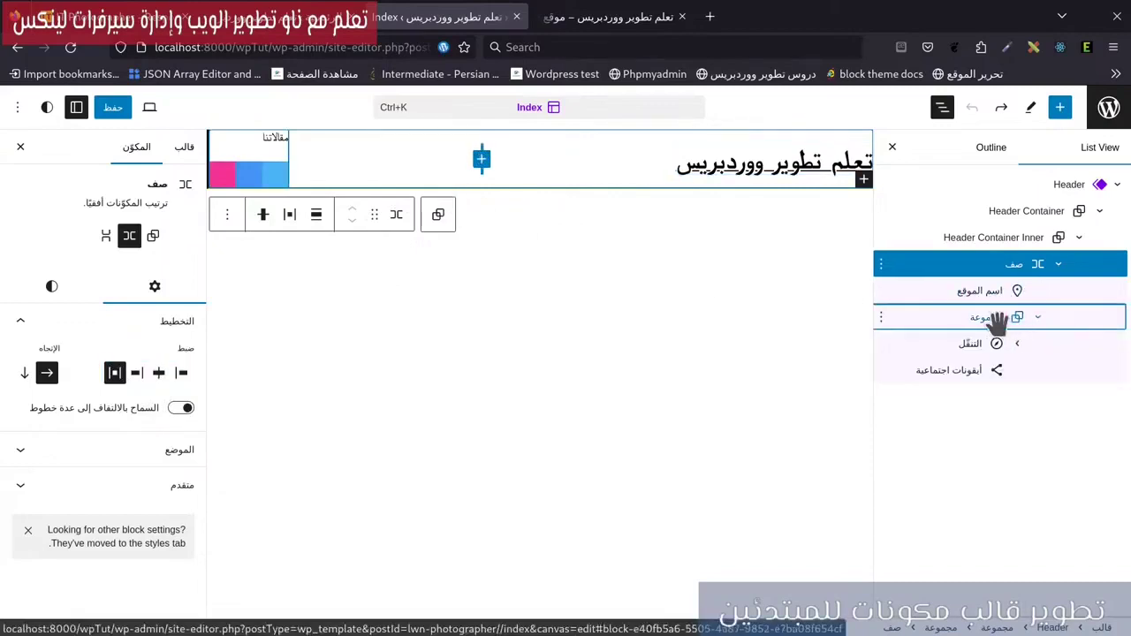
pyautogui.click(997, 320)
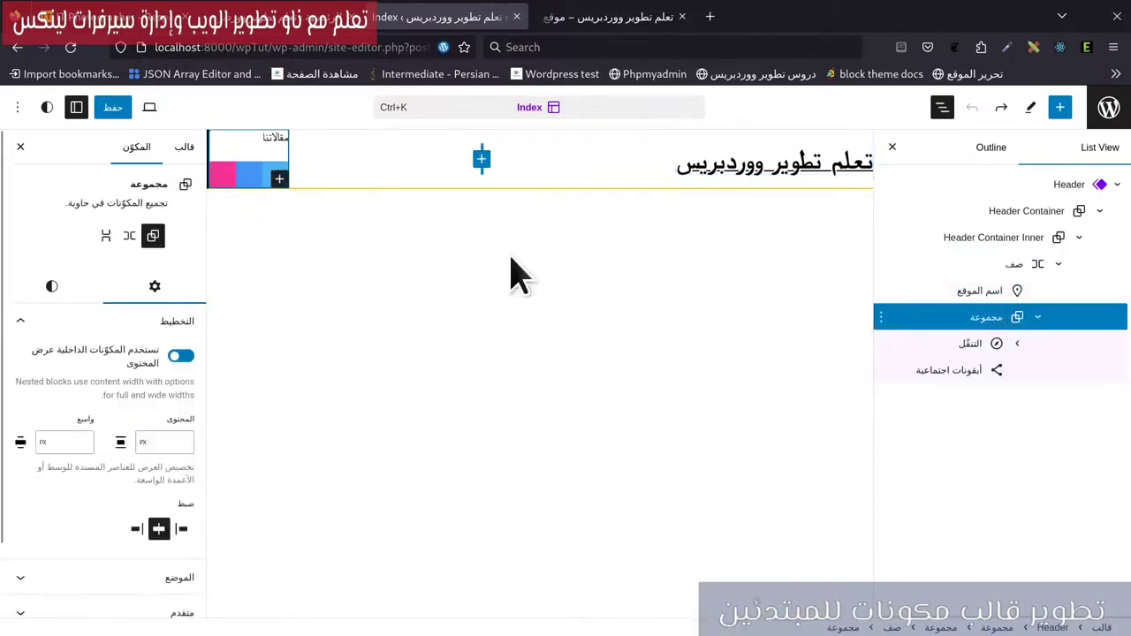
pyautogui.scroll(-2, 88, 454)
pyautogui.click(181, 534)
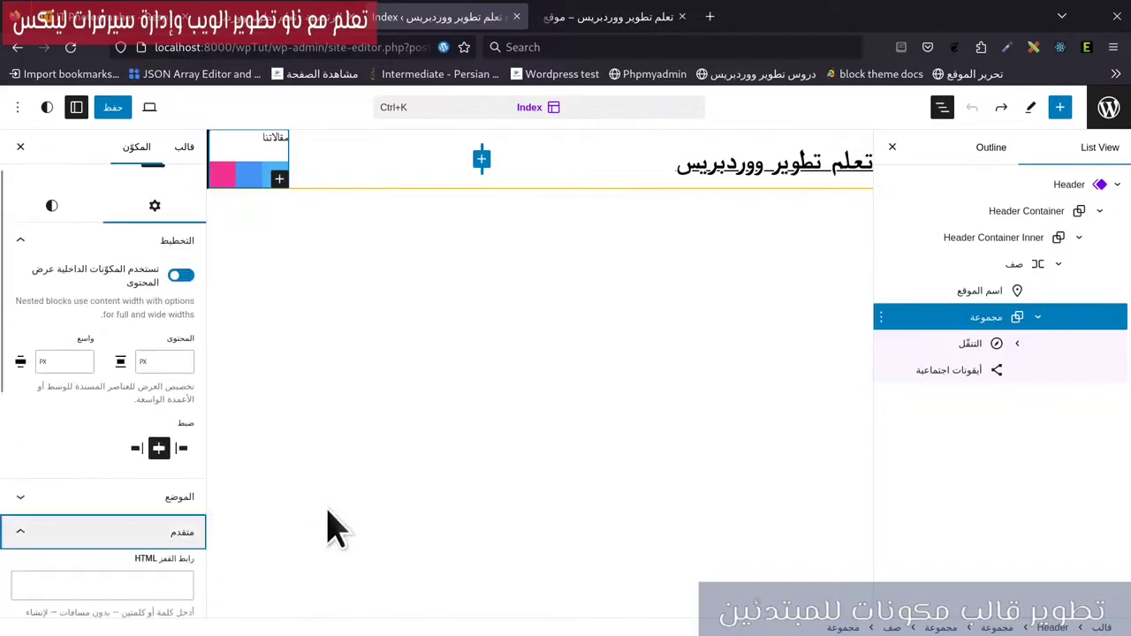
pyautogui.scroll(-3, 171, 510)
pyautogui.click(176, 542)
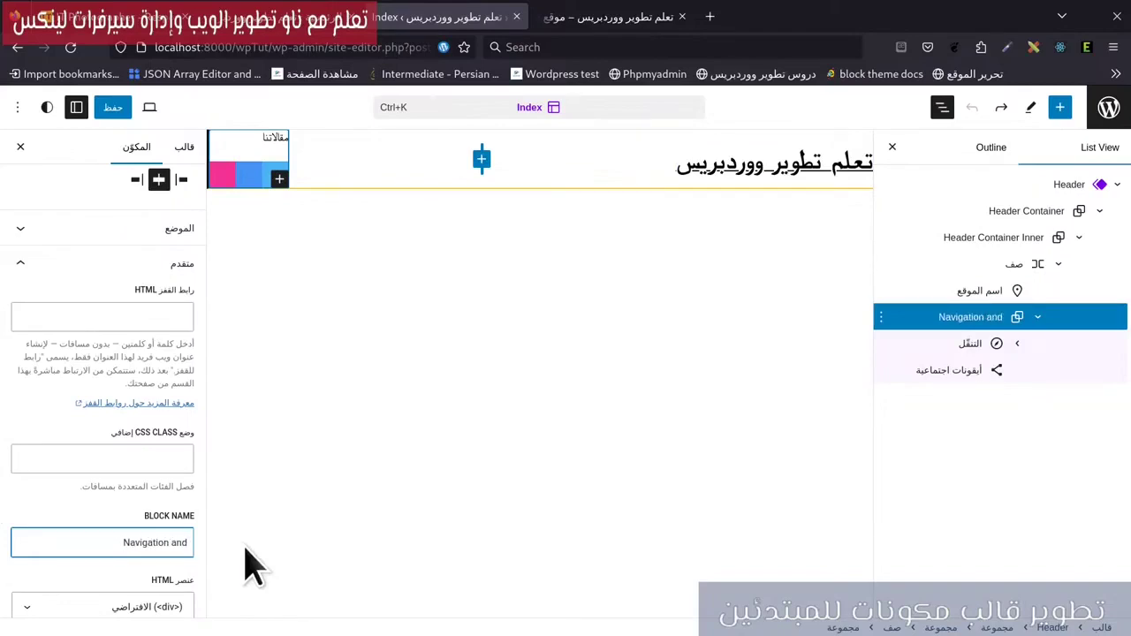
pyautogui.write('Navigation and Social')
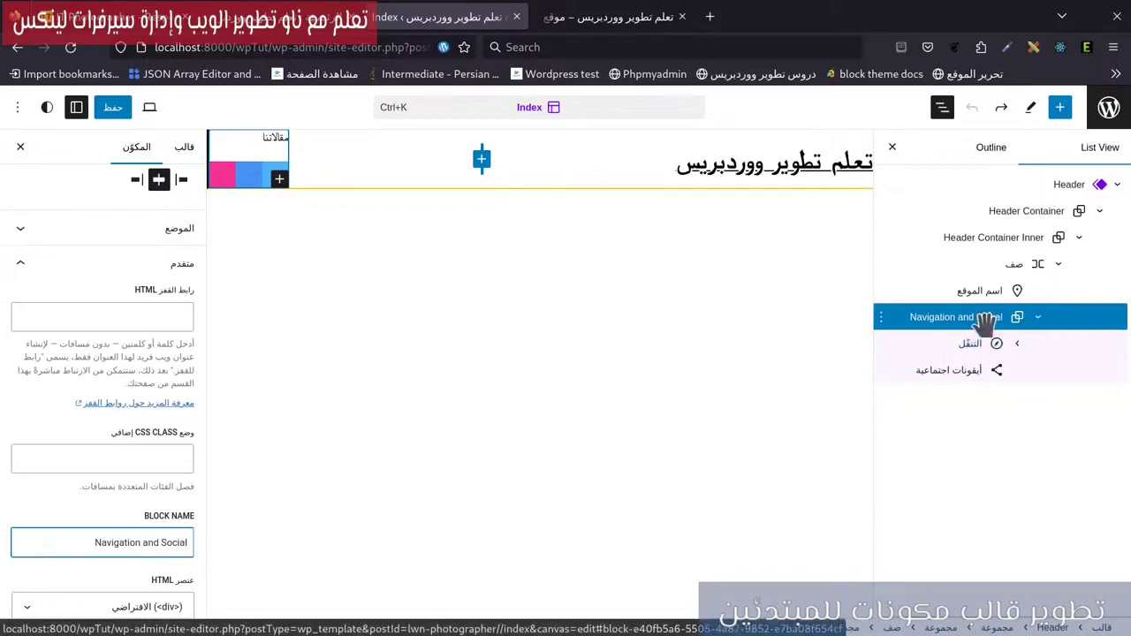
# Step: Turn the Navigation and Social group into a row and justify it with space between its items
pyautogui.scroll(8, 83, 361)
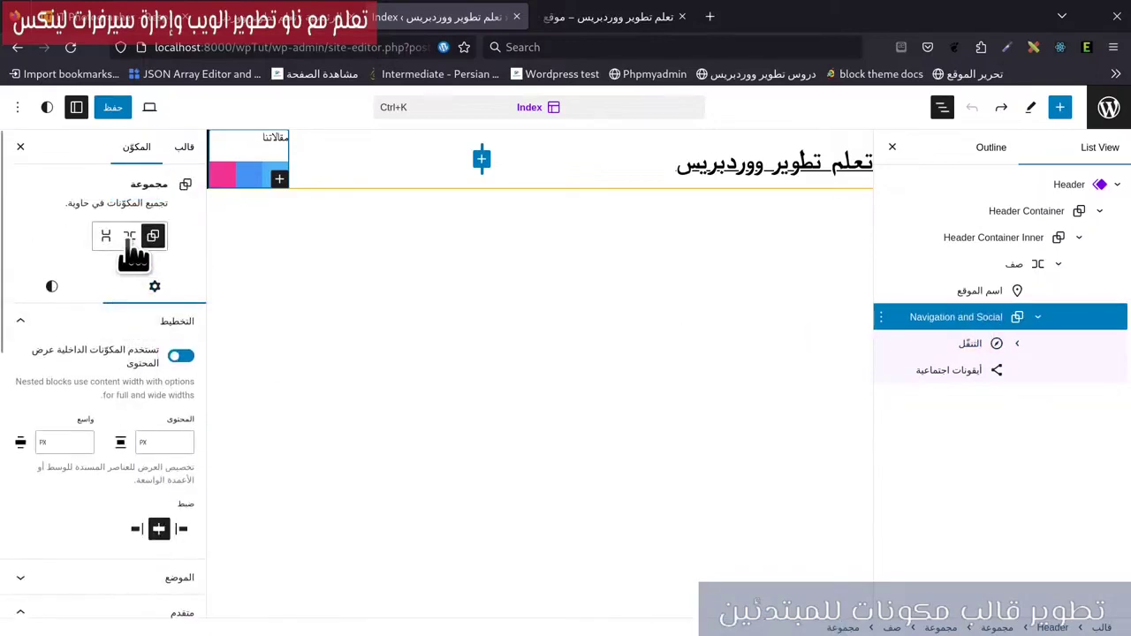
pyautogui.click(128, 236)
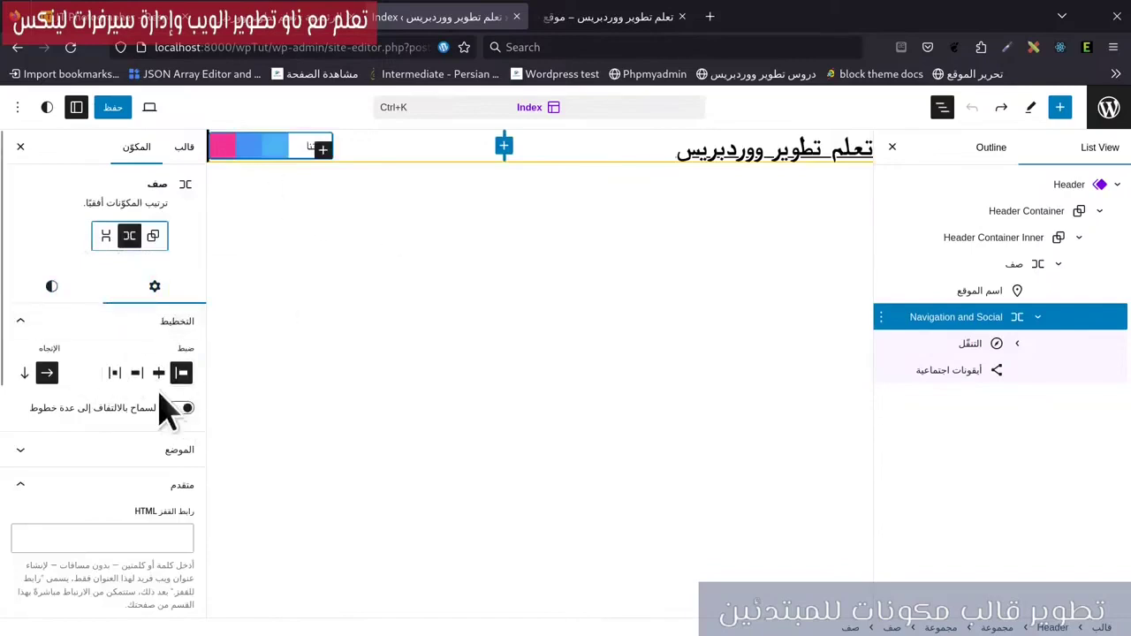
pyautogui.click(115, 373)
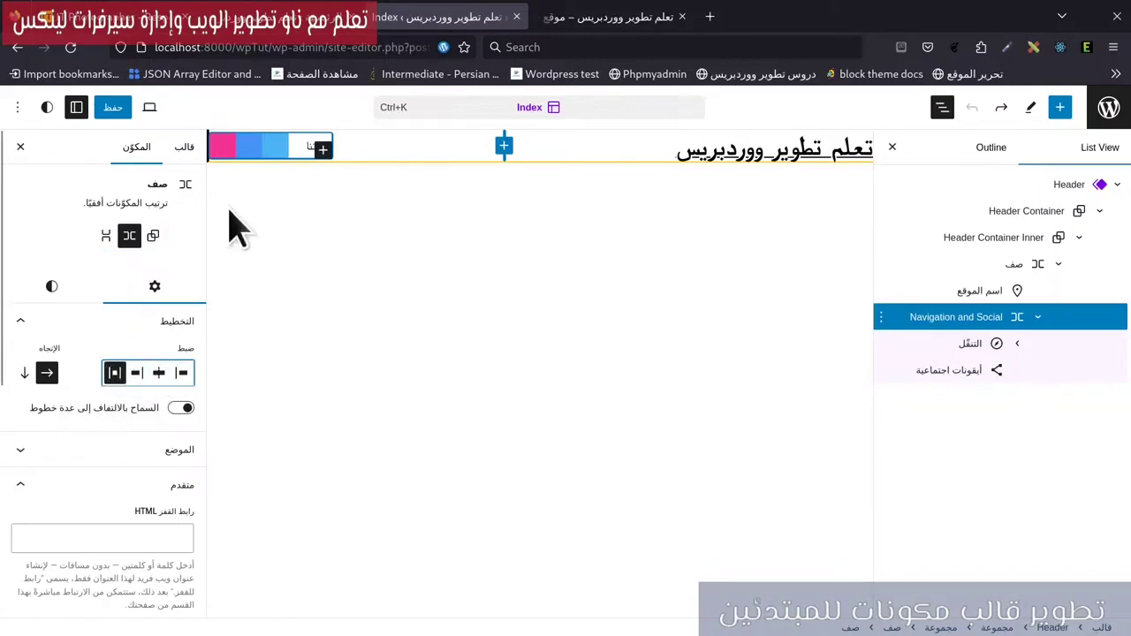
# Step: Add a WordPress icon to the social icons block and enter a placeholder link address for it
pyautogui.moveTo(274, 159)
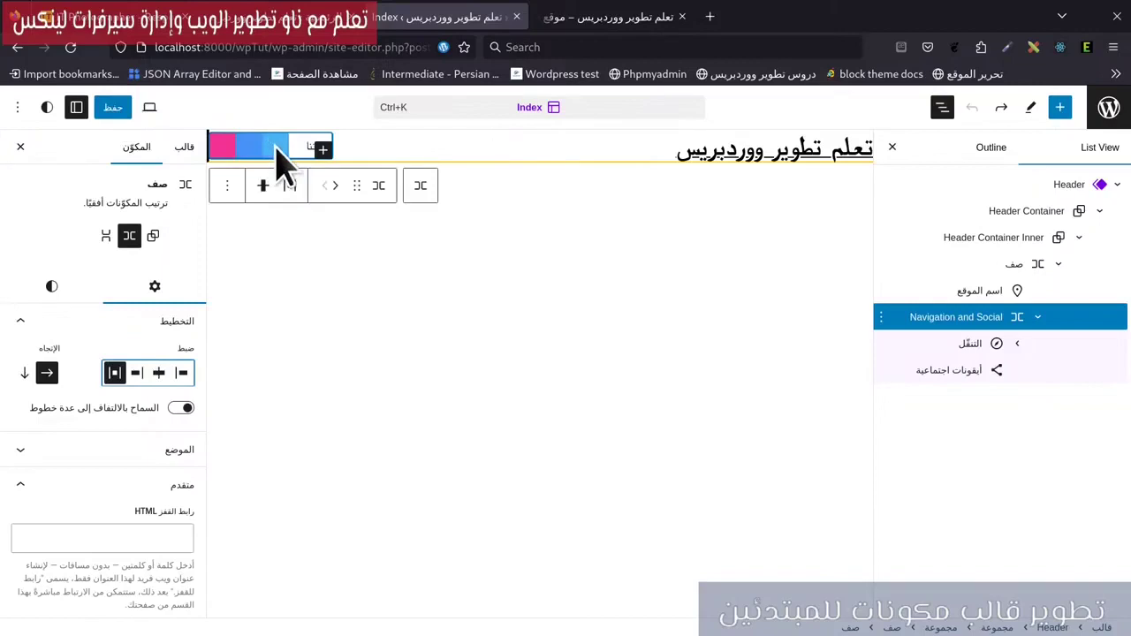
pyautogui.click(277, 148)
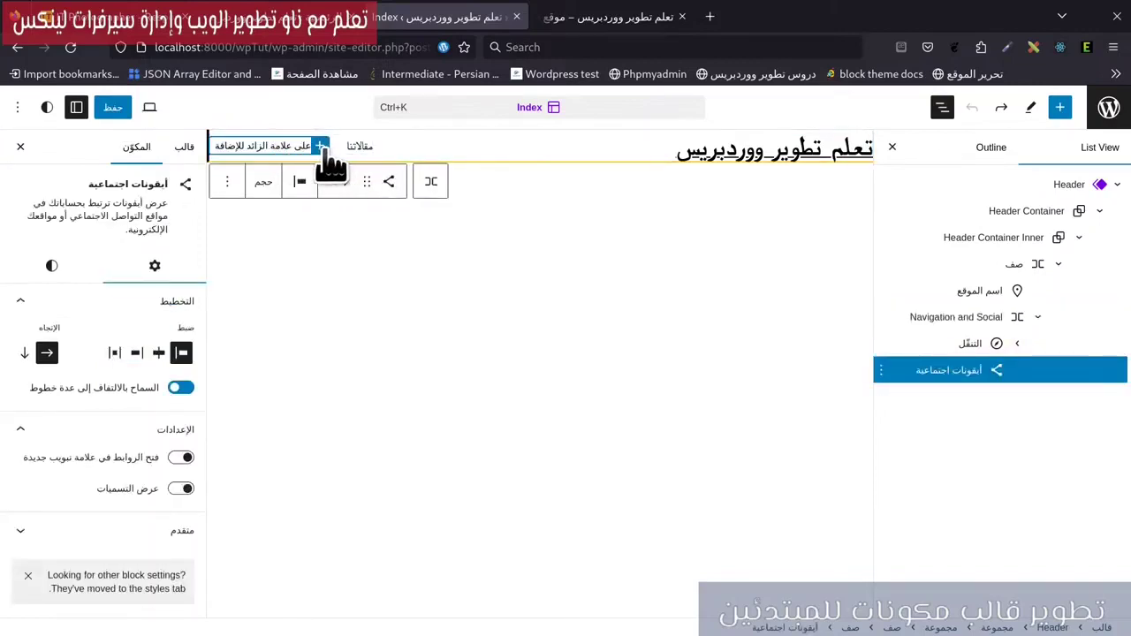
pyautogui.click(320, 145)
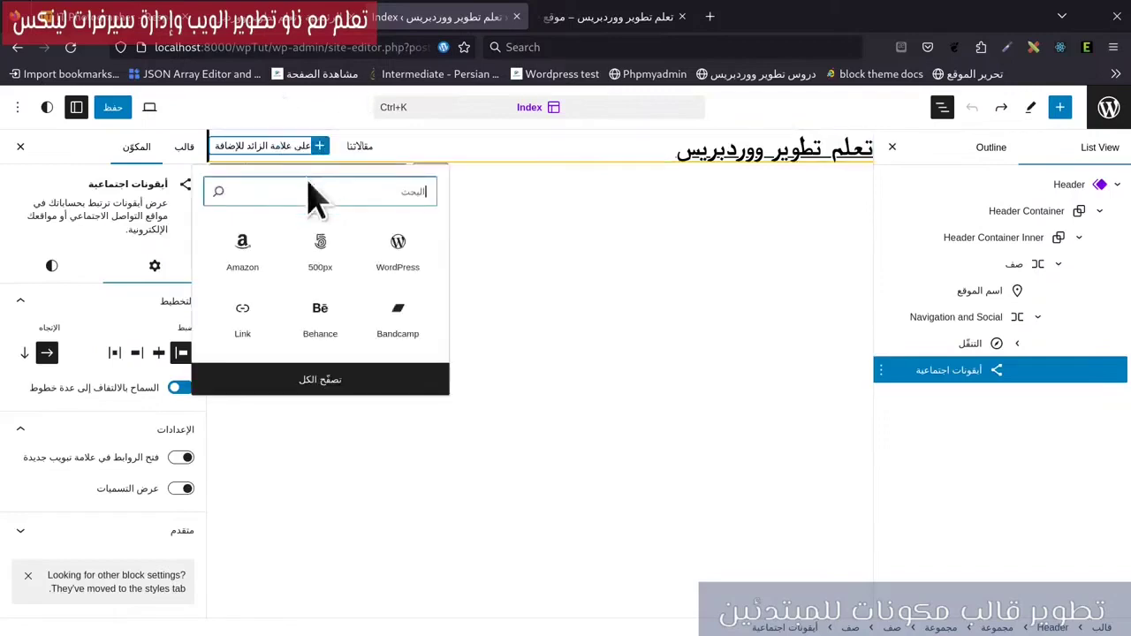
pyautogui.click(400, 263)
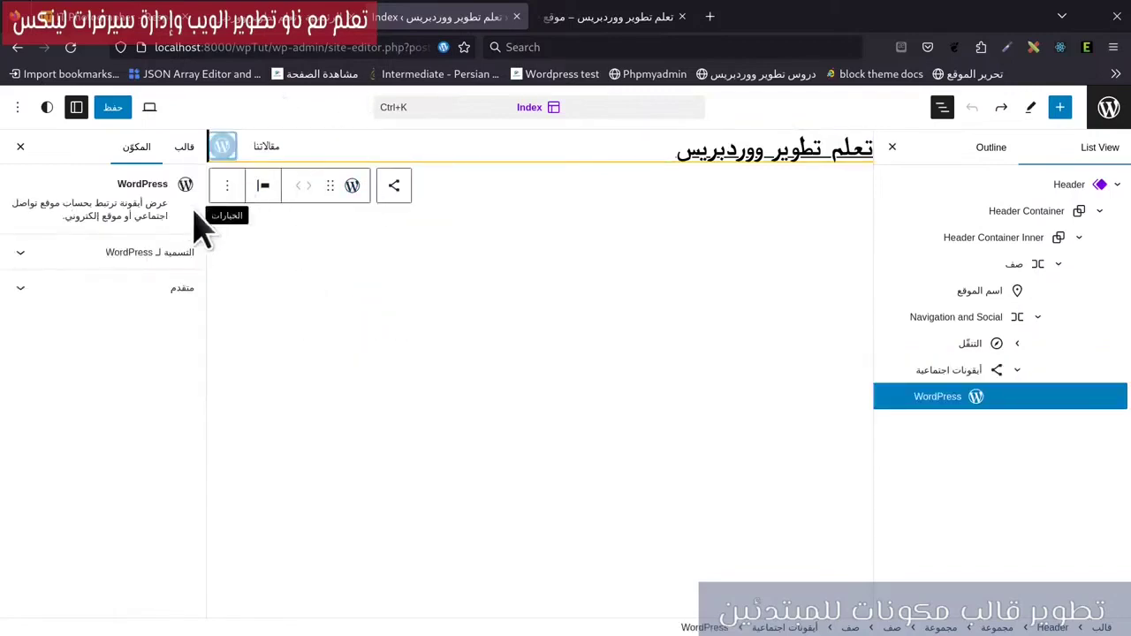
pyautogui.click(224, 152)
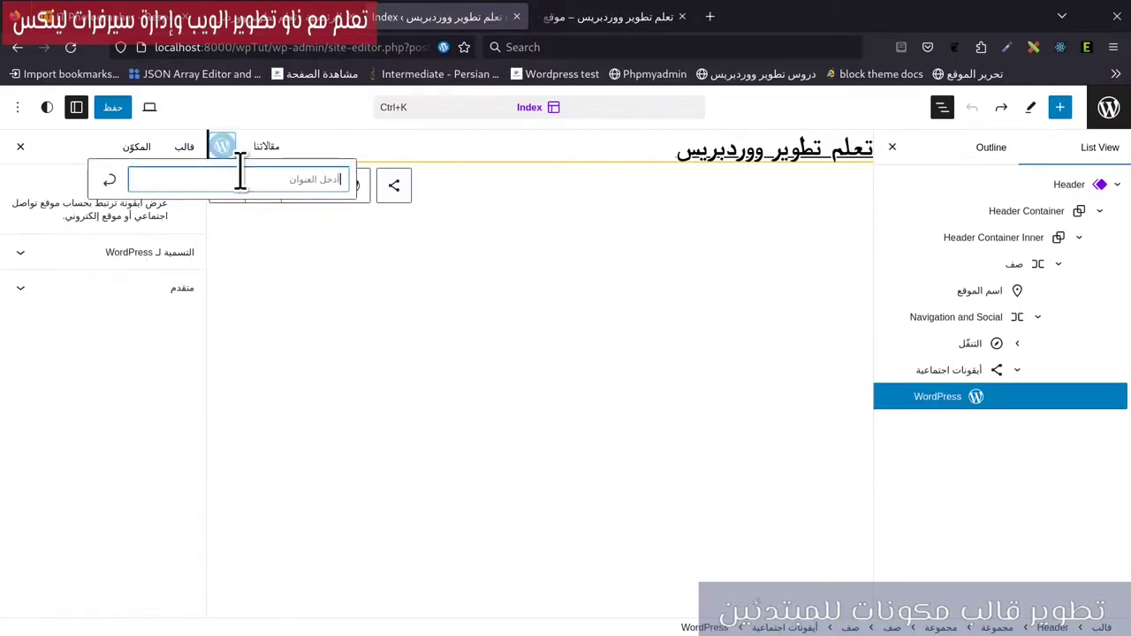
pyautogui.write('h')
pyautogui.press('Escape')
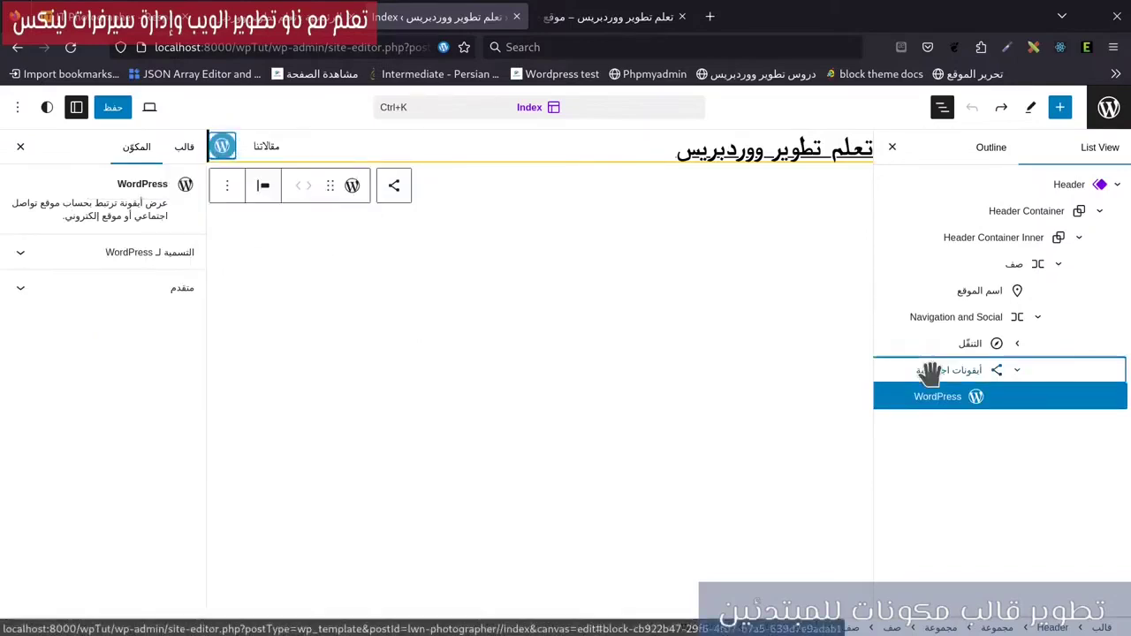
# Step: Add a Facebook icon to the social icons block and set its link to #
pyautogui.click(950, 370)
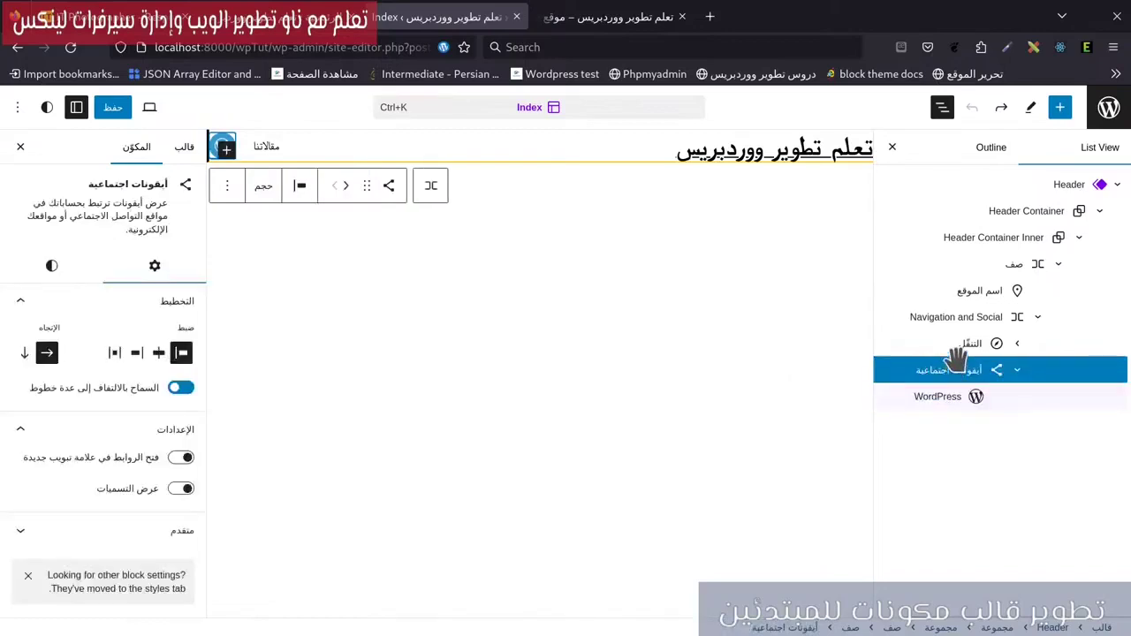
pyautogui.click(227, 151)
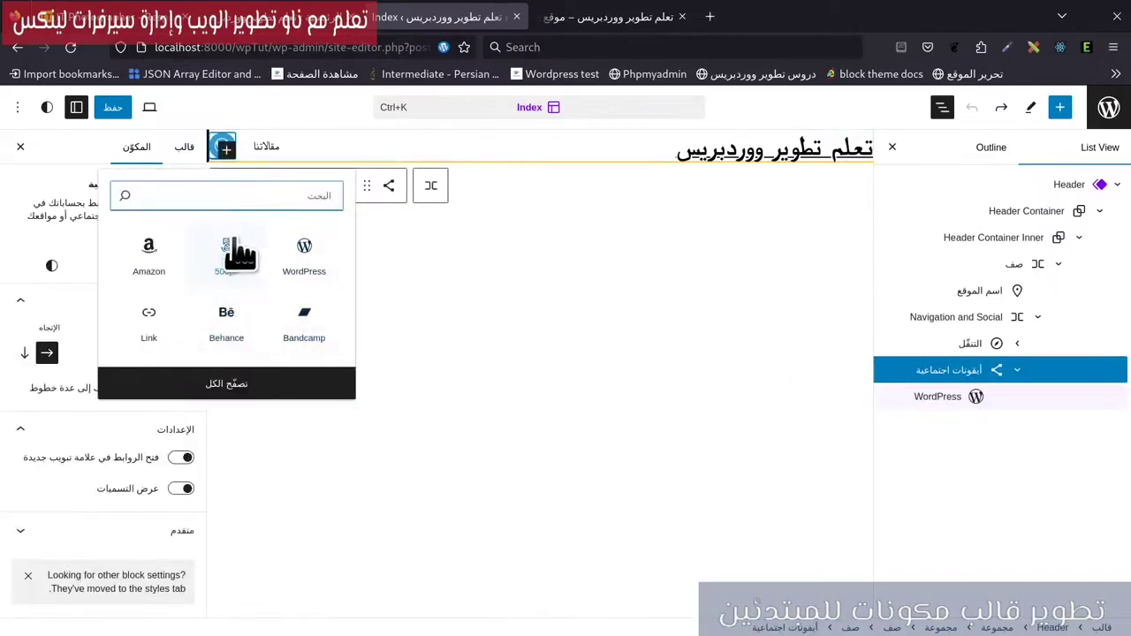
pyautogui.write('fa')
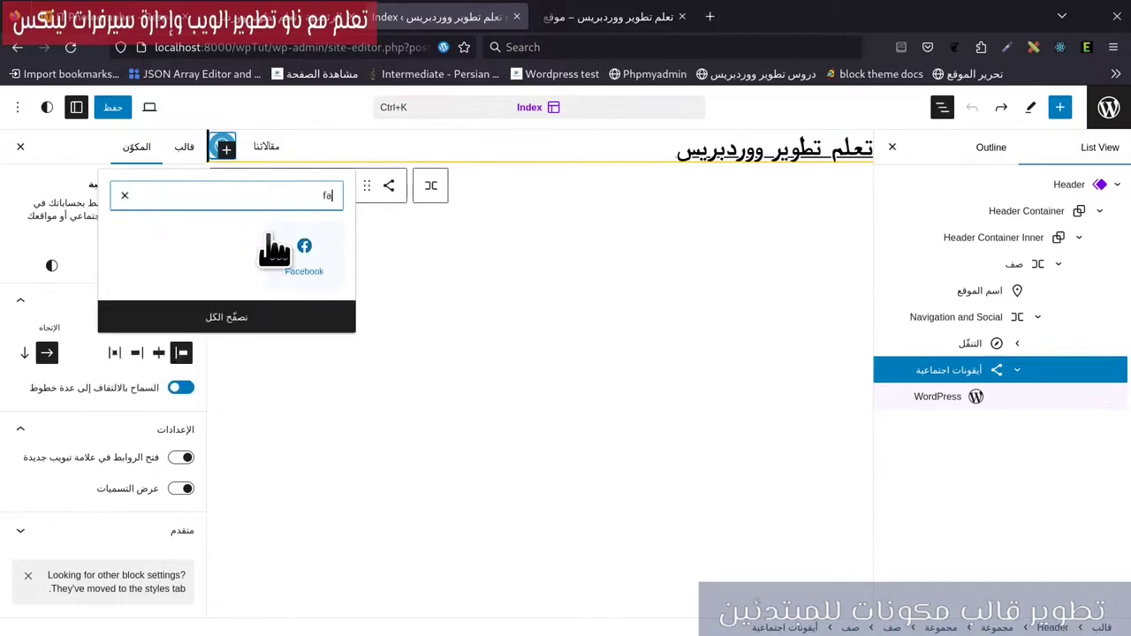
pyautogui.click(274, 237)
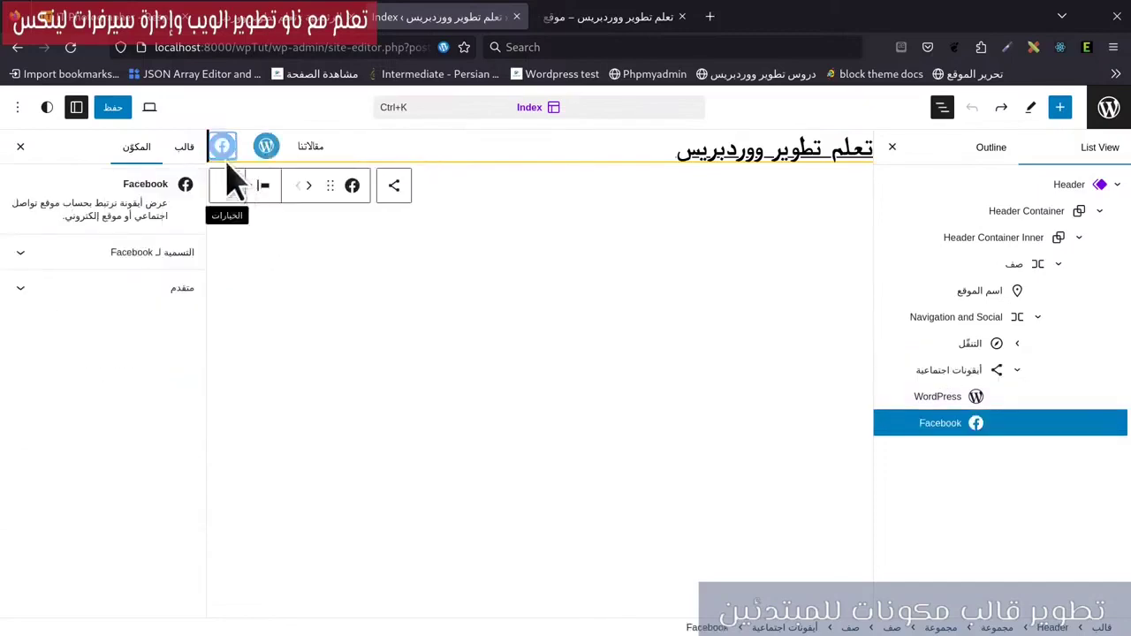
pyautogui.click(223, 149)
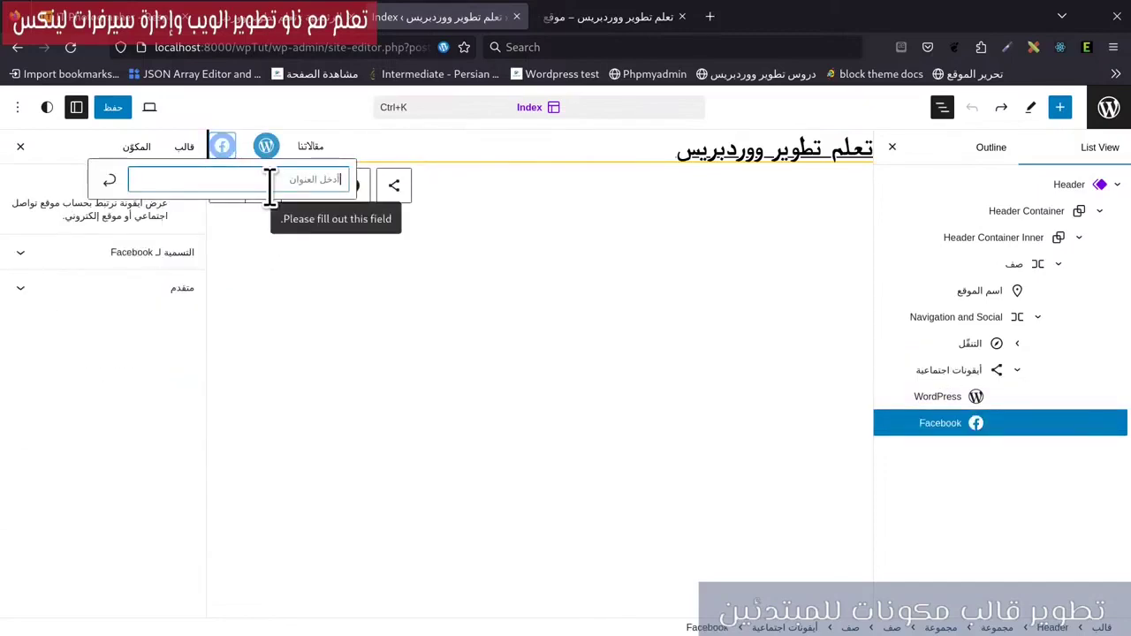
pyautogui.write('#')
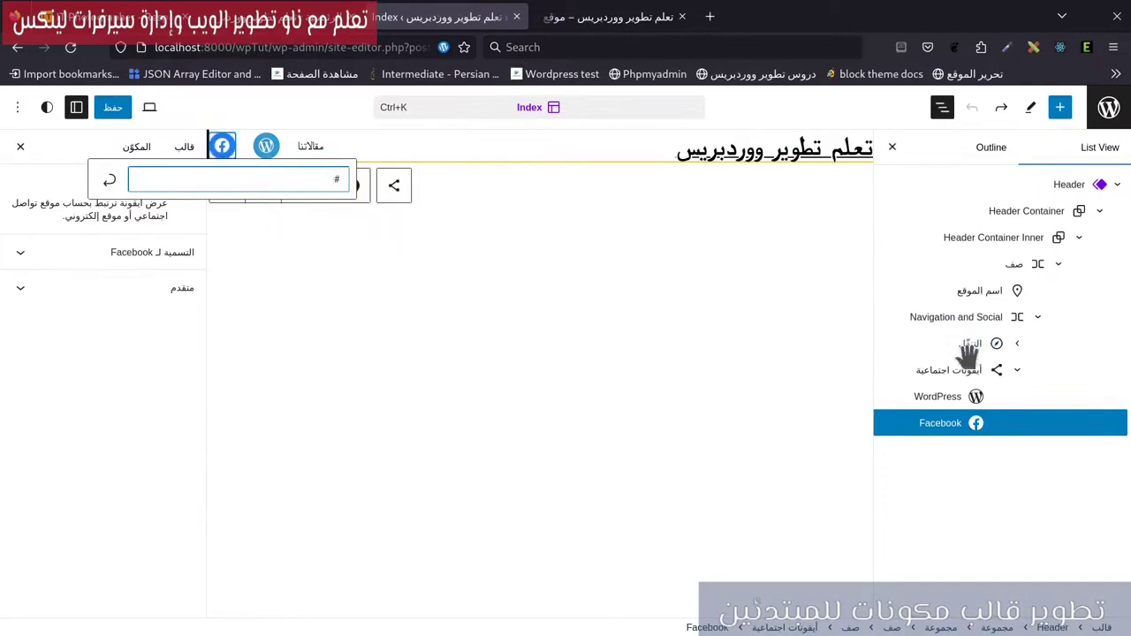
# Step: Search the available social icons for Telegram and add its icon to the social icons block
pyautogui.click(977, 372)
pyautogui.click(976, 373)
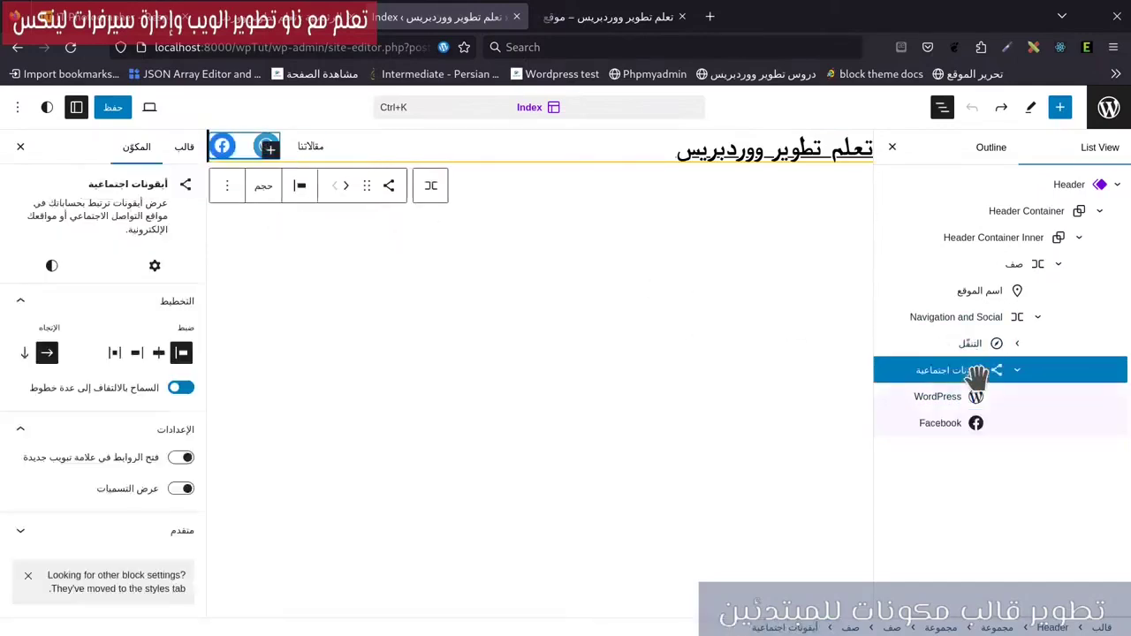
pyautogui.click(271, 150)
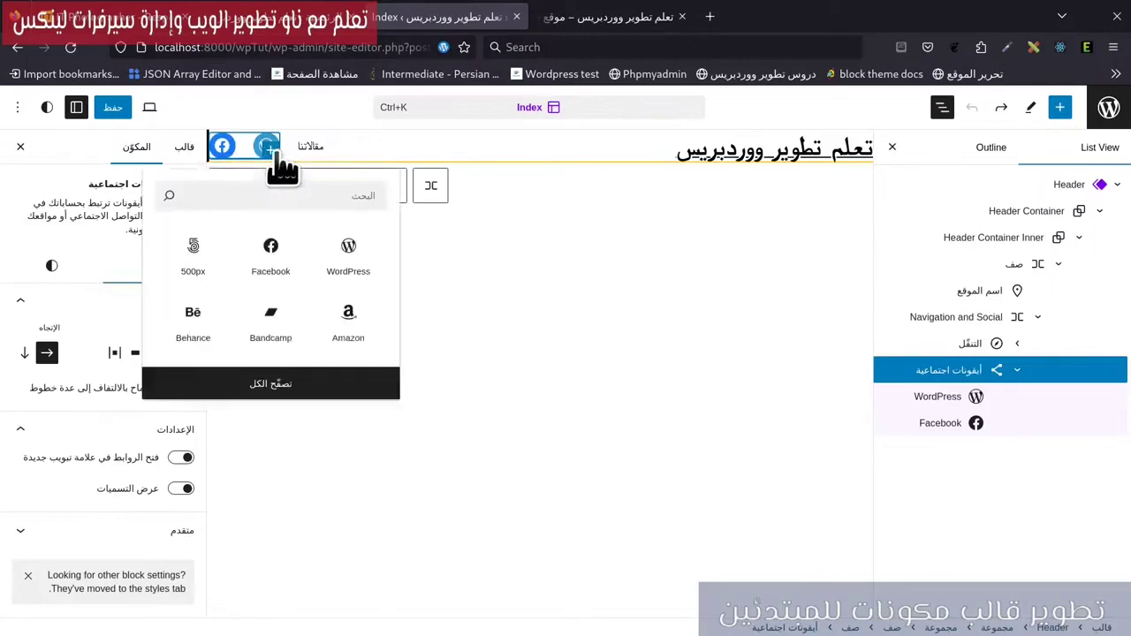
pyautogui.click(270, 150)
pyautogui.click(271, 151)
pyautogui.write('te')
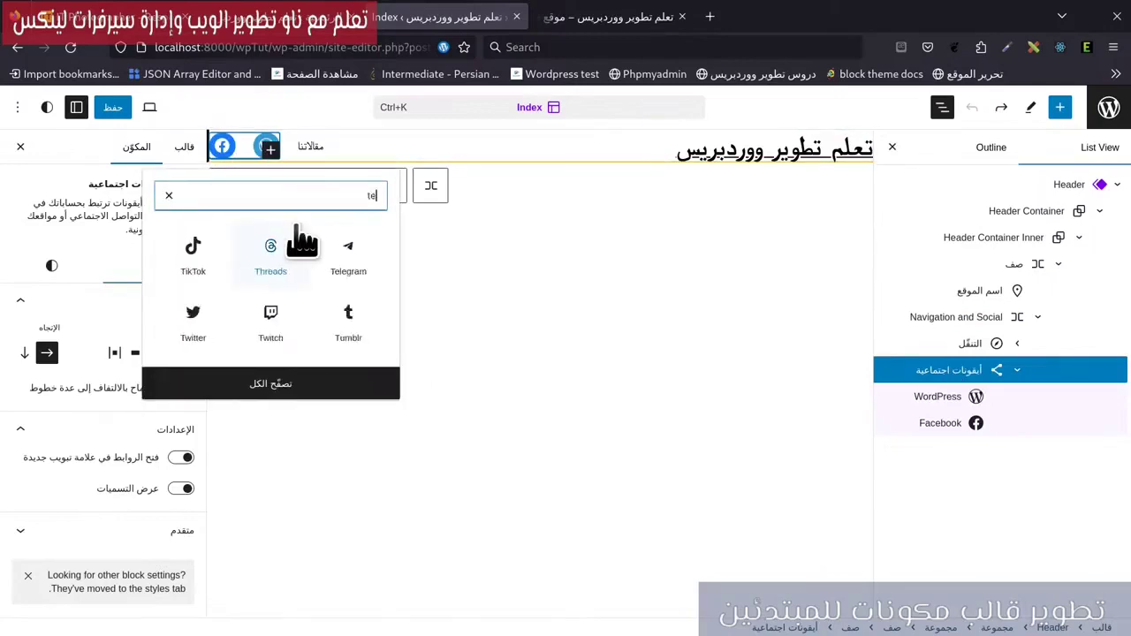
pyautogui.write('leg')
pyautogui.click(335, 250)
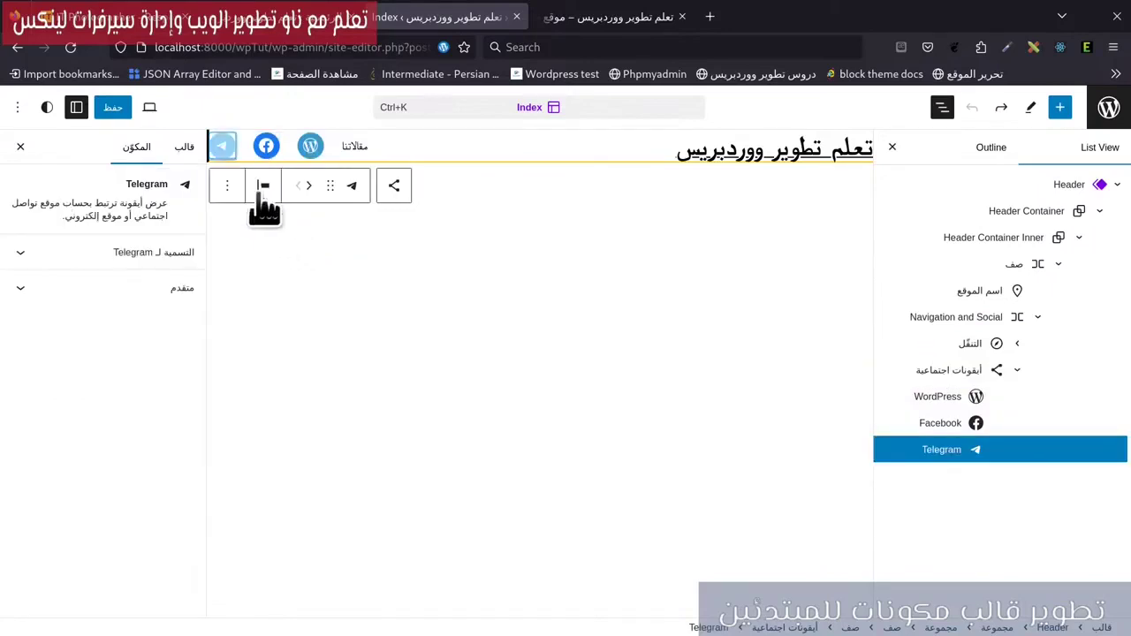
# Step: Enter a placeholder link address for the Telegram icon and add an Instagram icon linked to # in the social icons block
pyautogui.click(219, 144)
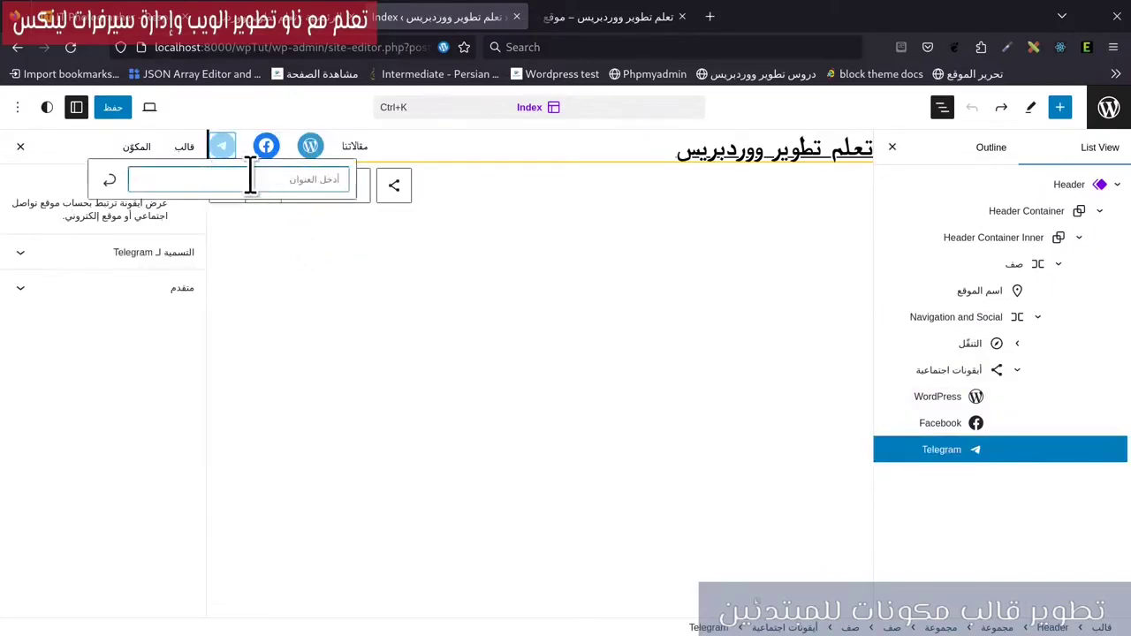
pyautogui.press('Escape')
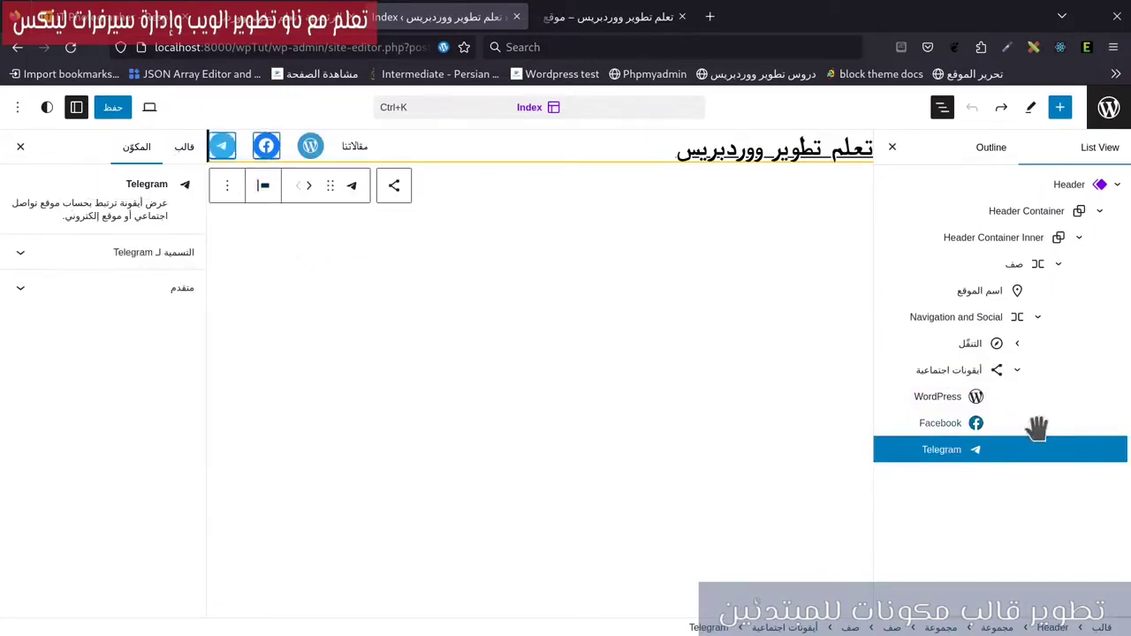
pyautogui.click(357, 208)
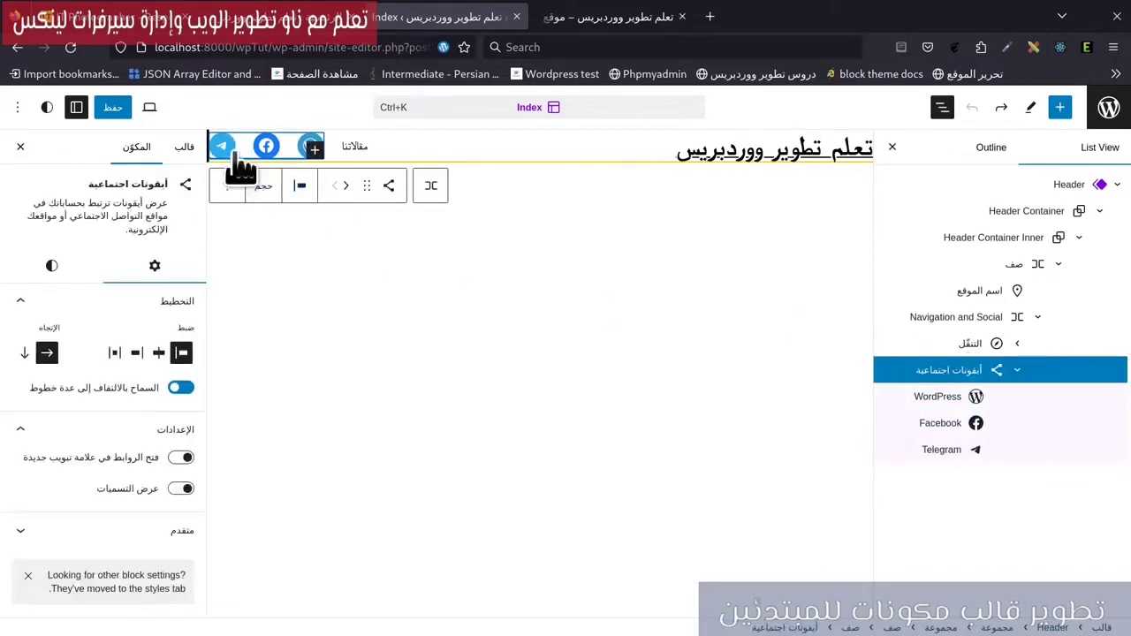
pyautogui.click(315, 151)
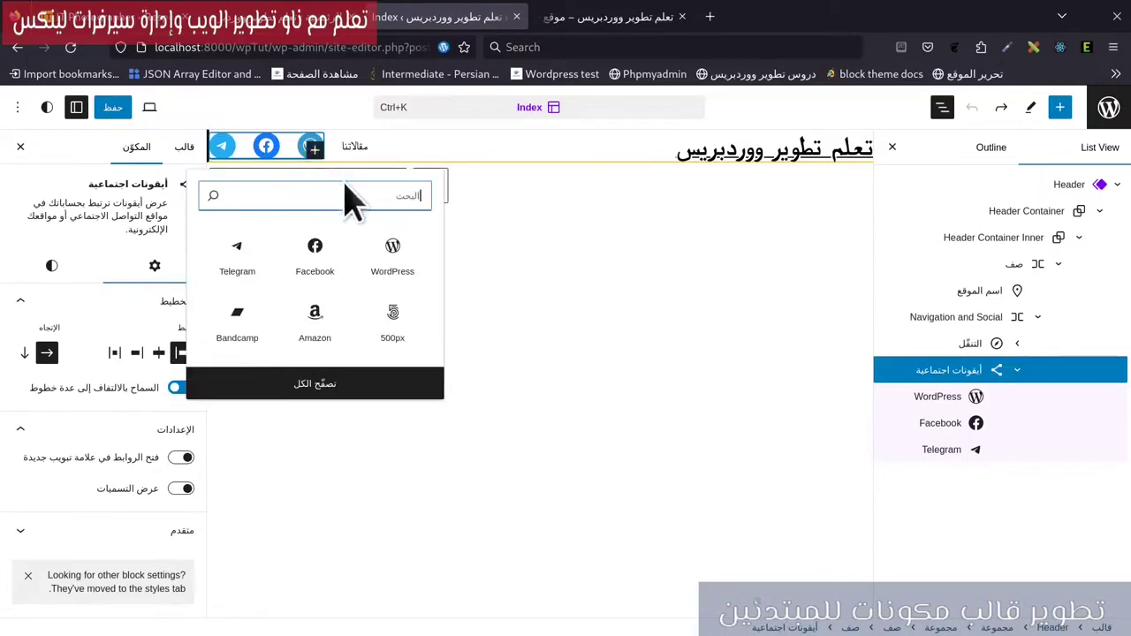
pyautogui.write('inst')
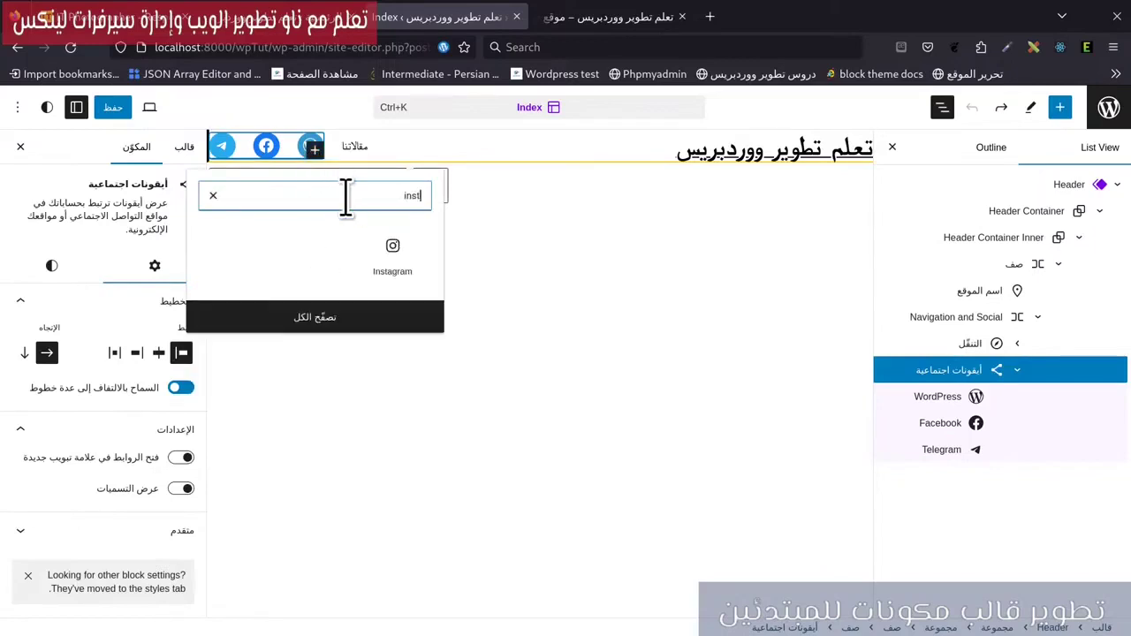
pyautogui.click(392, 252)
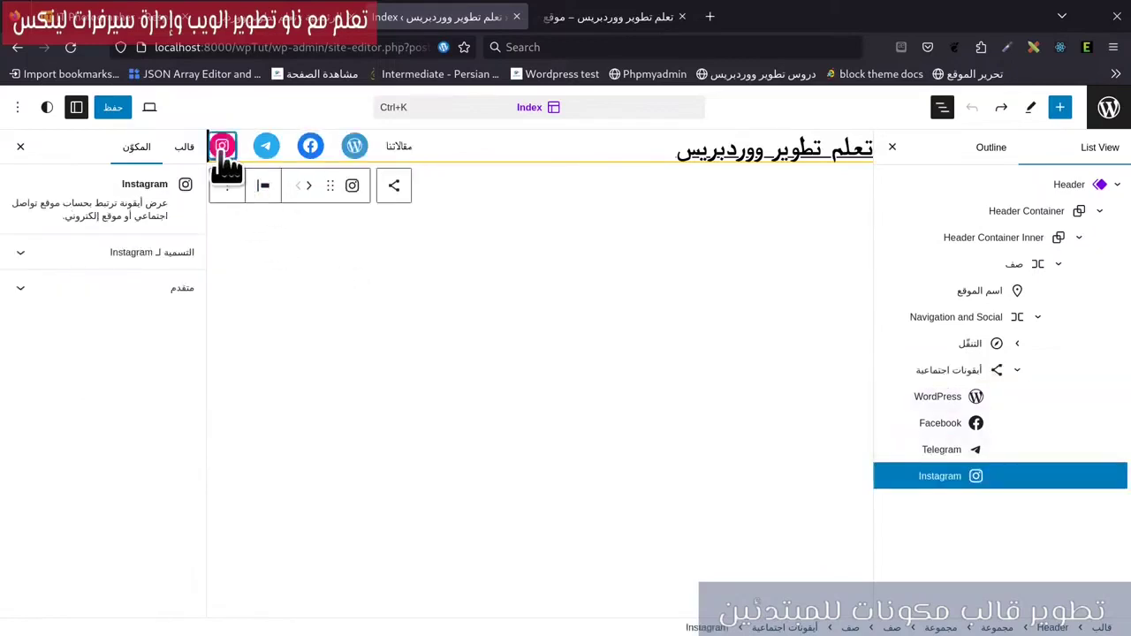
pyautogui.click(221, 149)
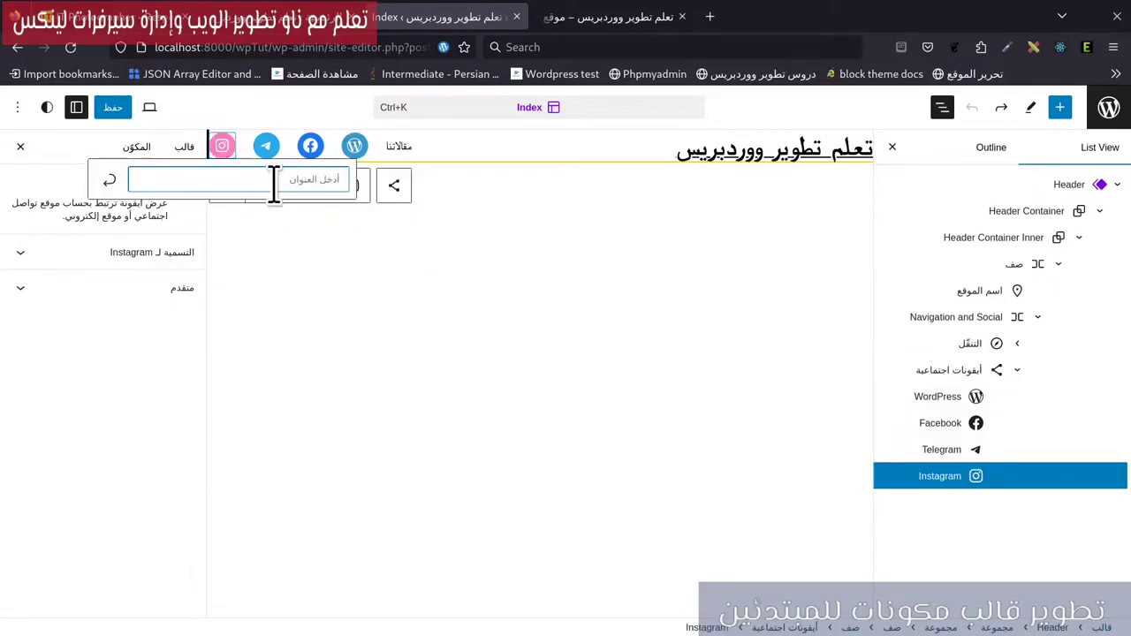
pyautogui.click(229, 177)
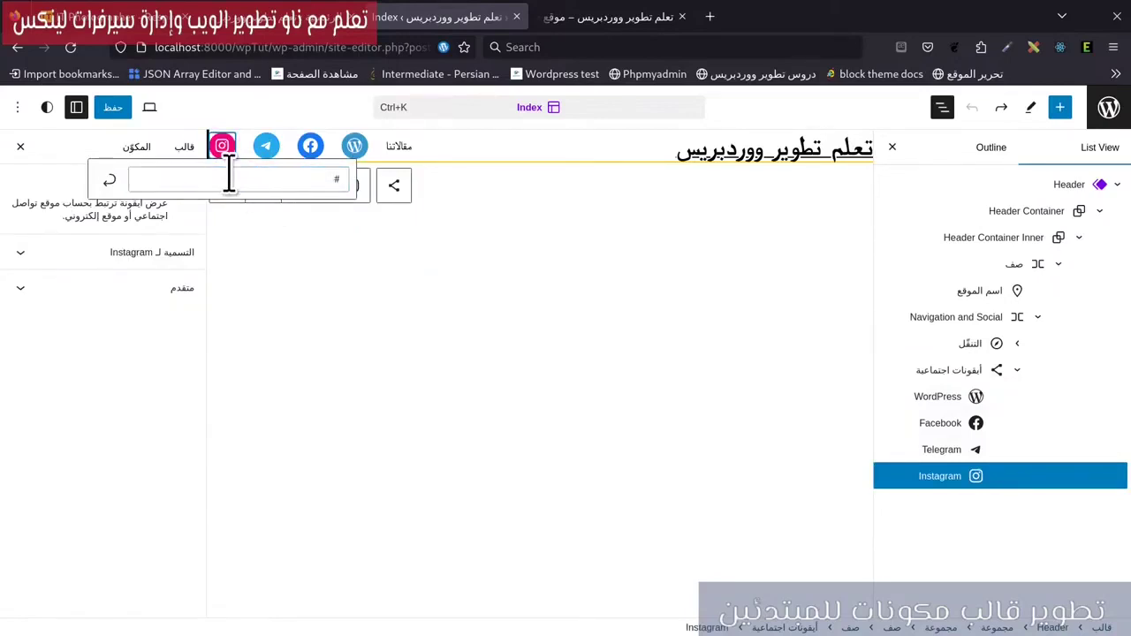
# Step: Save the template and compare the reloaded front page's header with the photographer site
pyautogui.click(113, 107)
pyautogui.click(119, 107)
pyautogui.click(626, 16)
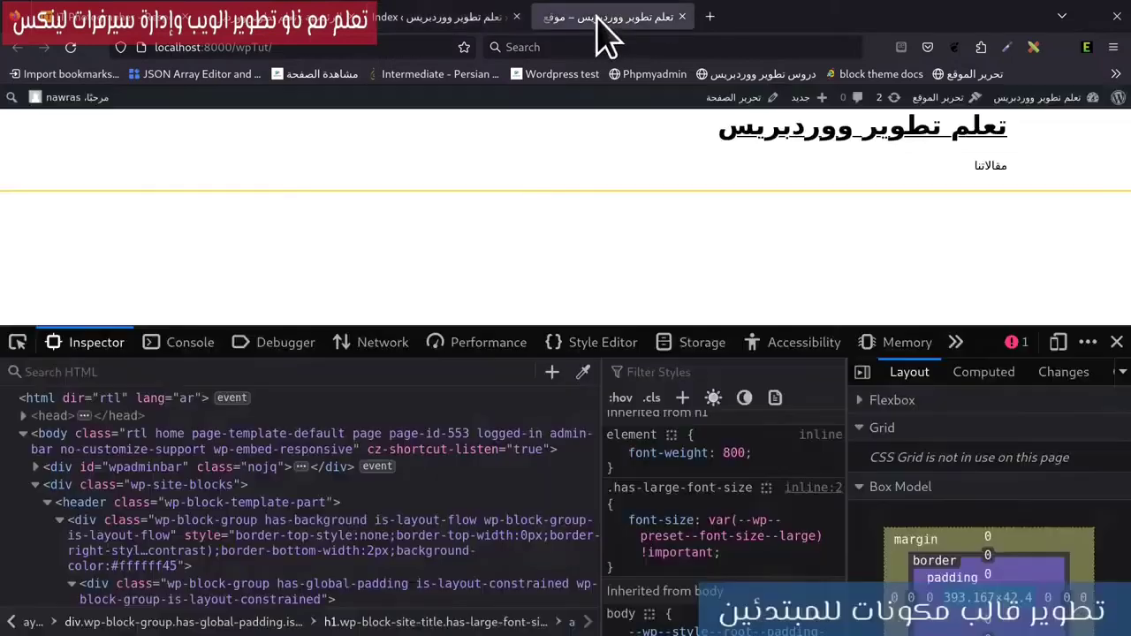
pyautogui.click(72, 48)
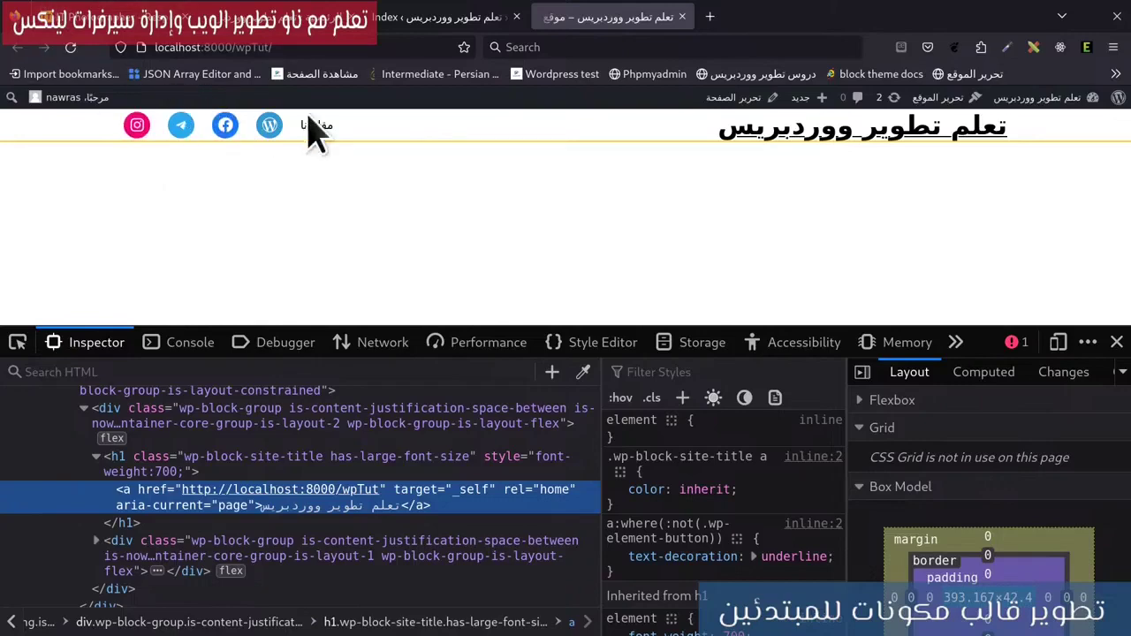
pyautogui.click(128, 22)
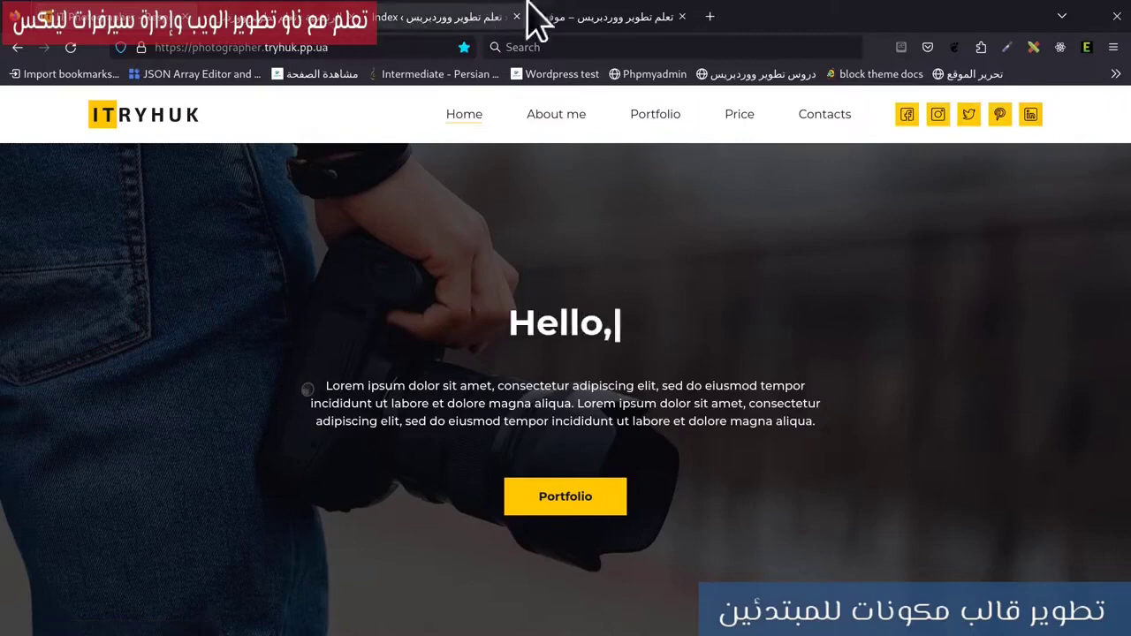
pyautogui.click(574, 20)
# Step: Set the social icons' background to the yellow Contrast colour #FFC700 and their icon colour to the black Base colour #181818
pyautogui.click(439, 21)
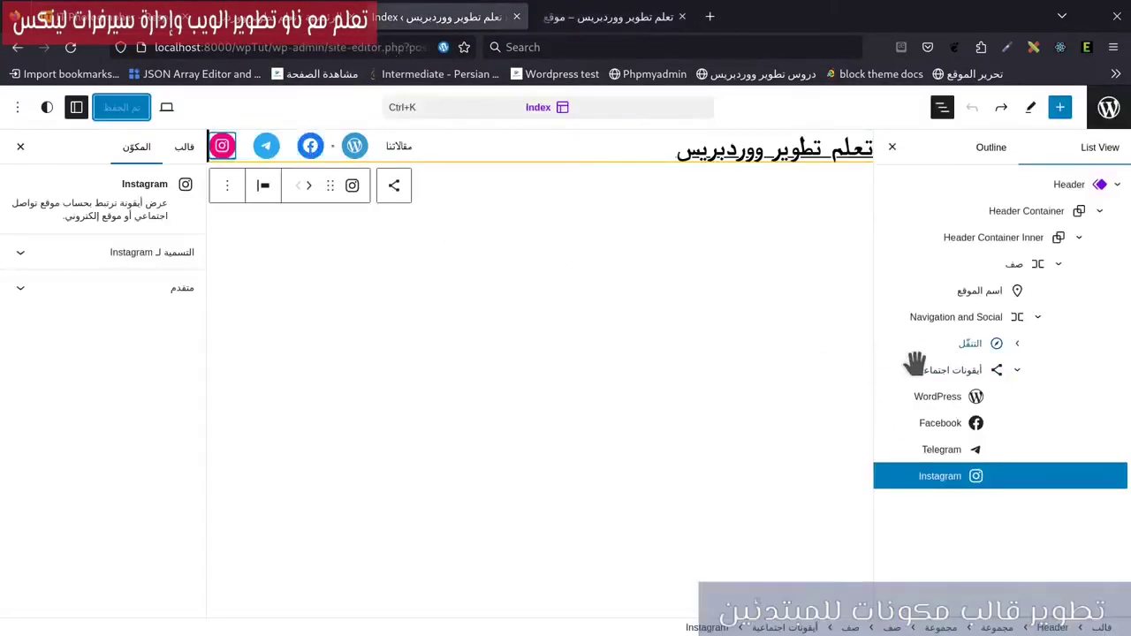
pyautogui.click(917, 373)
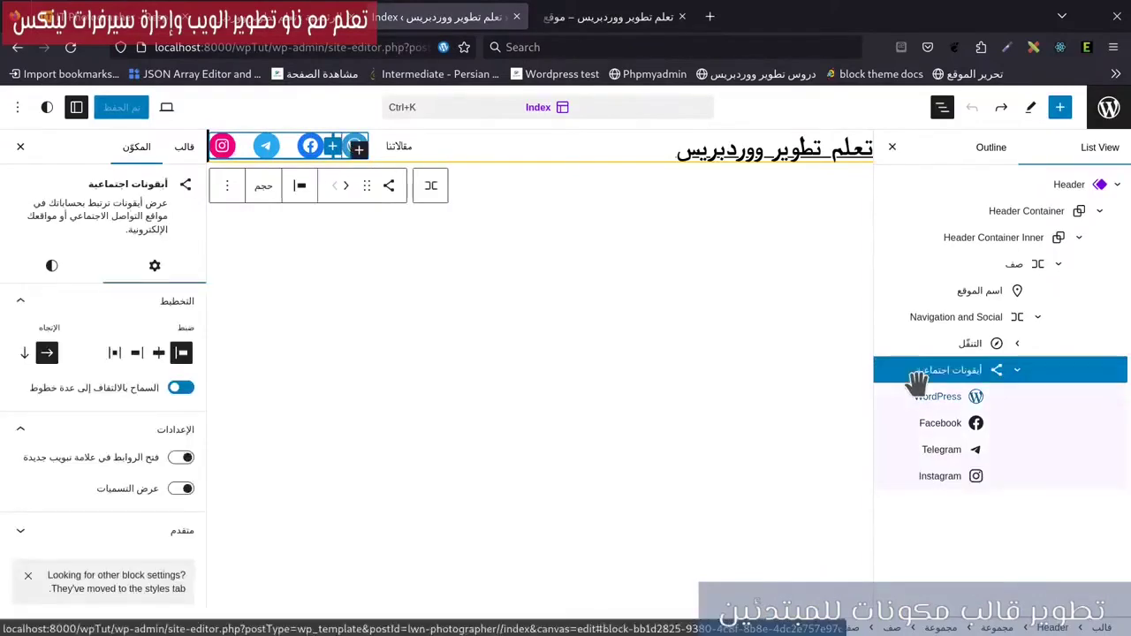
pyautogui.click(63, 262)
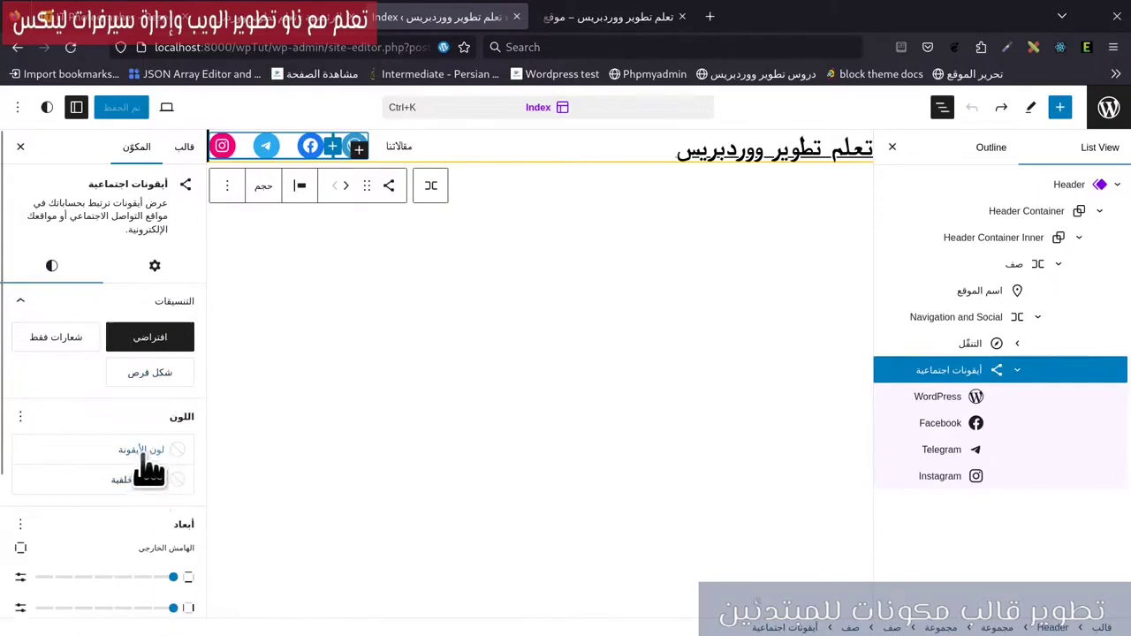
pyautogui.click(141, 485)
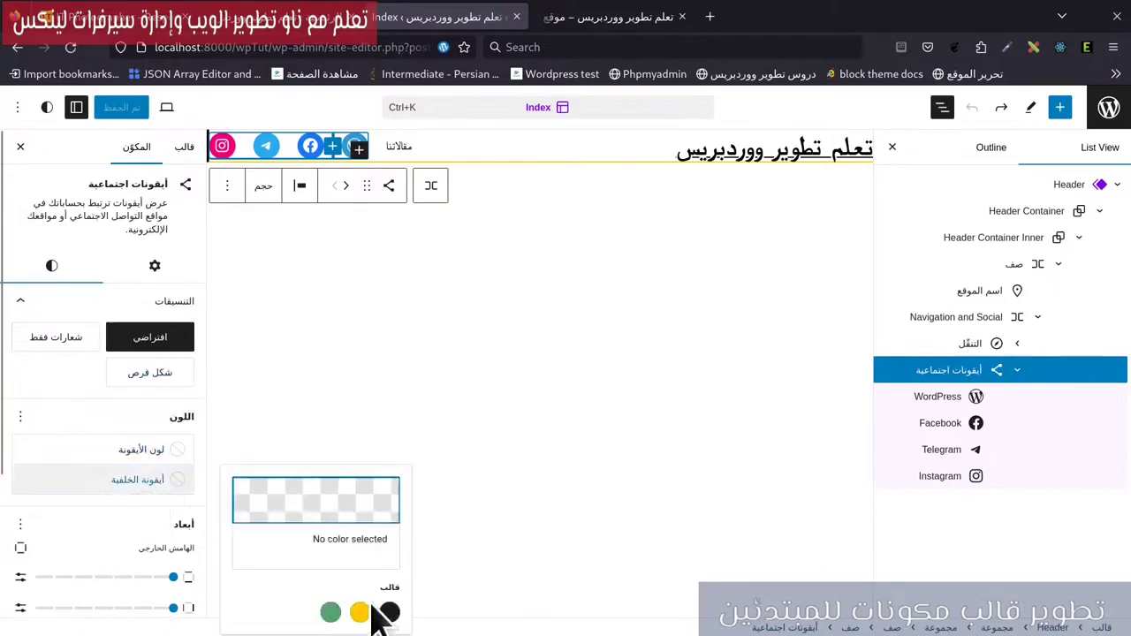
pyautogui.click(360, 612)
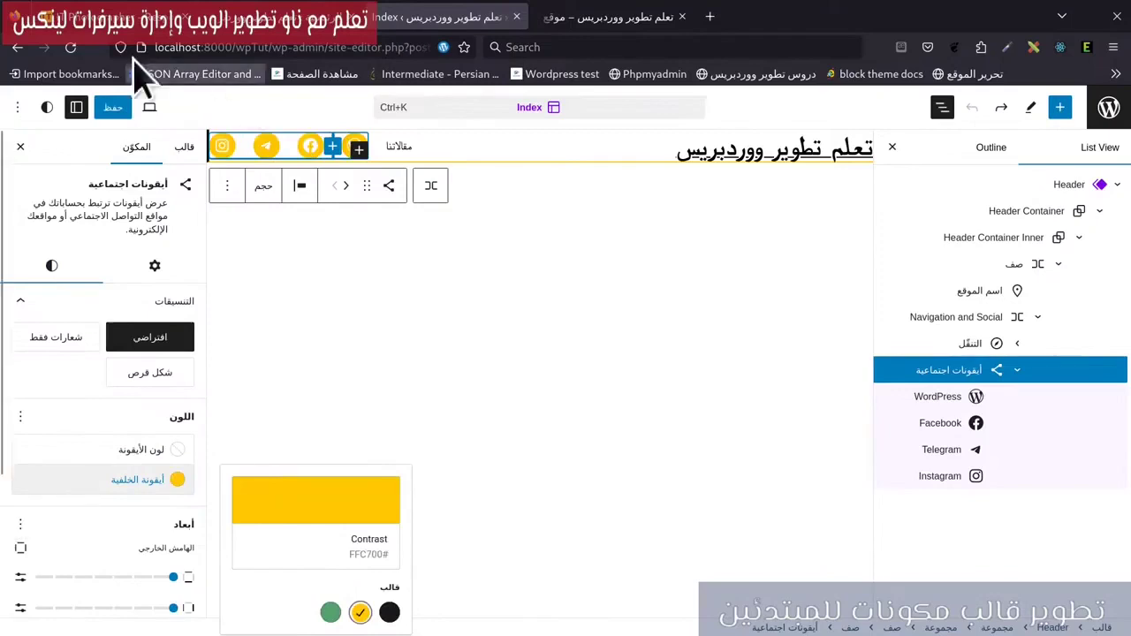
pyautogui.click(78, 28)
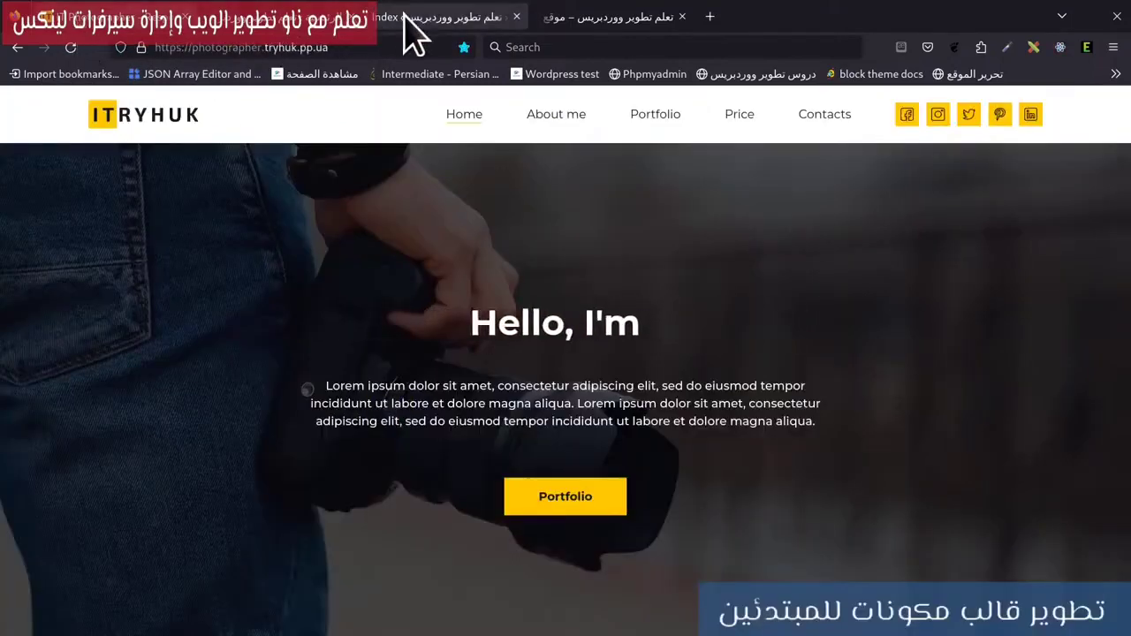
pyautogui.click(407, 19)
pyautogui.click(147, 448)
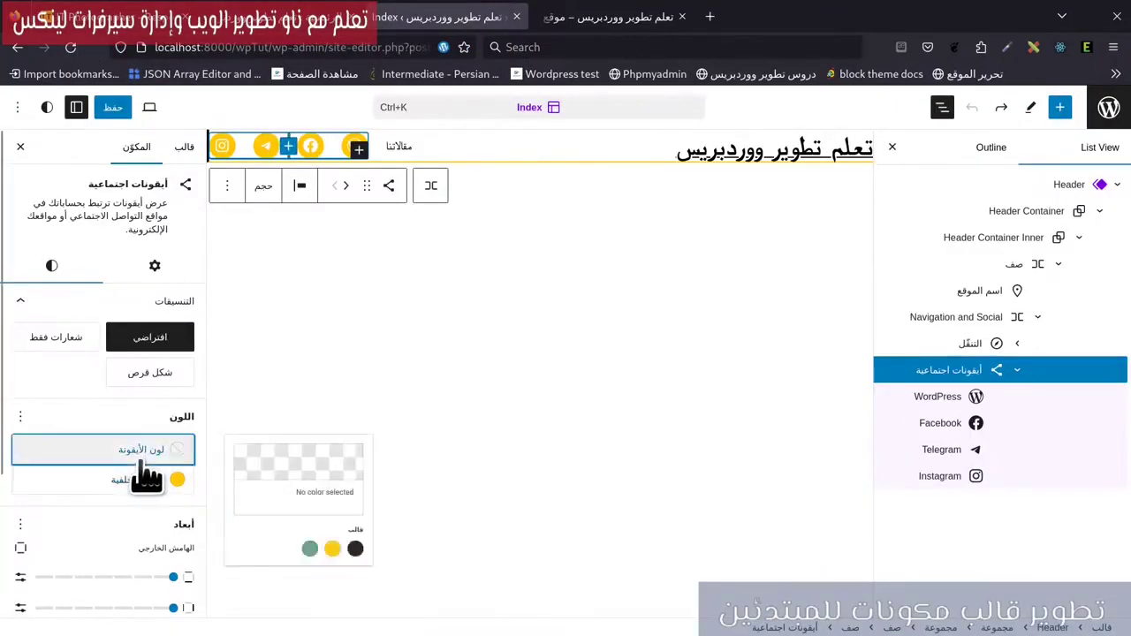
pyautogui.click(389, 583)
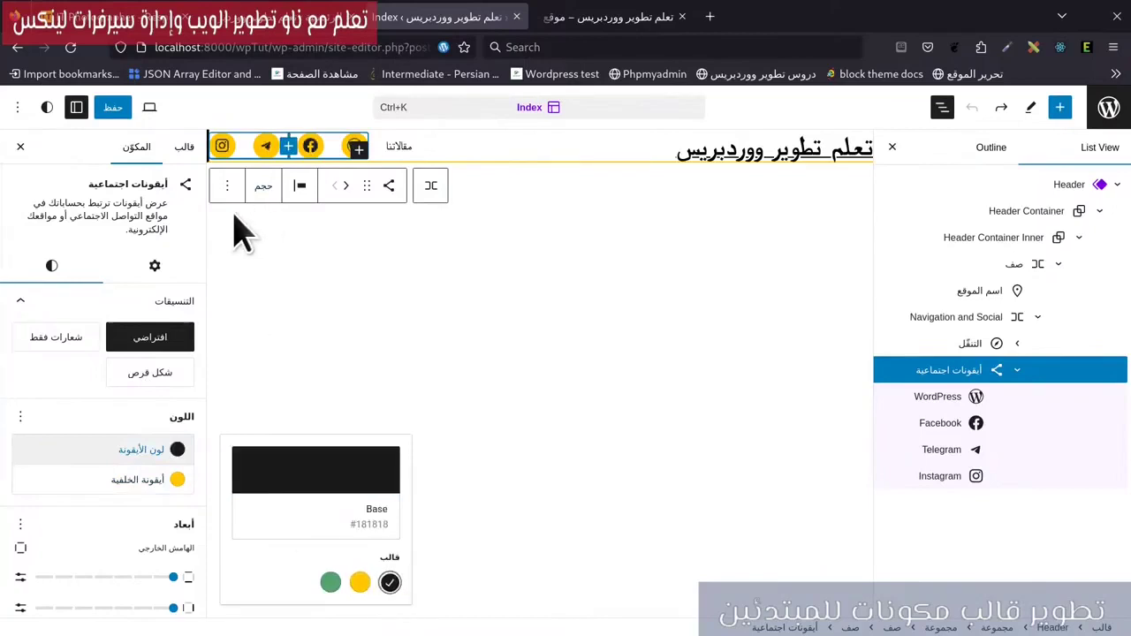
# Step: Try the pill shape style on the social icons block and return it to the default style
pyautogui.scroll(-4, 88, 499)
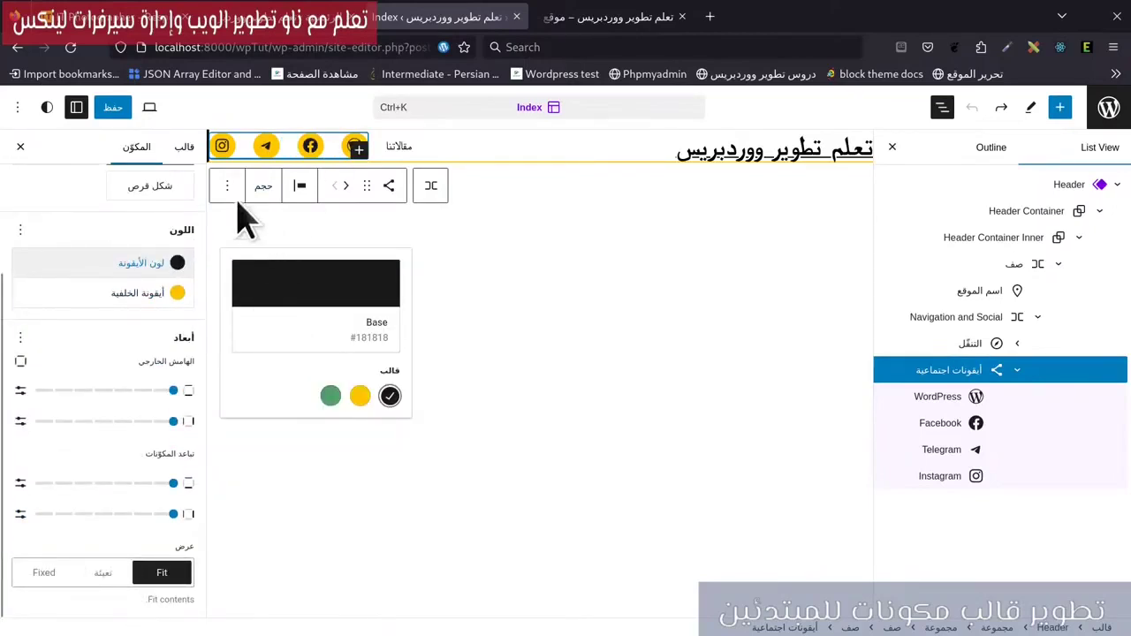
pyautogui.scroll(4, 53, 238)
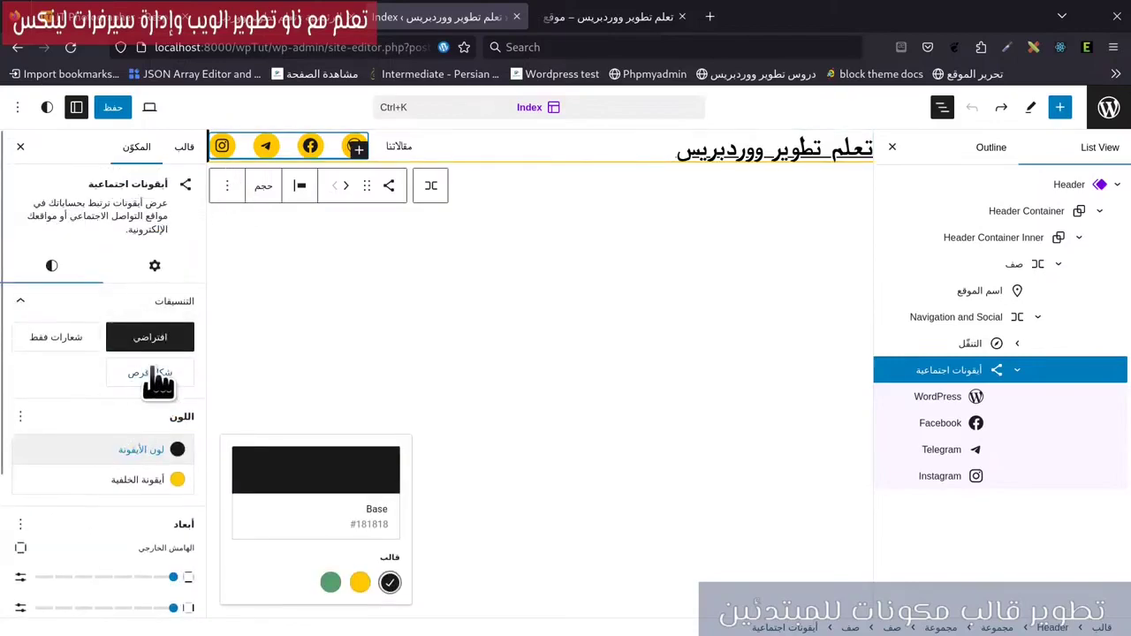
pyautogui.click(157, 375)
pyautogui.scroll(-4, 113, 530)
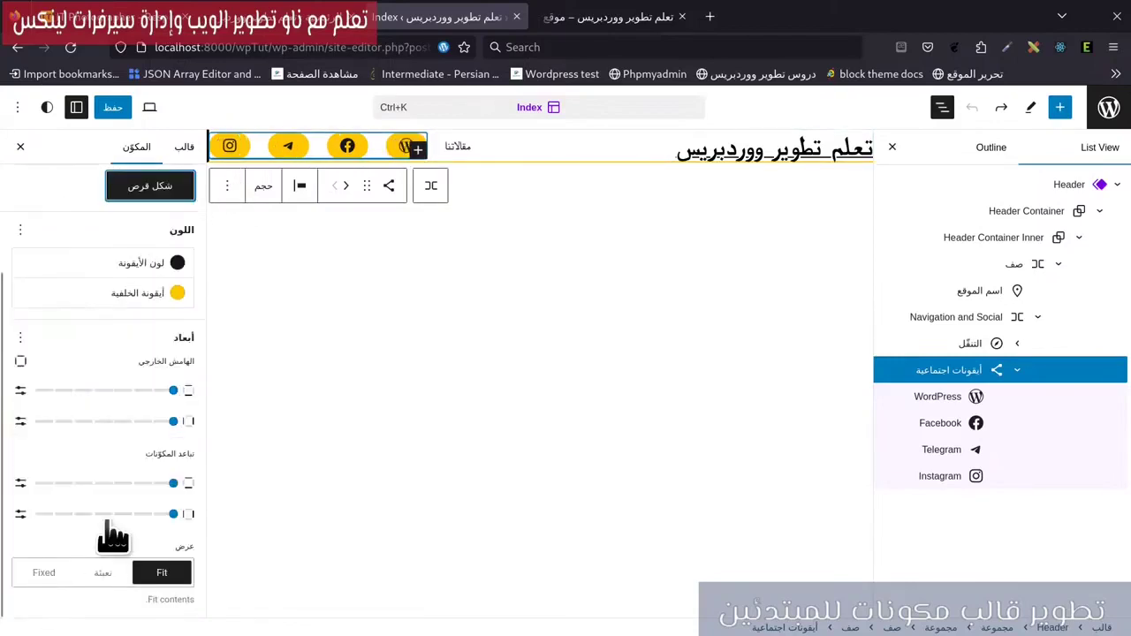
pyautogui.scroll(4, 113, 538)
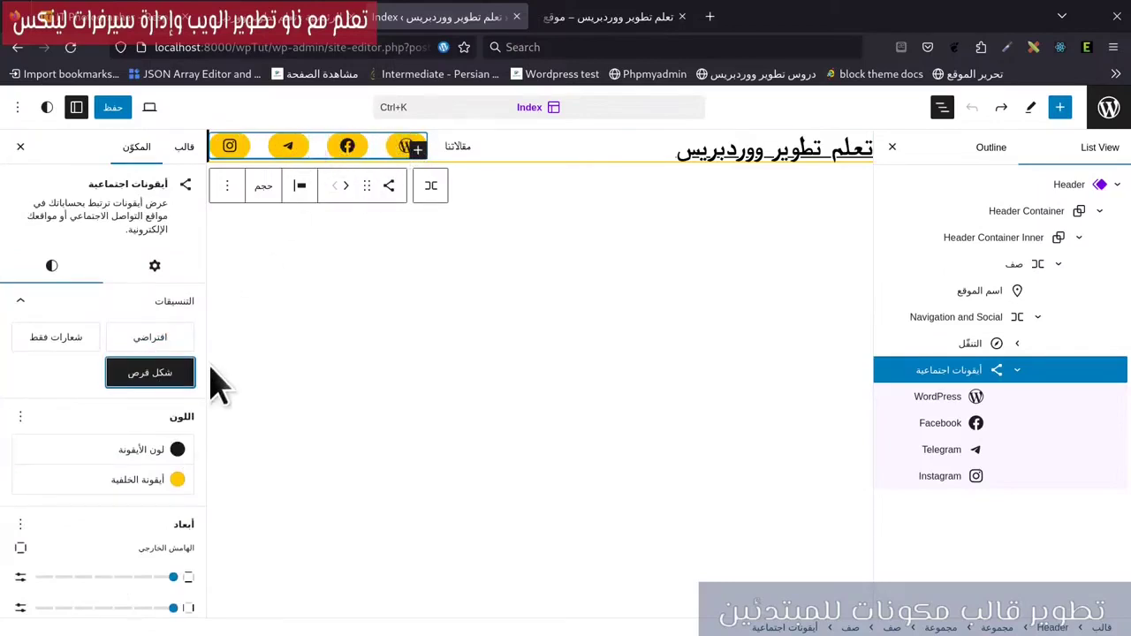
pyautogui.click(136, 351)
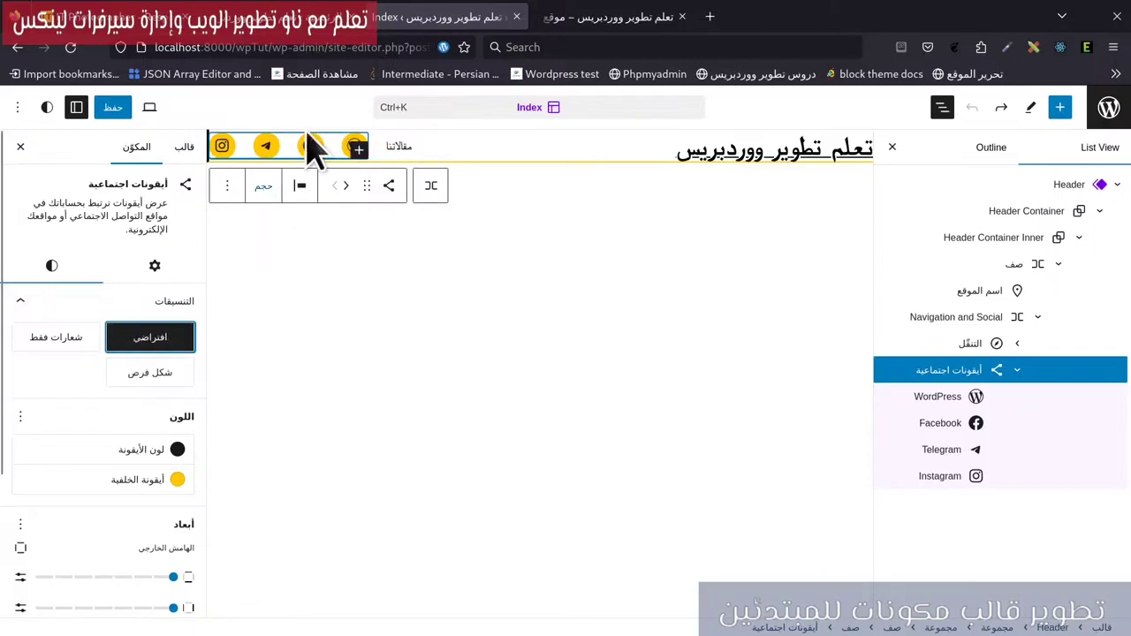
# Step: Add the blog home page, with its label shortened to المدونة, and the page صفحة المكون الخاص as links in the header navigation
pyautogui.click(401, 149)
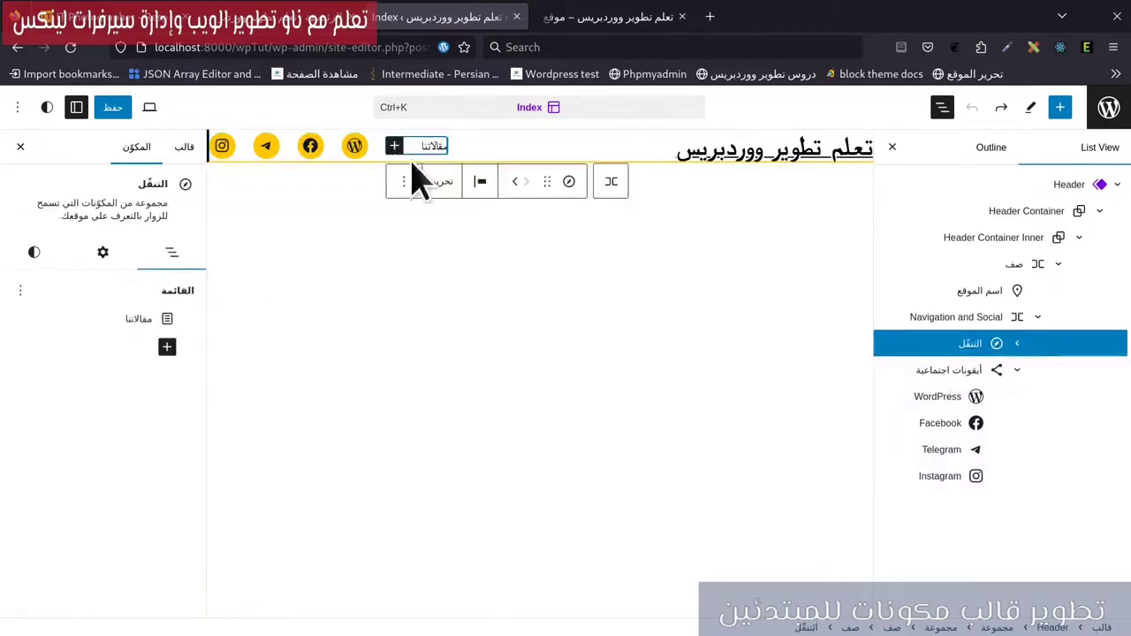
pyautogui.click(394, 148)
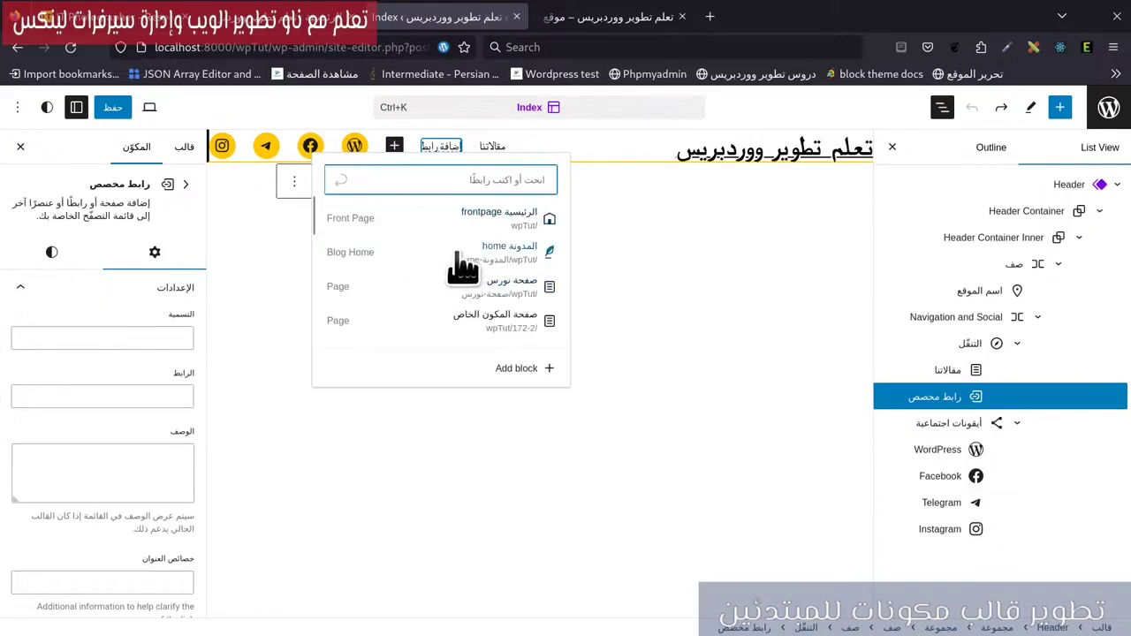
pyautogui.click(458, 256)
pyautogui.doubleClick(139, 325)
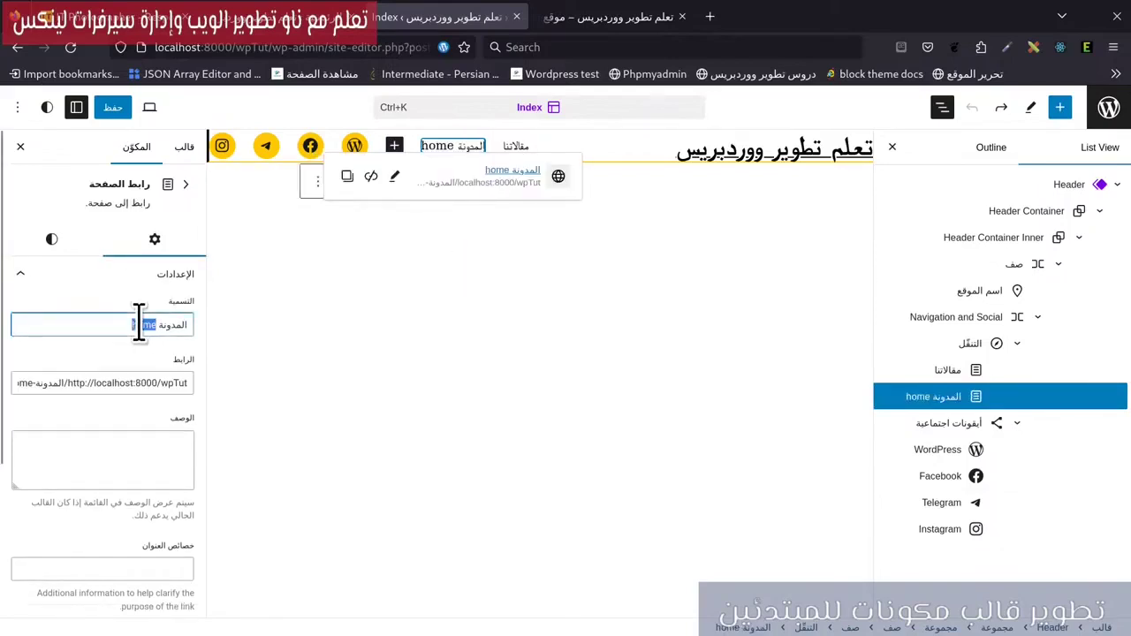
pyautogui.press('BackSpace')
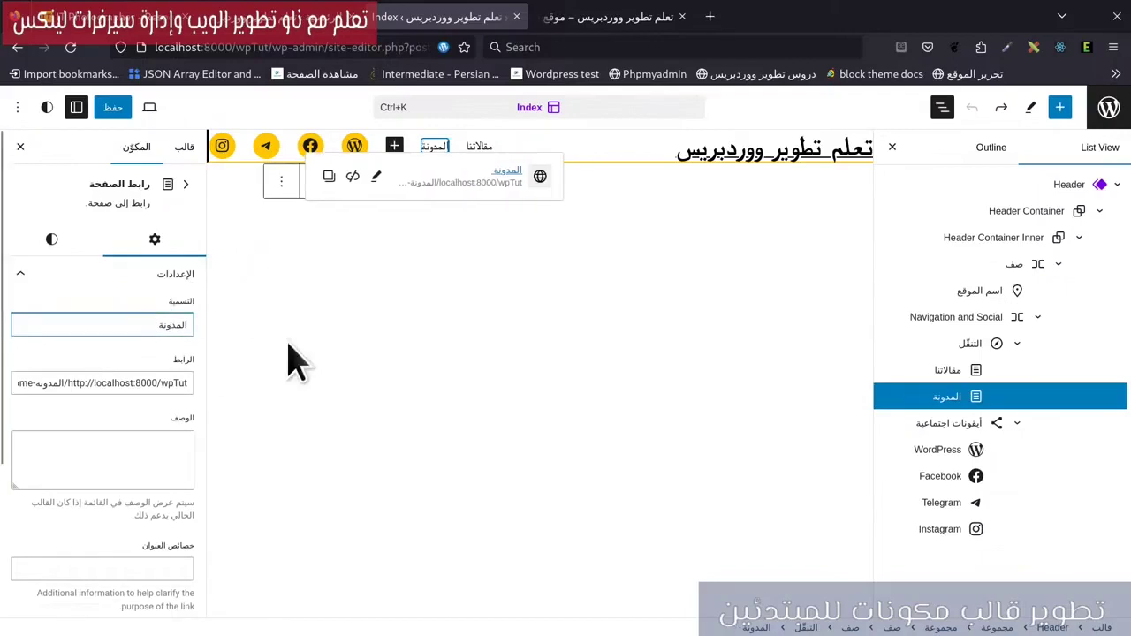
pyautogui.click(394, 147)
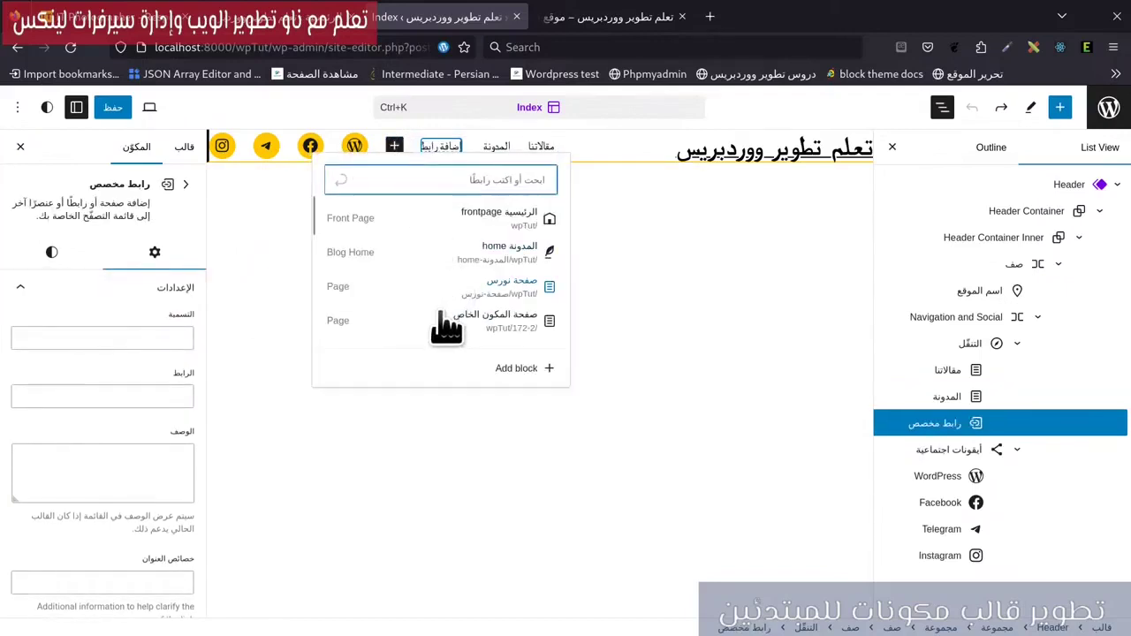
pyautogui.click(438, 318)
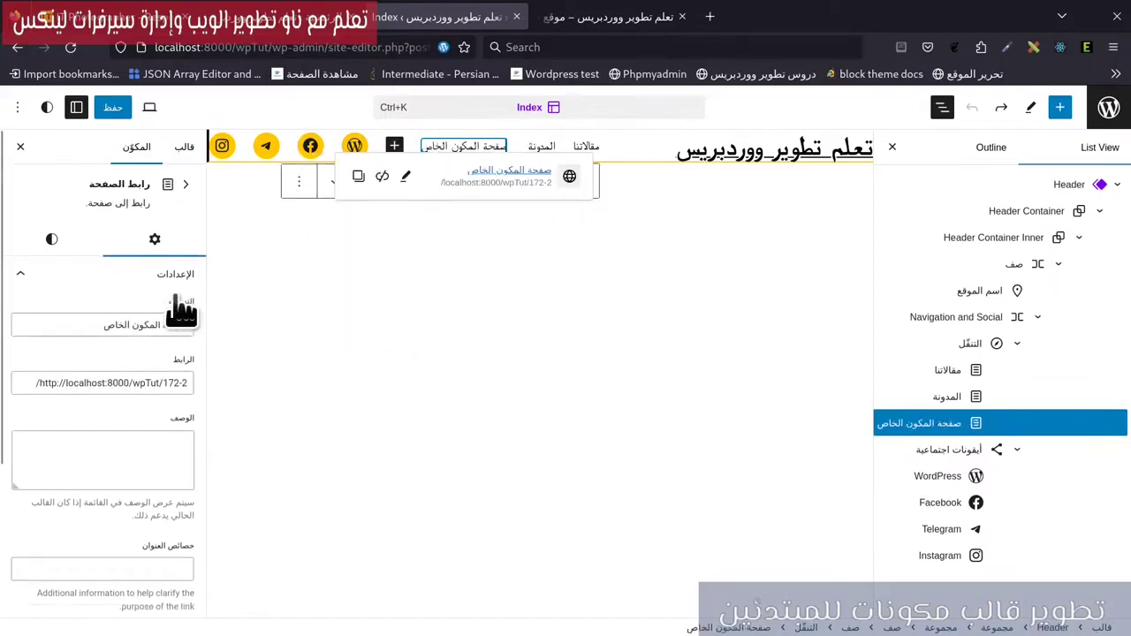
# Step: Save the template and reload the site's front page to check the recoloured icons and added navigation links
pyautogui.click(115, 108)
pyautogui.click(126, 110)
pyautogui.hotkey('ctrl', 'Tab')
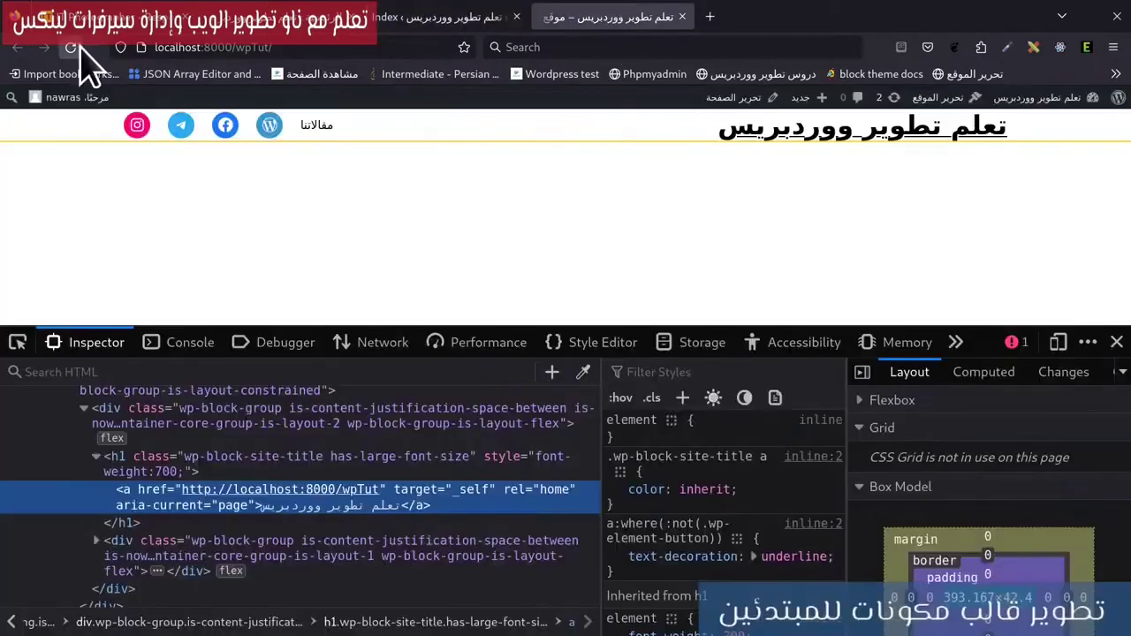
pyautogui.click(70, 47)
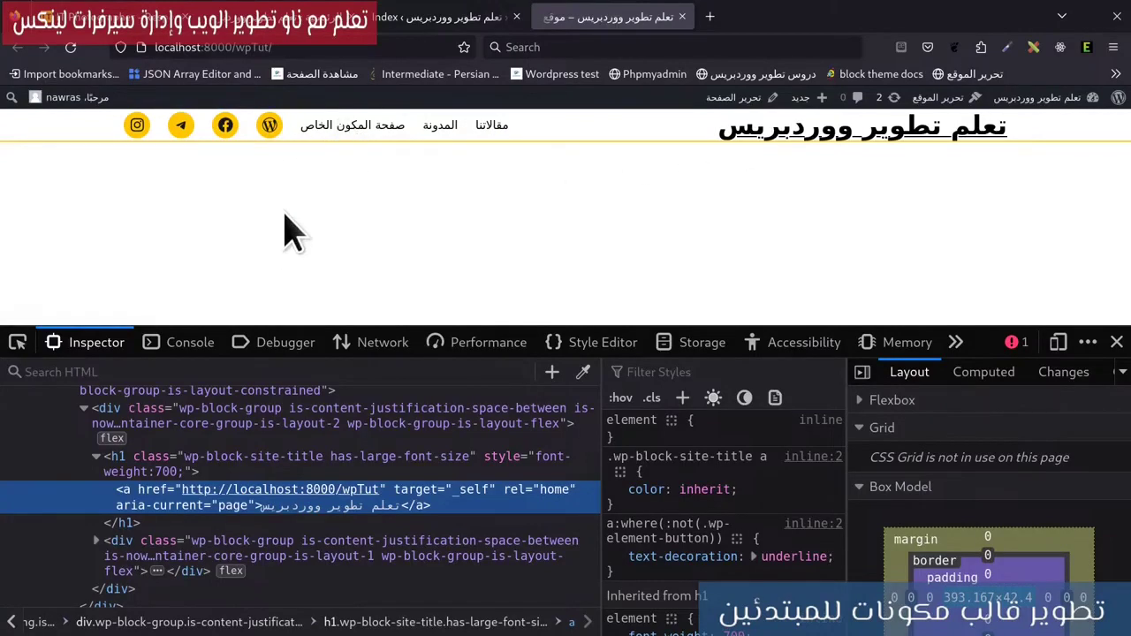
# Step: Switch between the photographer site and the front page to compare their header layout and menu styling
pyautogui.click(98, 18)
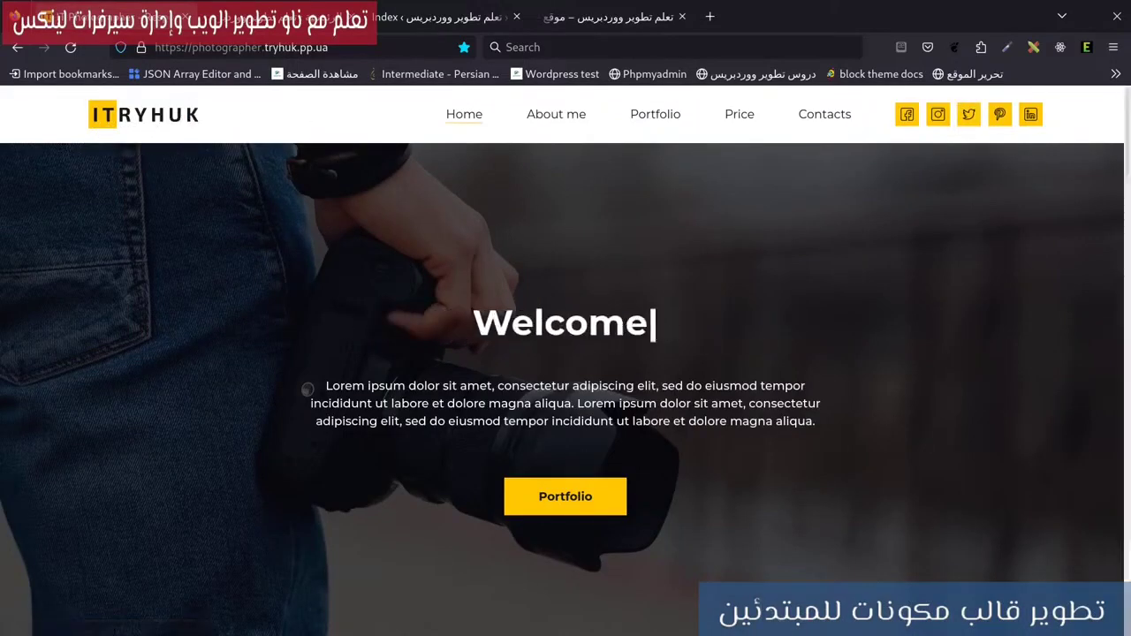
pyautogui.click(596, 23)
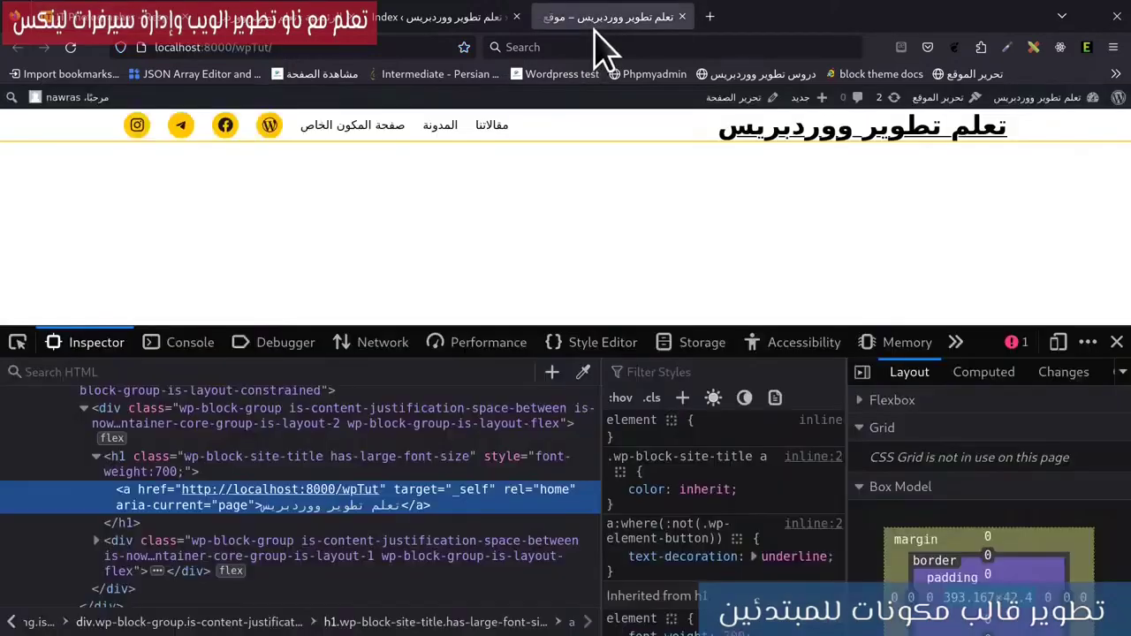
pyautogui.click(168, 16)
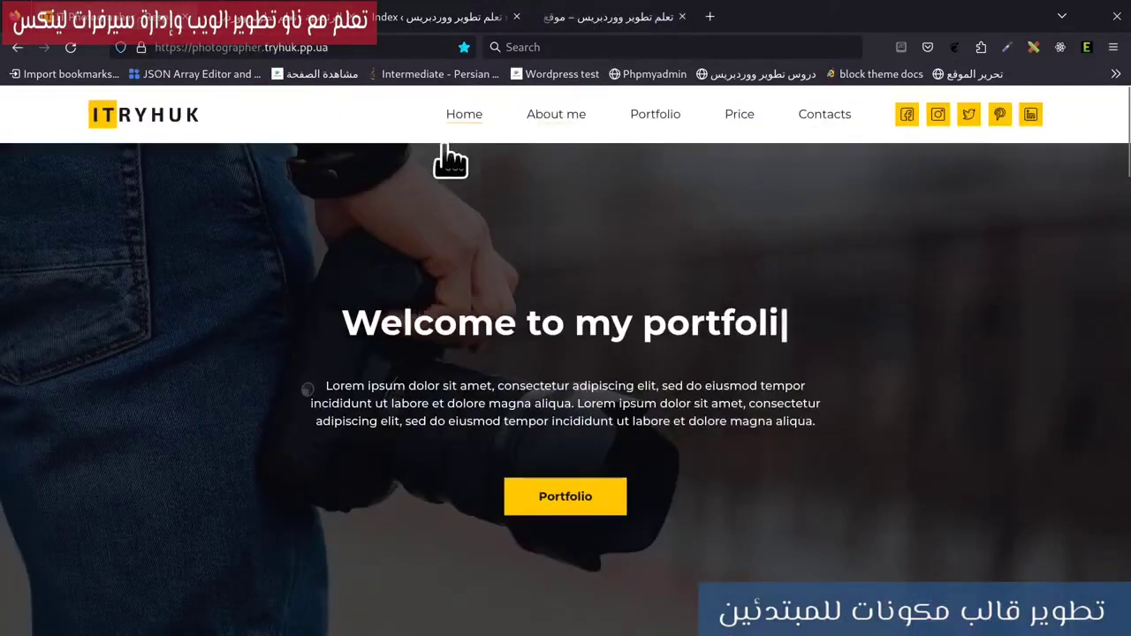
# Step: Inspect the photographer site's header element in the developer tools to examine its padding
pyautogui.rightClick(352, 107)
pyautogui.click(427, 275)
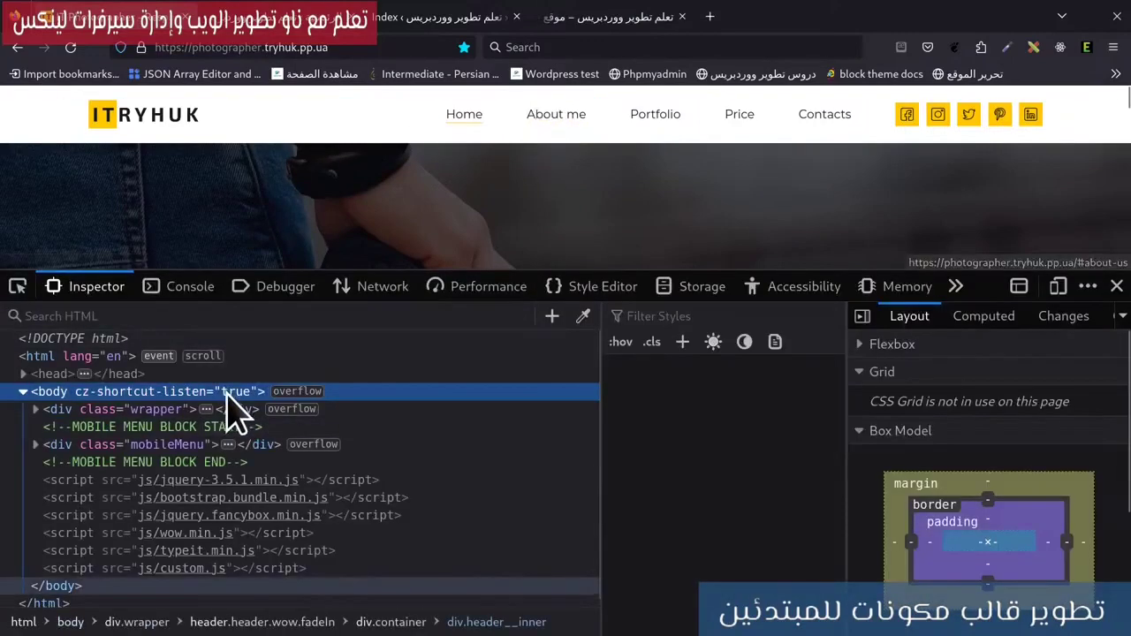
pyautogui.scroll(-3, 230, 486)
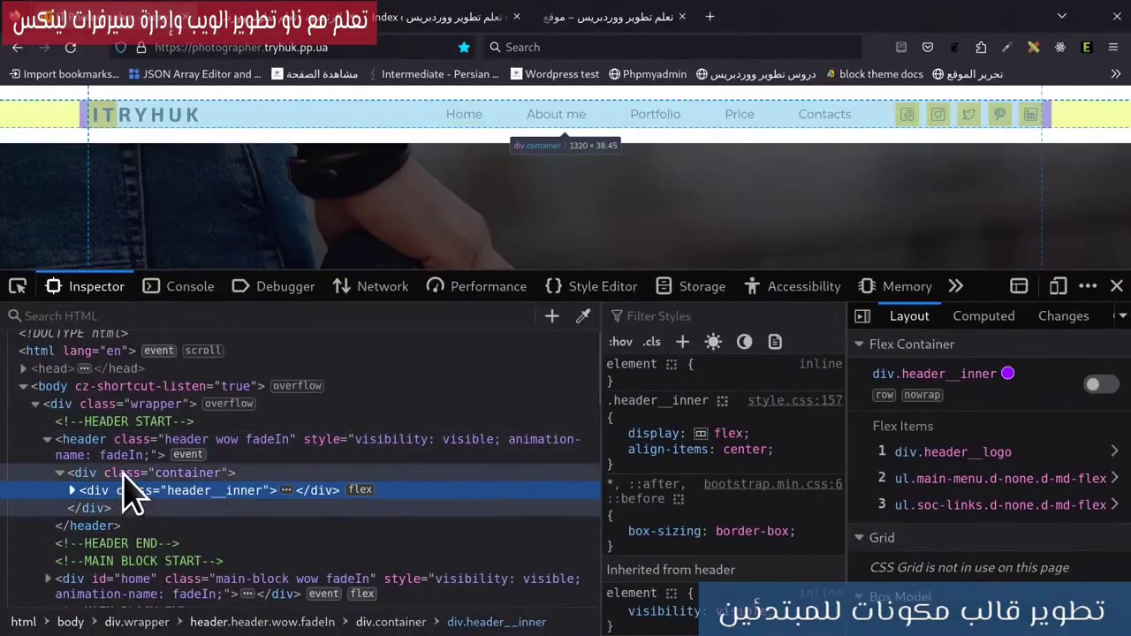
pyautogui.click(116, 453)
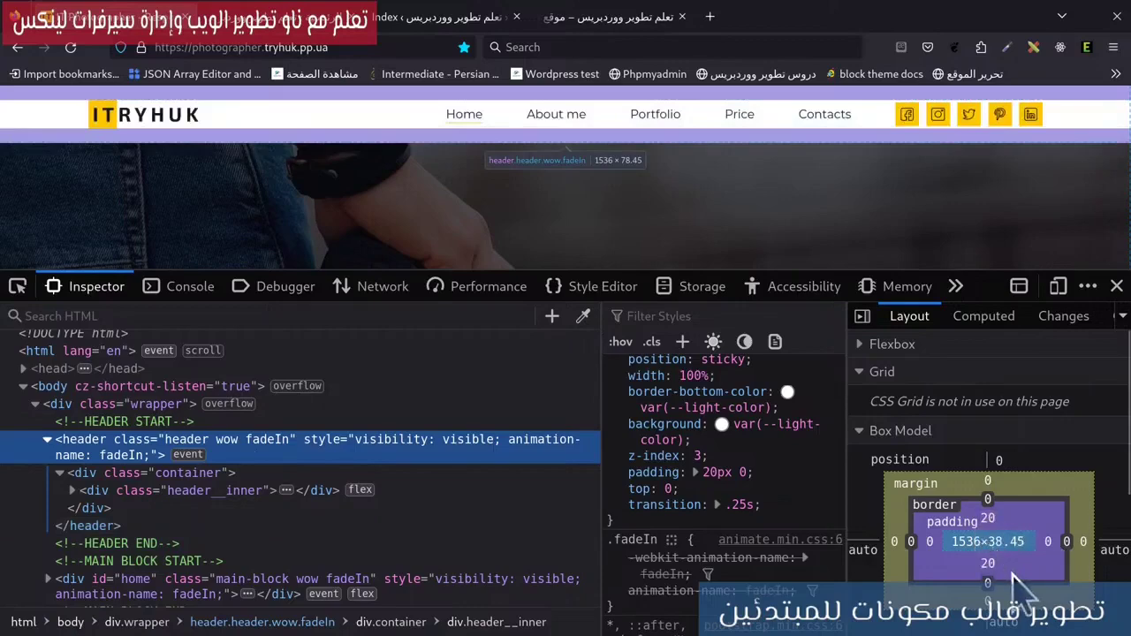
# Step: Switch back to the site editor, set the Header Container's vertical padding to 20 px like the photographer site's header, and save
pyautogui.click(413, 17)
pyautogui.click(631, 20)
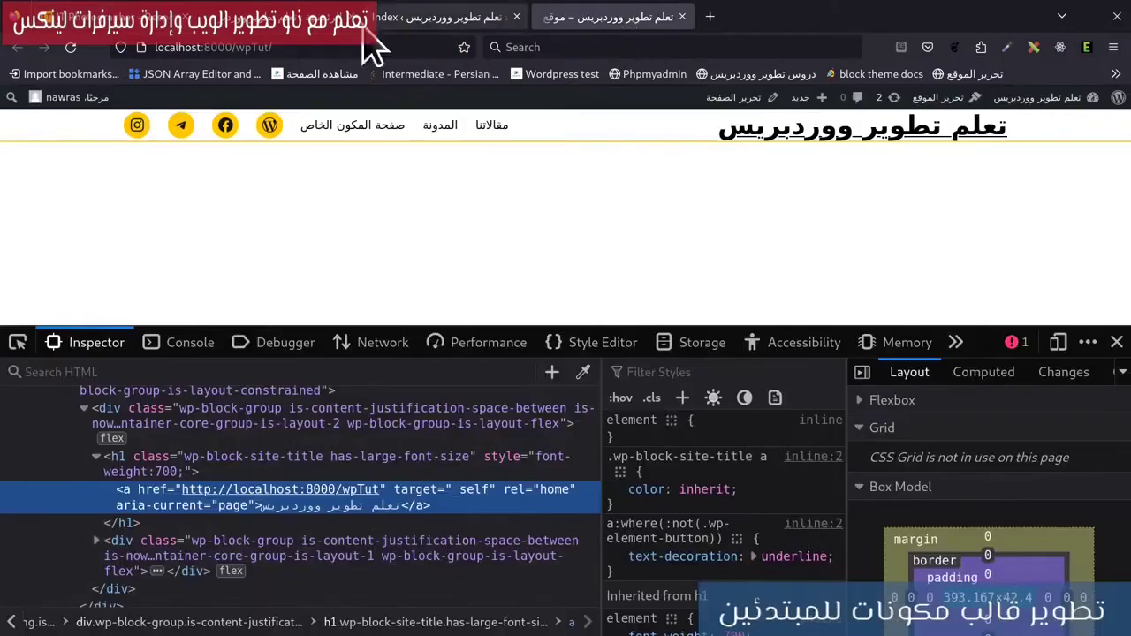
pyautogui.click(433, 22)
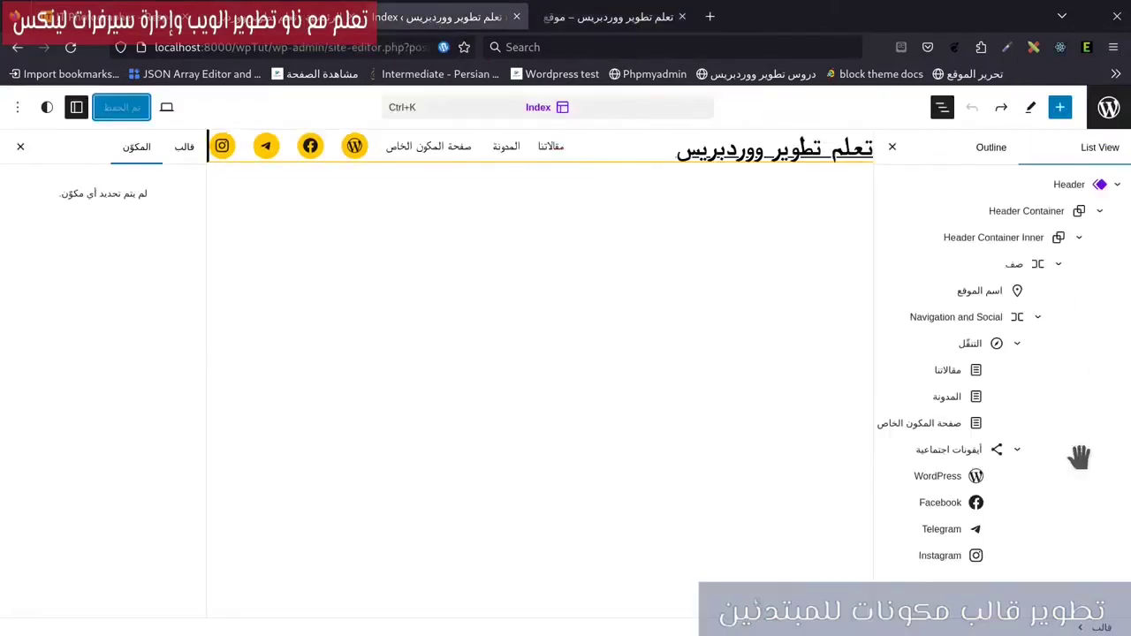
pyautogui.click(1010, 211)
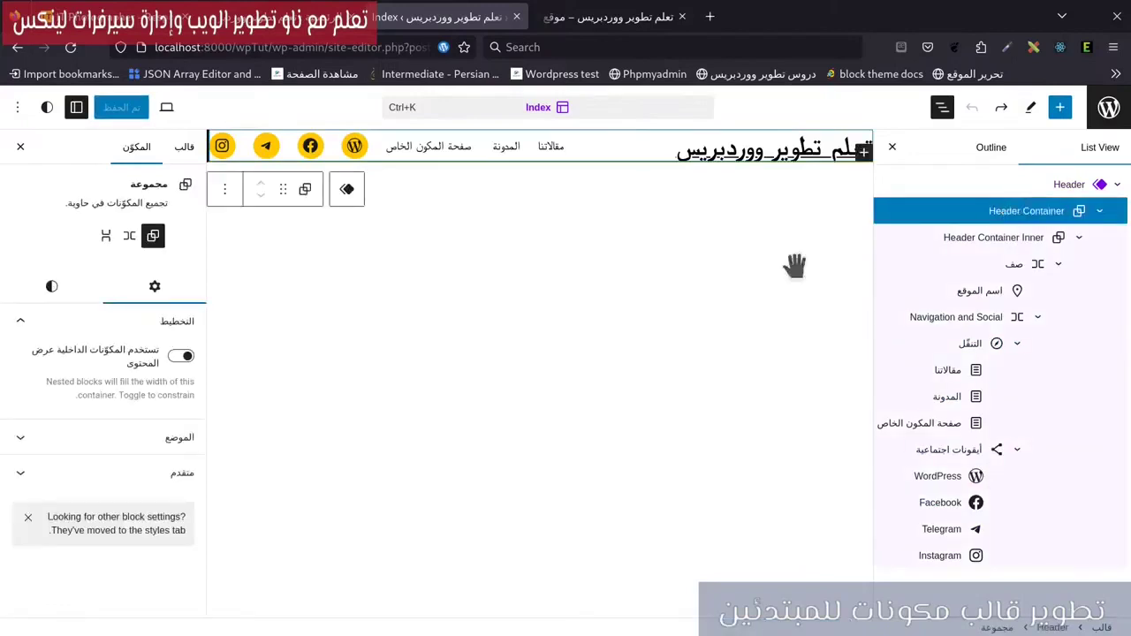
pyautogui.click(61, 284)
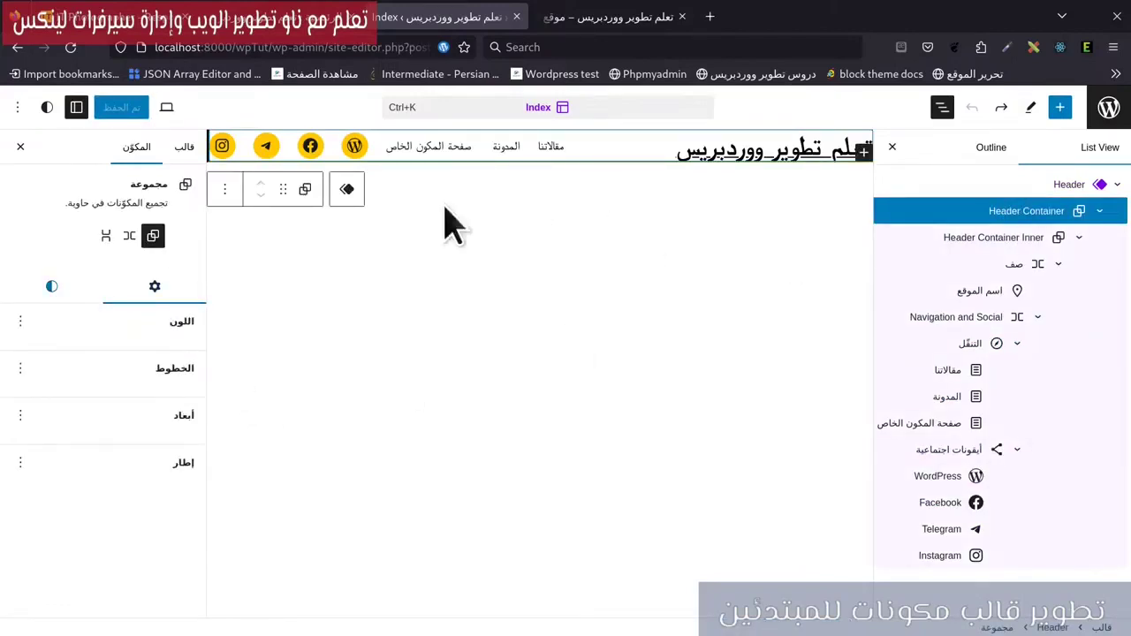
pyautogui.scroll(-1, 75, 557)
pyautogui.scroll(-1, 75, 557)
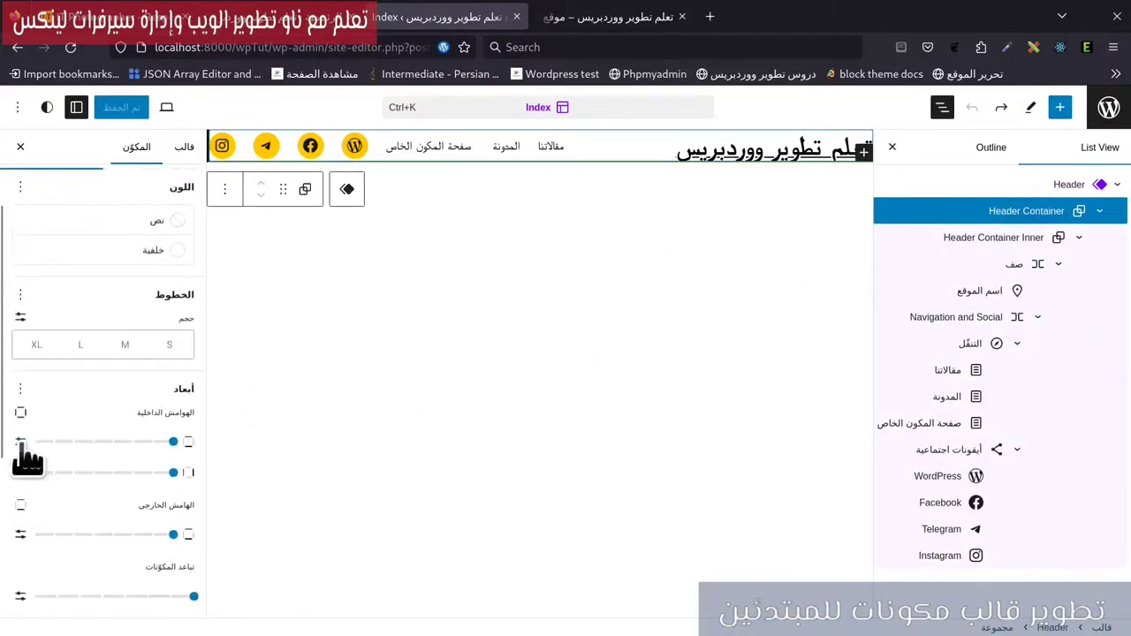
pyautogui.click(20, 442)
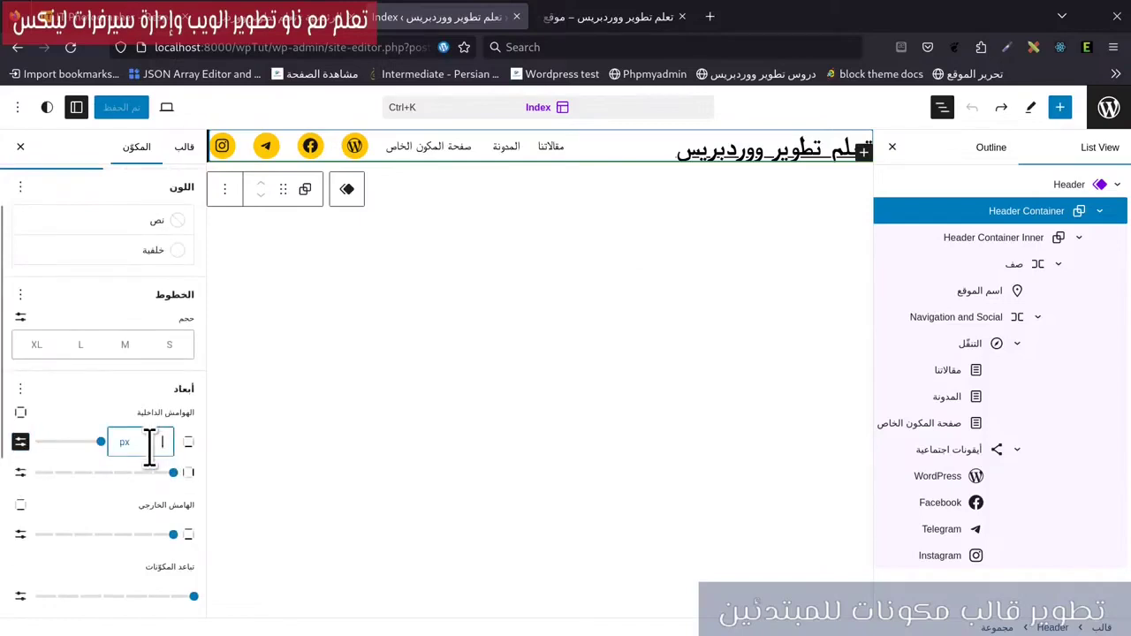
# Step: Reload the site's front page to check the header padding and compare it with the photographer site
pyautogui.hotkey('ctrl', 'Tab')
pyautogui.click(70, 47)
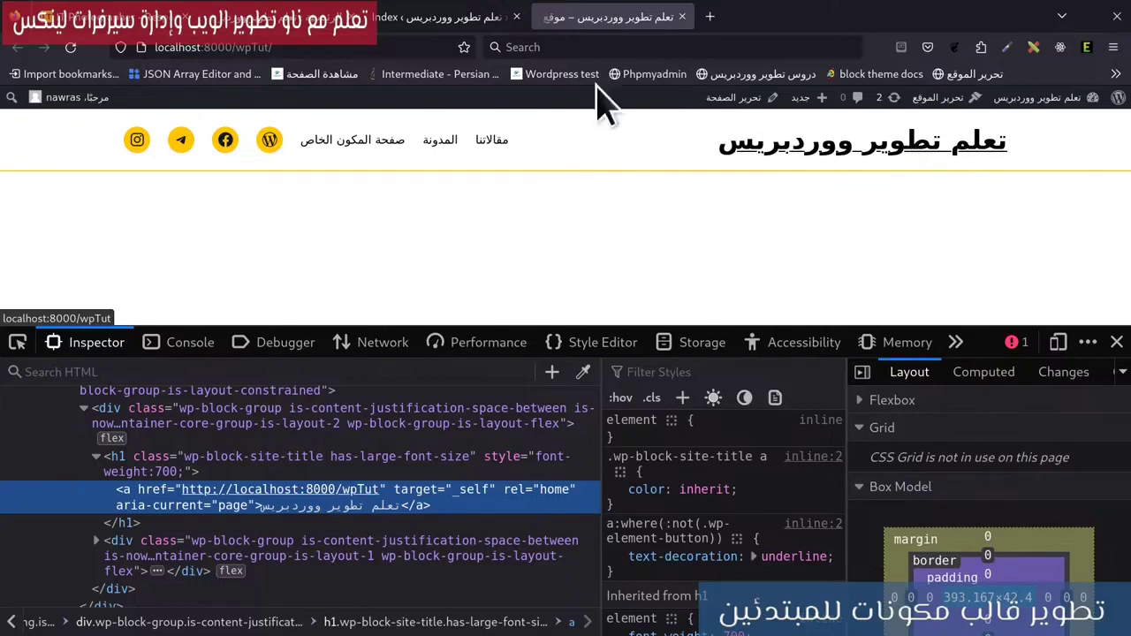
pyautogui.click(319, 74)
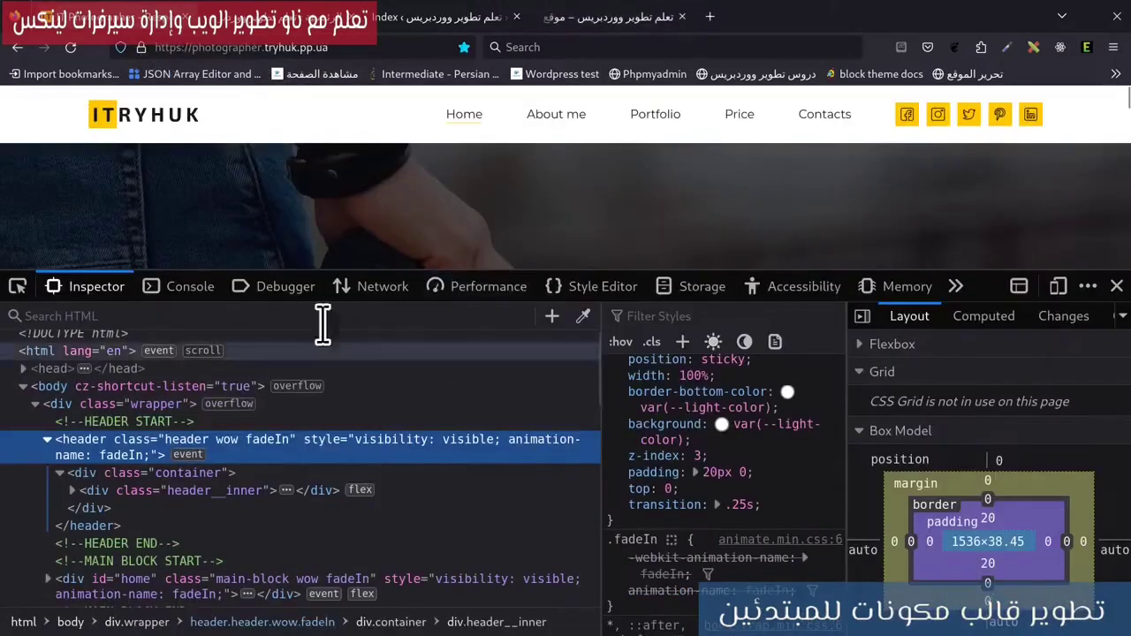